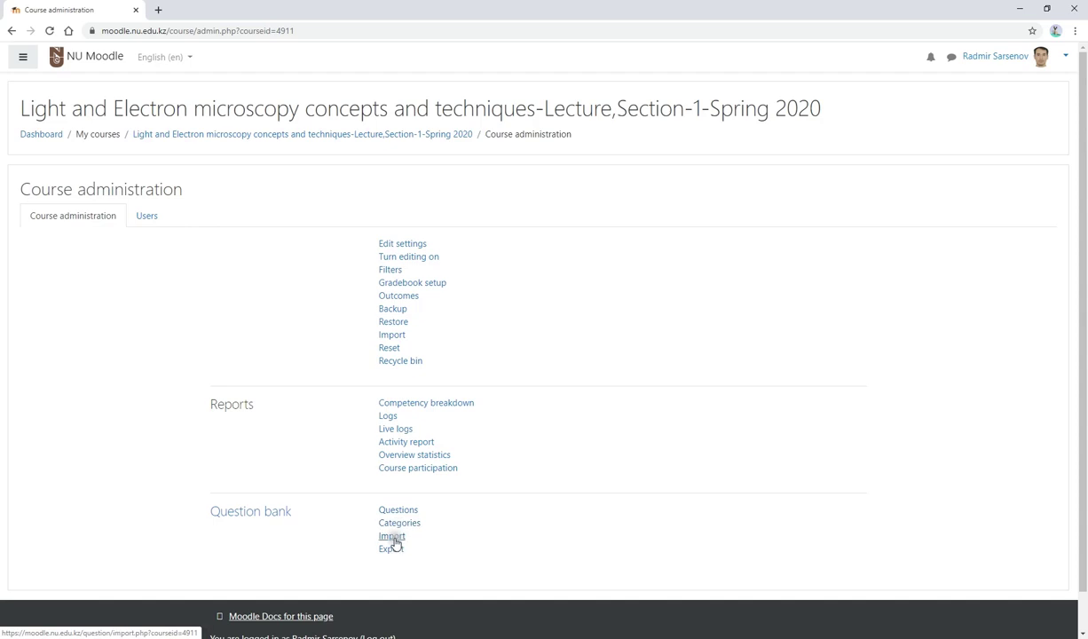
Open the course's question bank and start a new Essay question
click(401, 511)
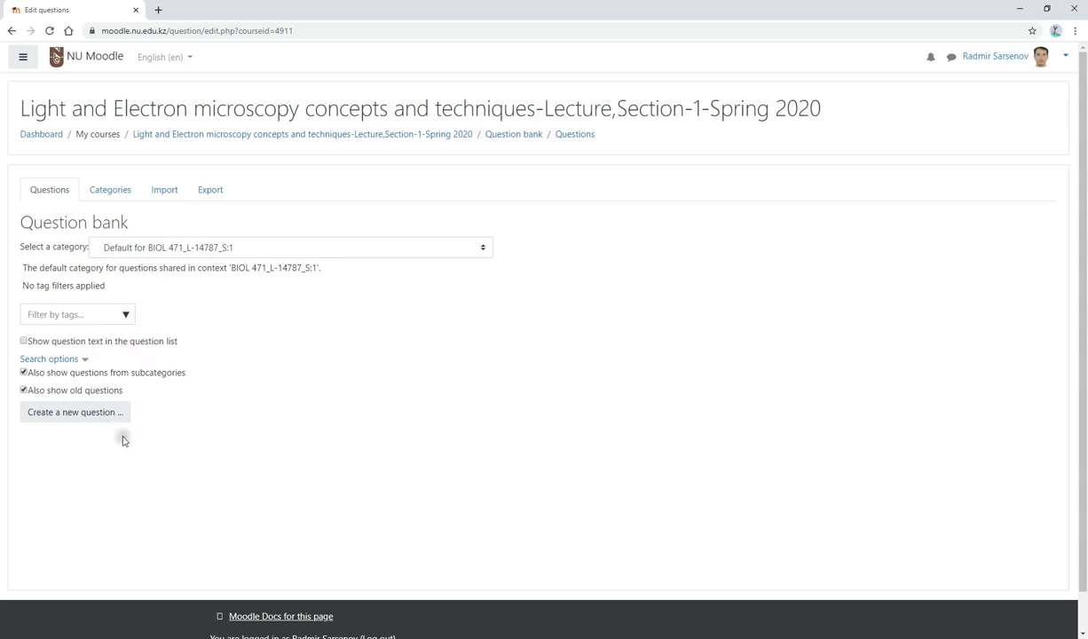
click(55, 417)
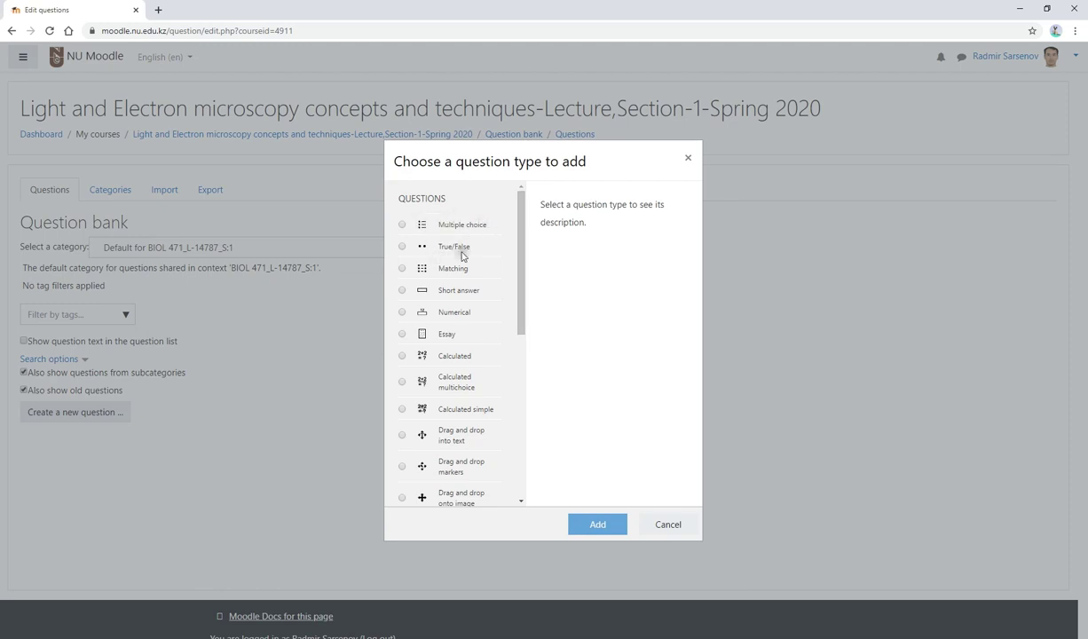
click(402, 336)
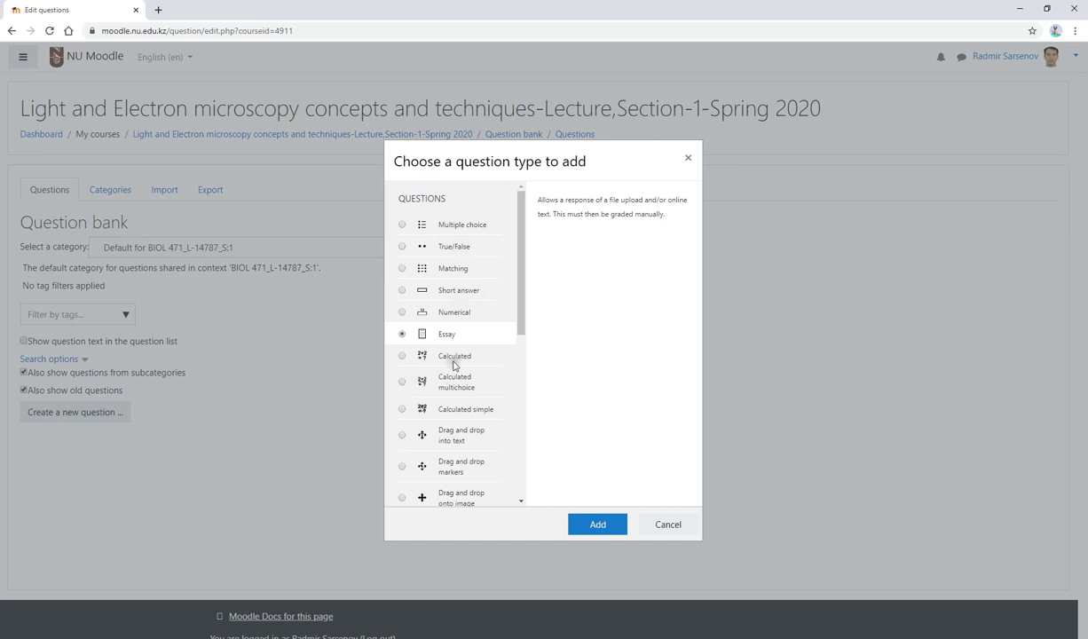
click(595, 531)
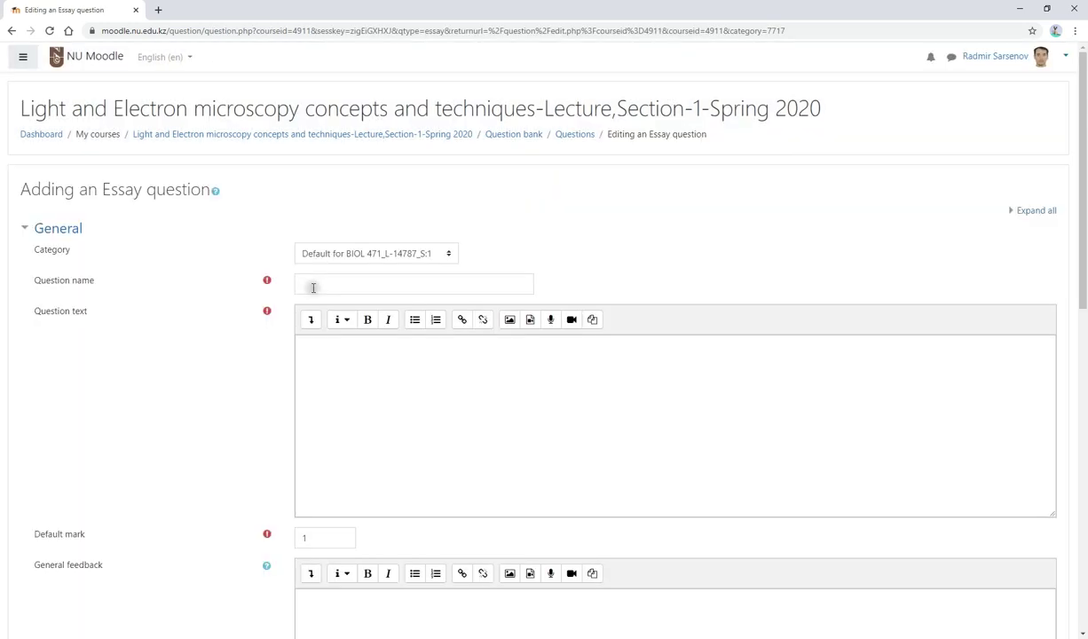
Name the essay question "Astronomy" and enter question text beginning "Name first three planet starting from"
click(330, 287)
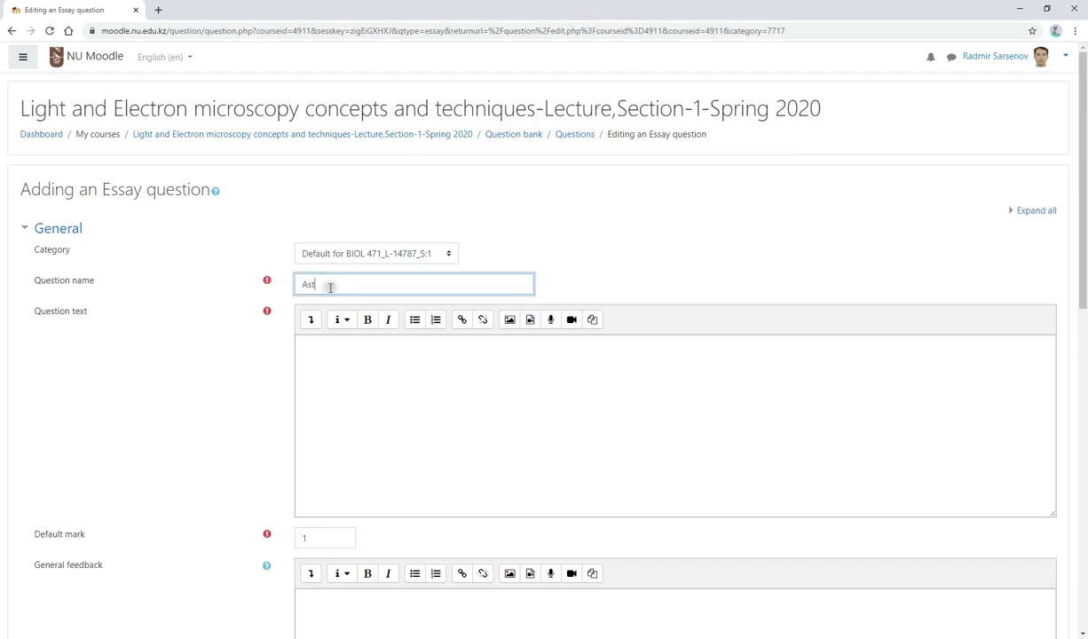
key(Tab)
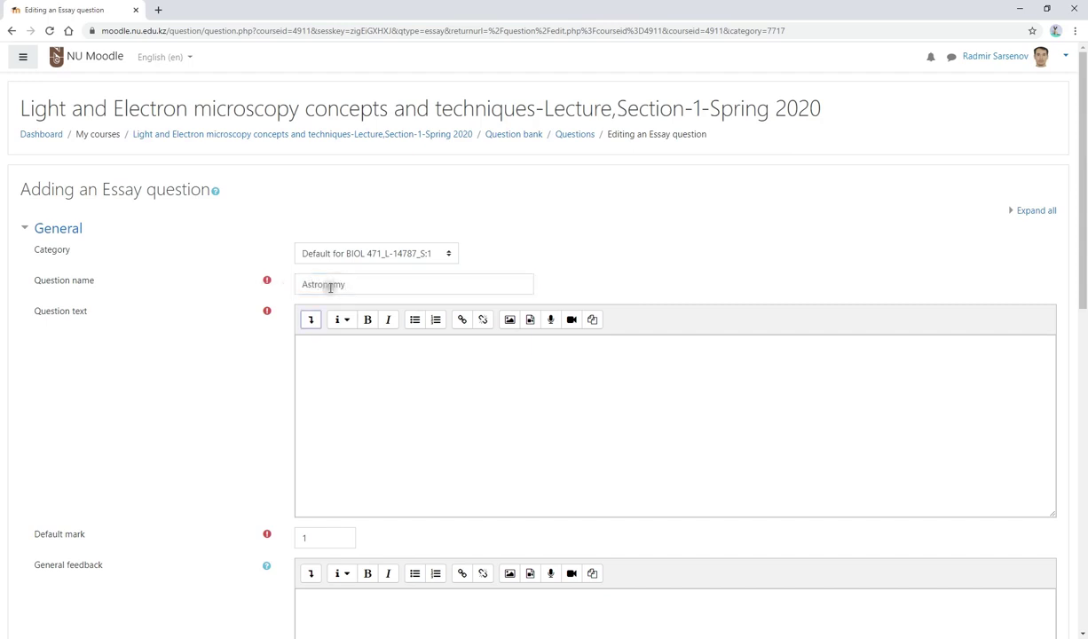
key(Tab)
click(39, 299)
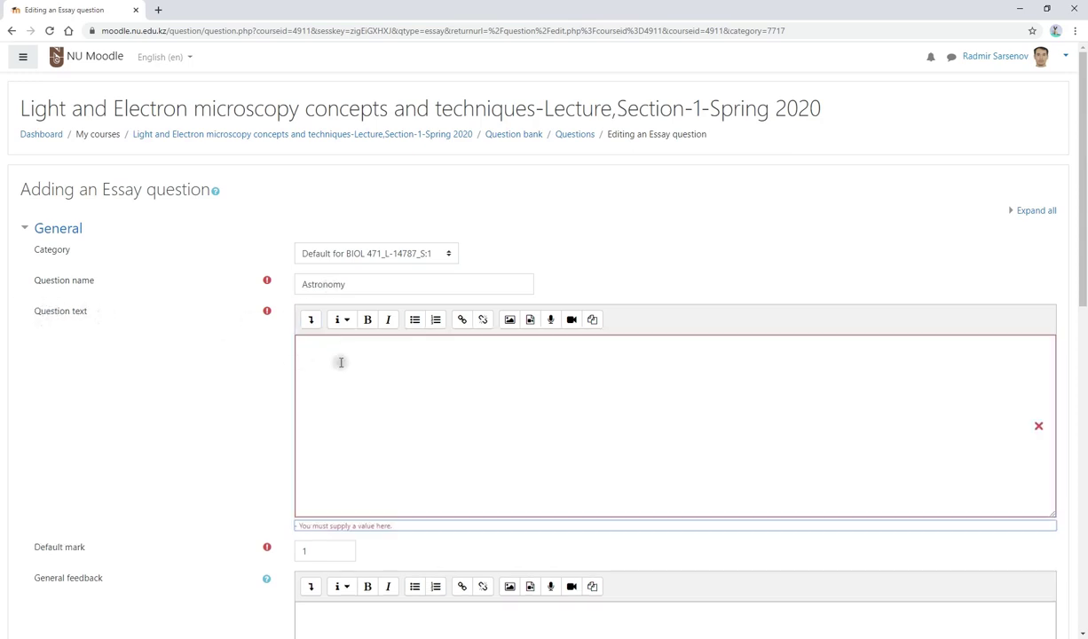
click(417, 346)
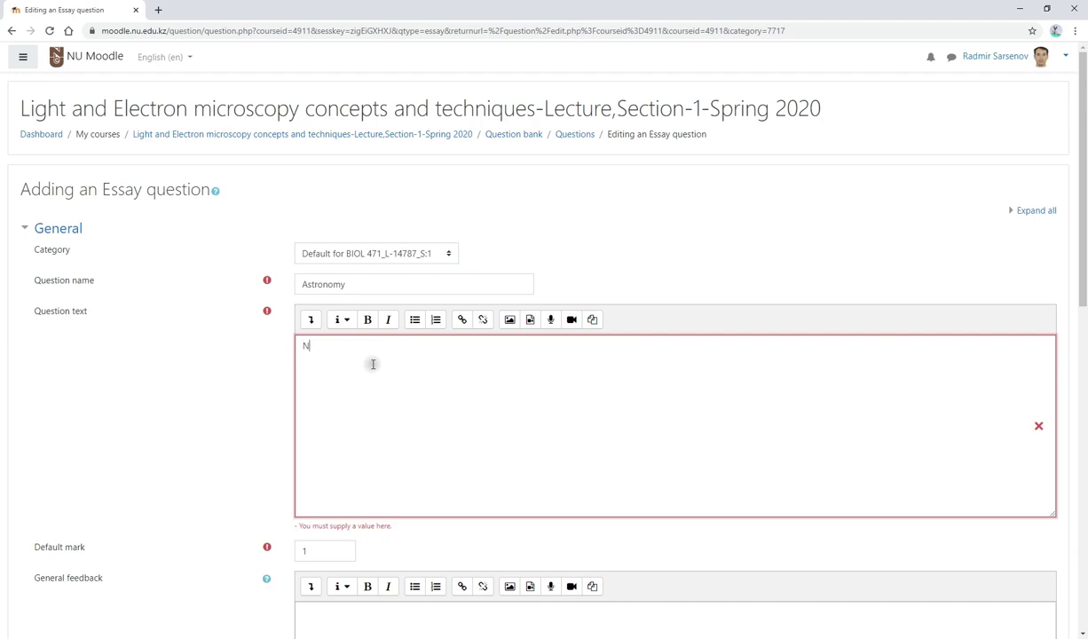
text(ame)
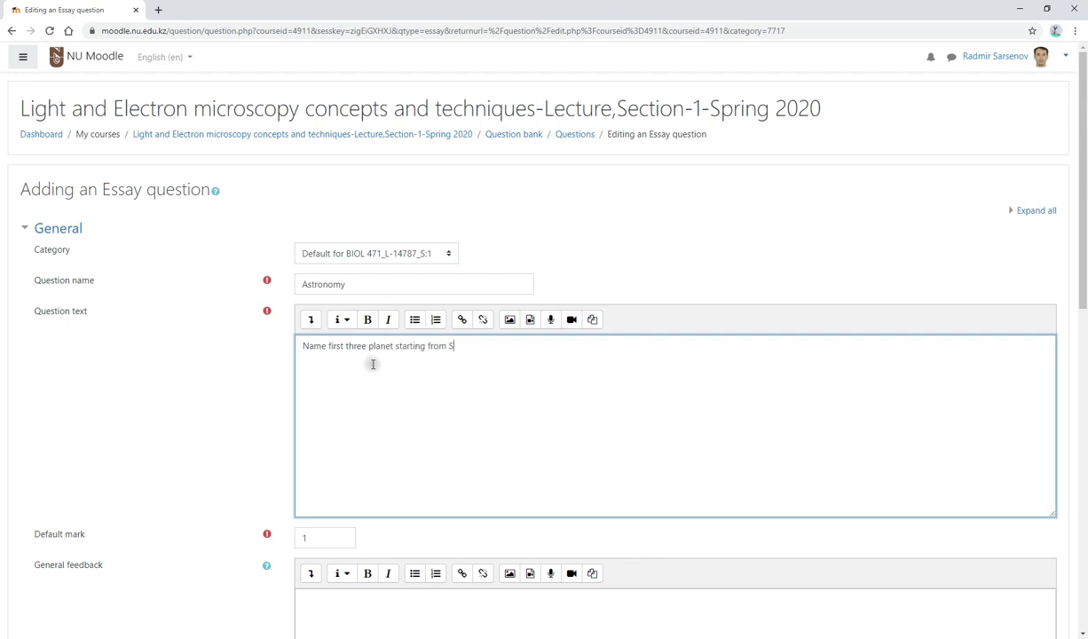
Set the essay question's default mark to 3 and enter "Everything went well" as general feedback
scroll(373, 364, down, 5)
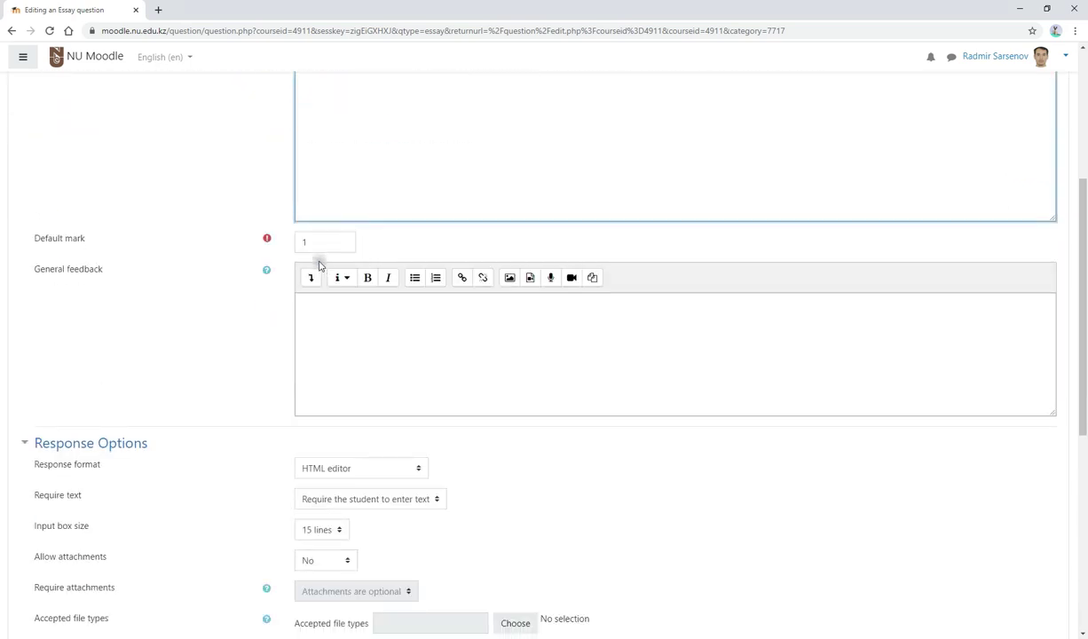
click(318, 244)
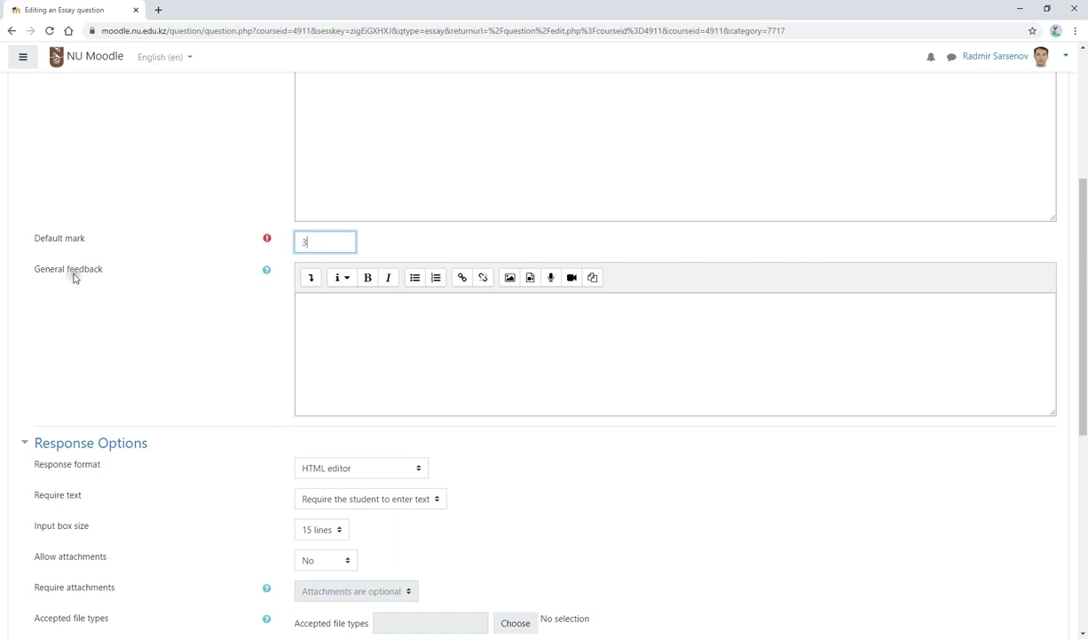
click(374, 325)
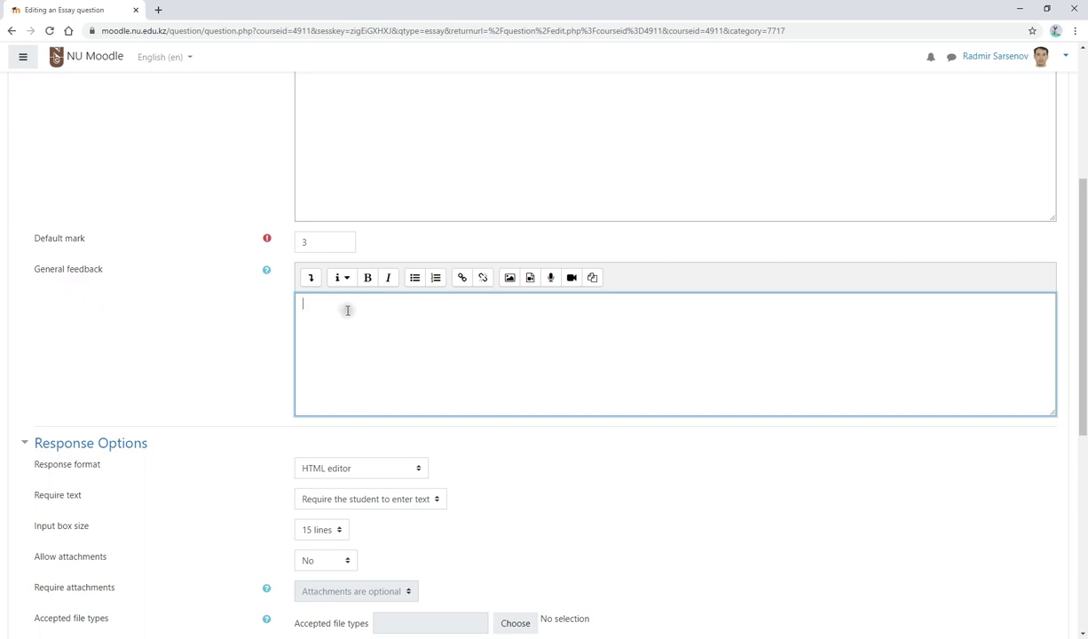
text(Everything went well)
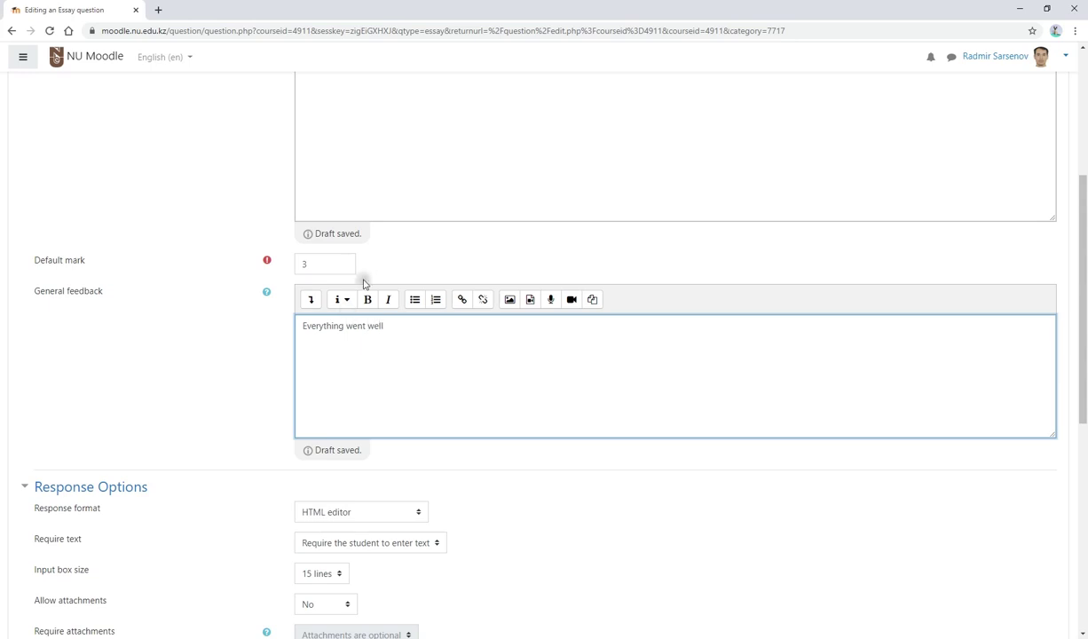
Set the essay question's response format to Plain text
scroll(399, 337, down, 3)
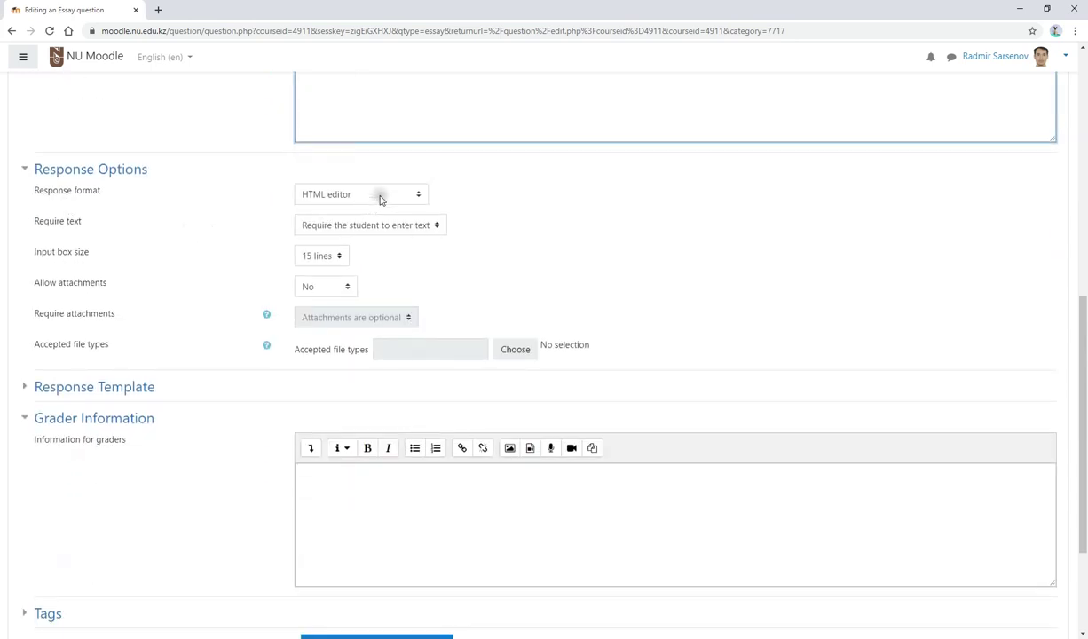
click(388, 195)
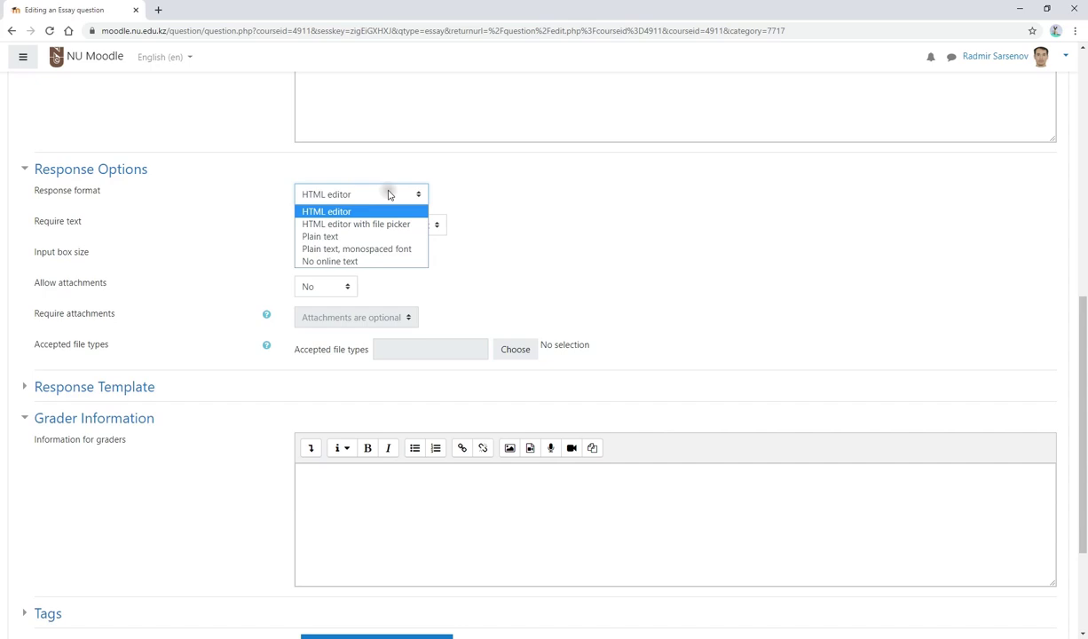
click(325, 237)
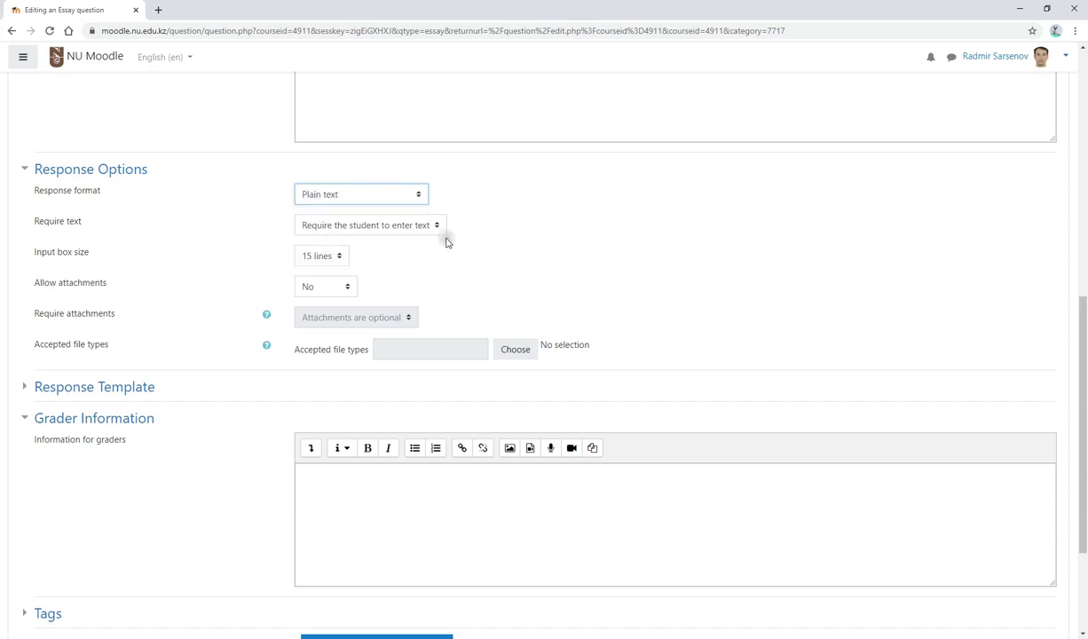
Examine the available response formats and input box sizes for the essay question
click(412, 201)
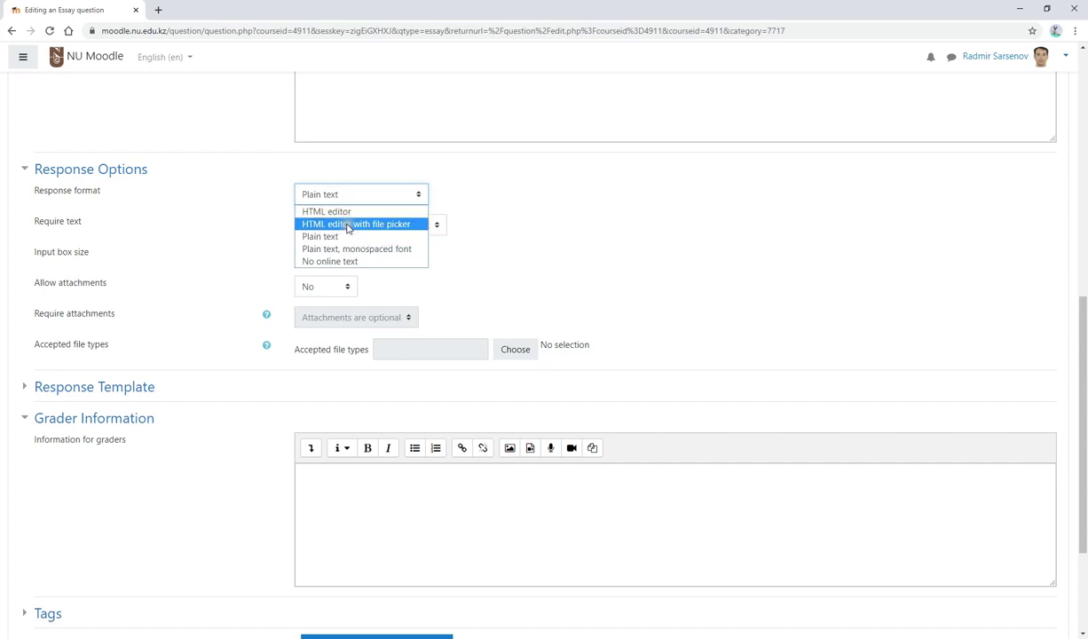
click(95, 264)
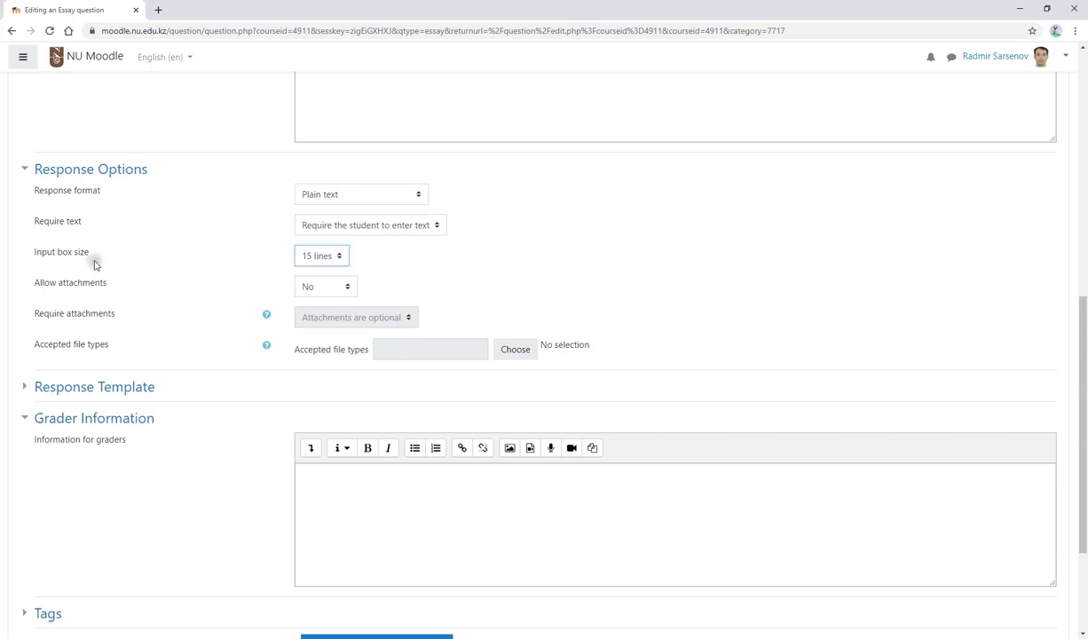
scroll(623, 258, up, 1)
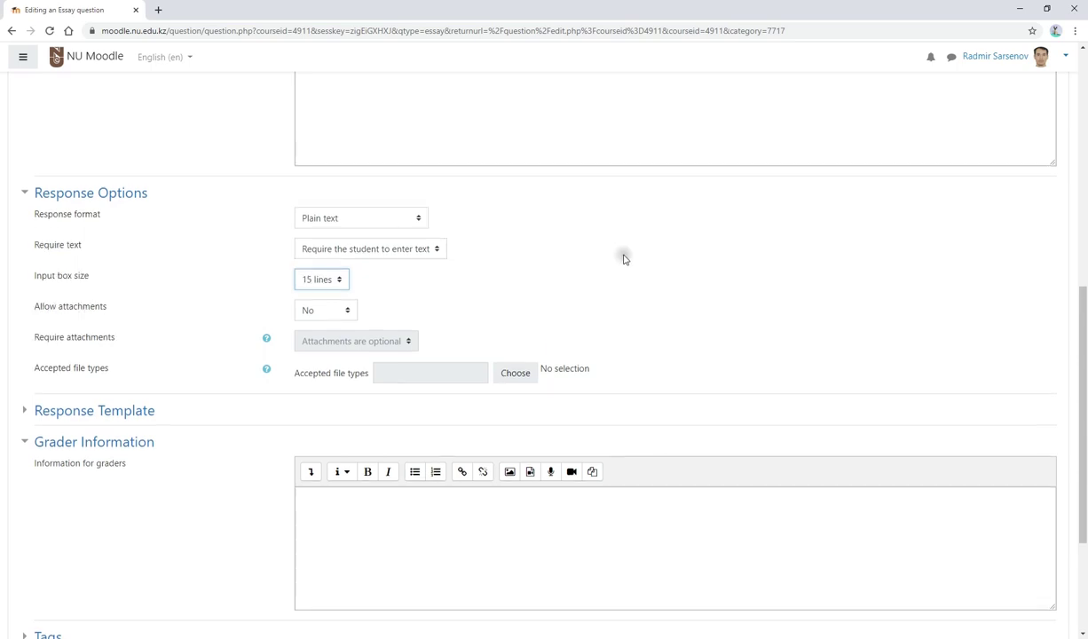
scroll(623, 258, up, 3)
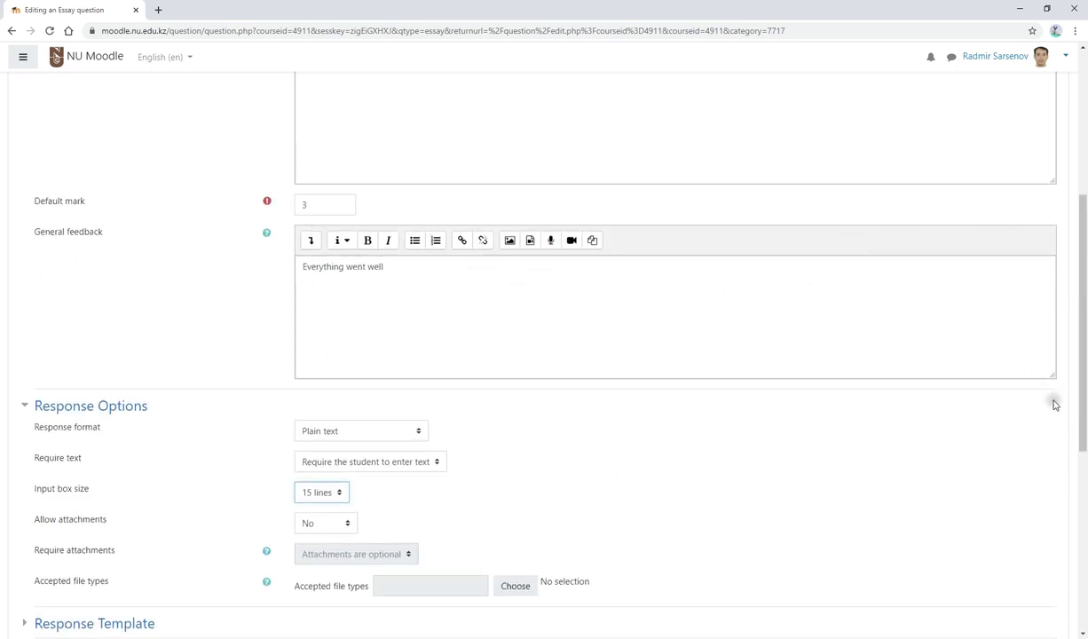
drag(1054, 379, 1028, 265)
scroll(447, 466, down, 5)
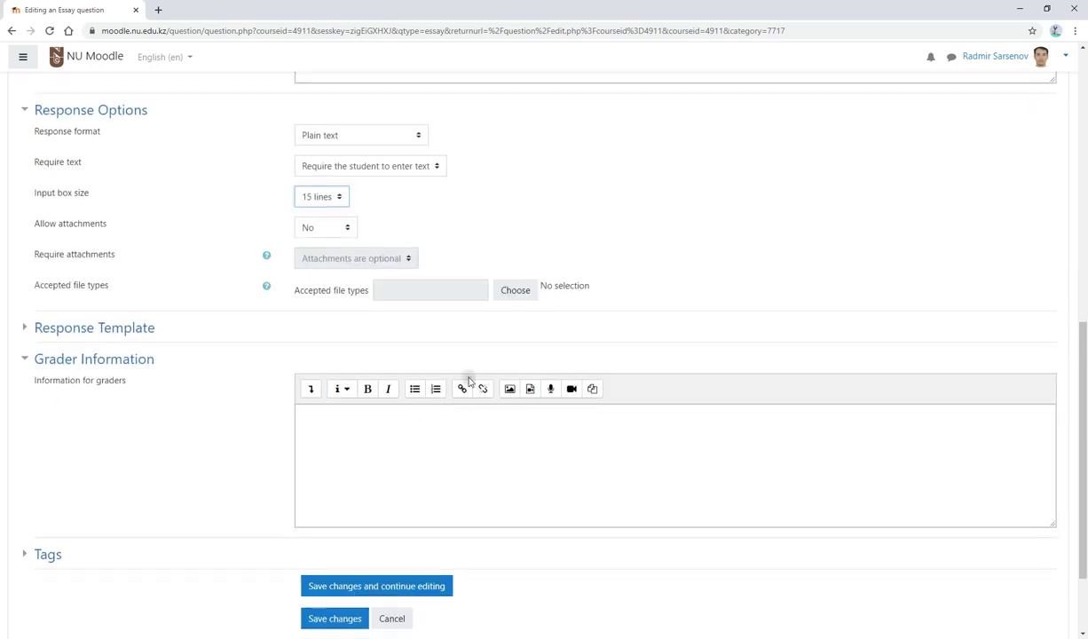
click(323, 198)
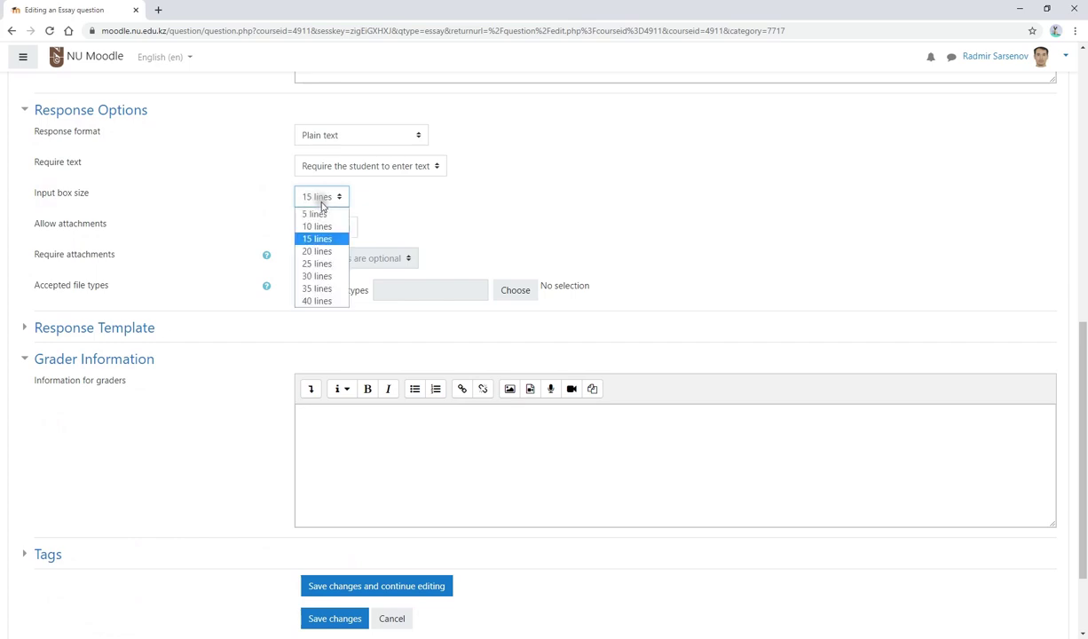
click(435, 204)
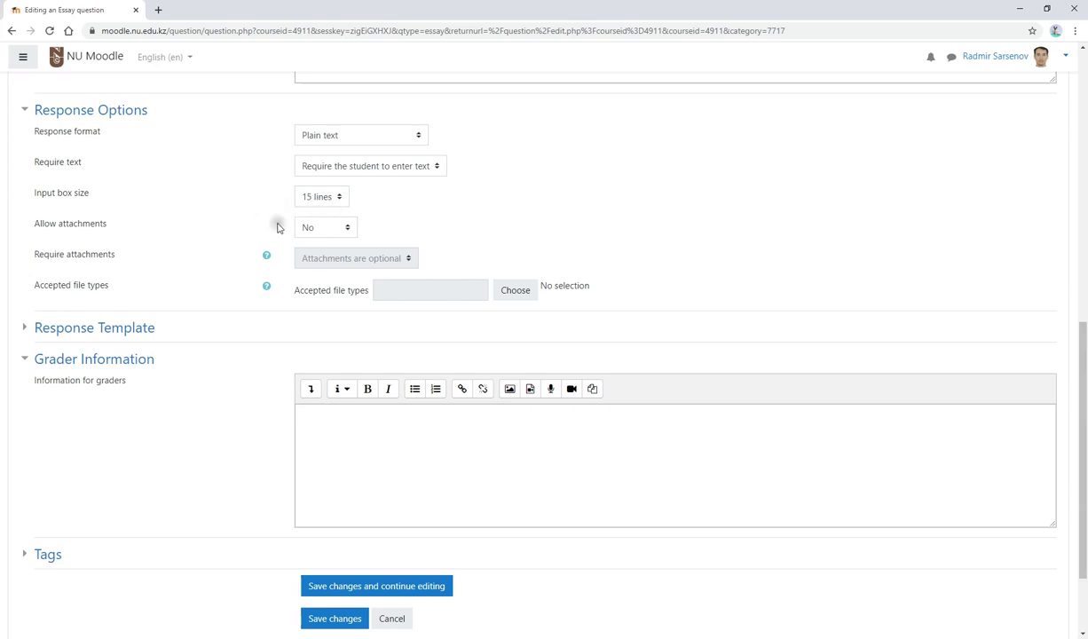
Expand the Response Template section and save the essay question to the question bank
click(85, 326)
scroll(456, 265, down, 3)
scroll(414, 257, down, 1)
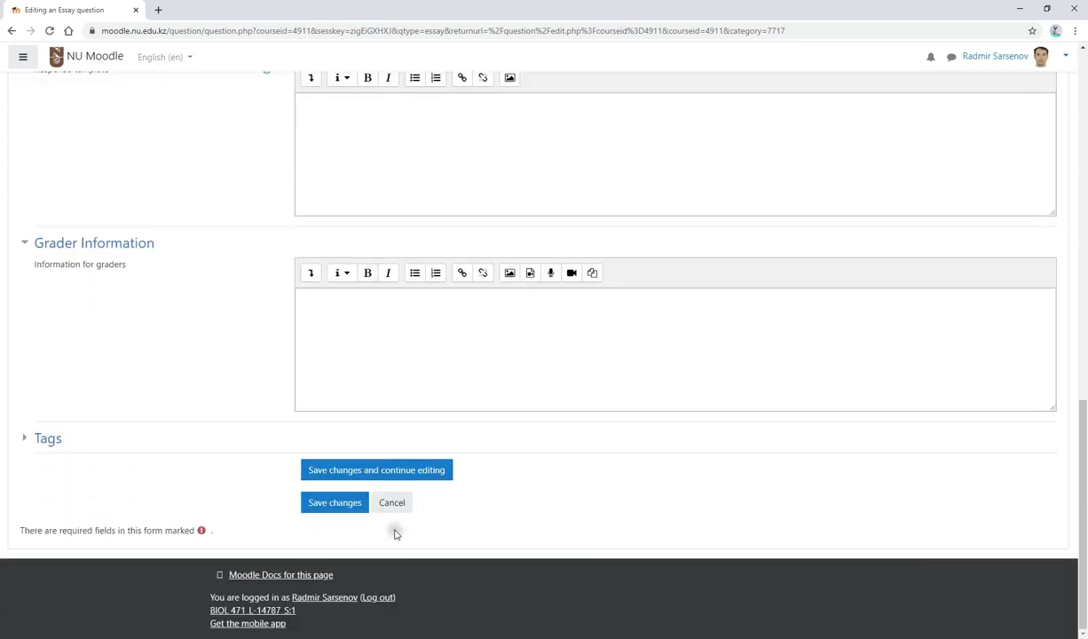
click(351, 504)
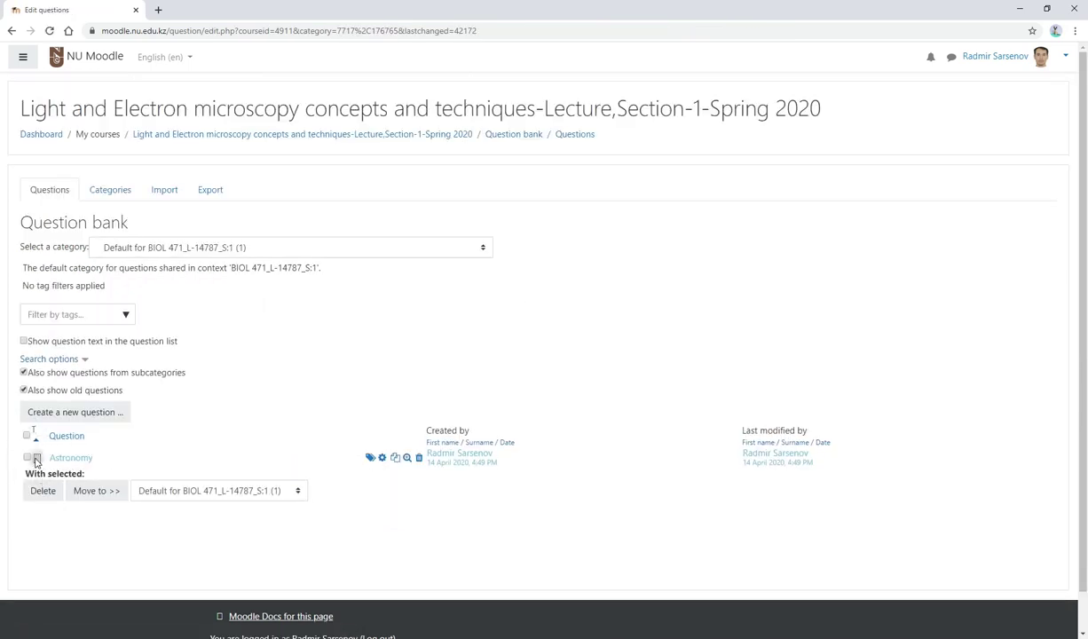
Start a new True/False question in the question bank
click(64, 406)
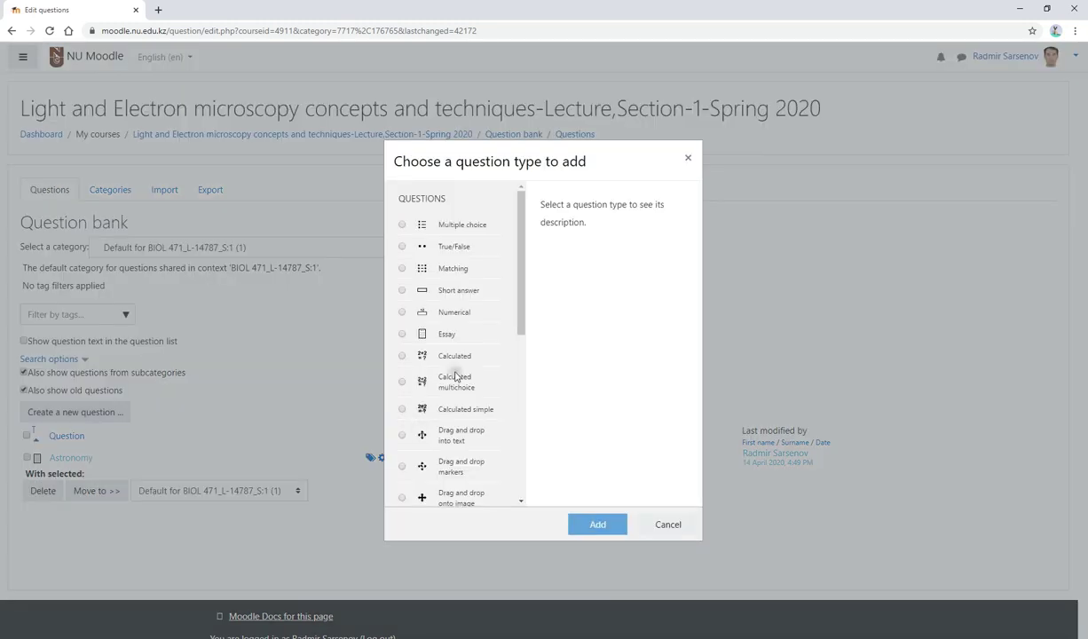
click(444, 241)
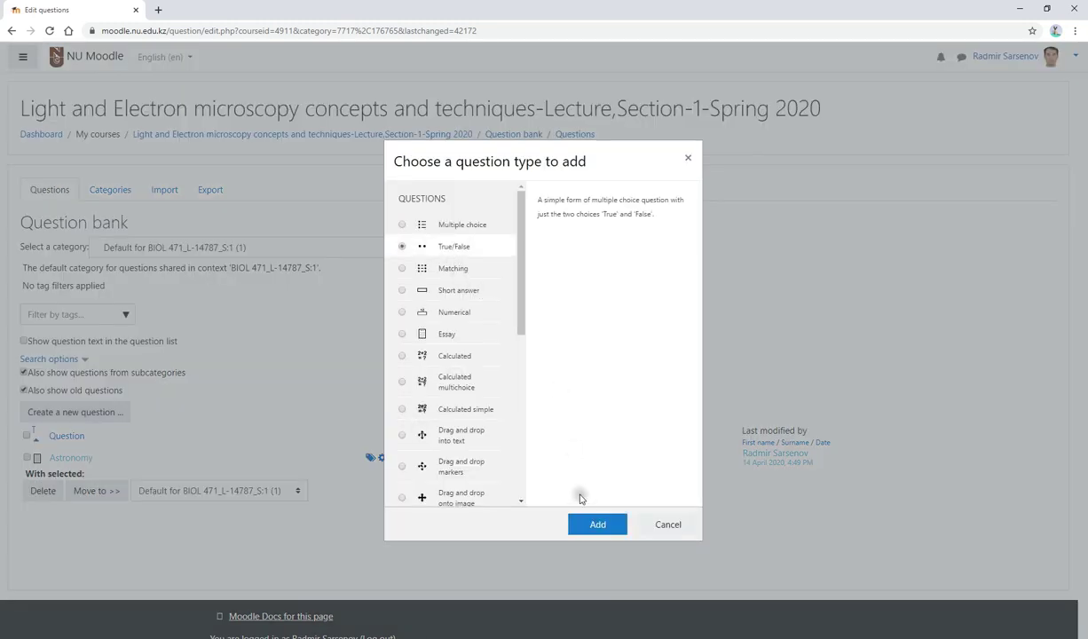
click(596, 521)
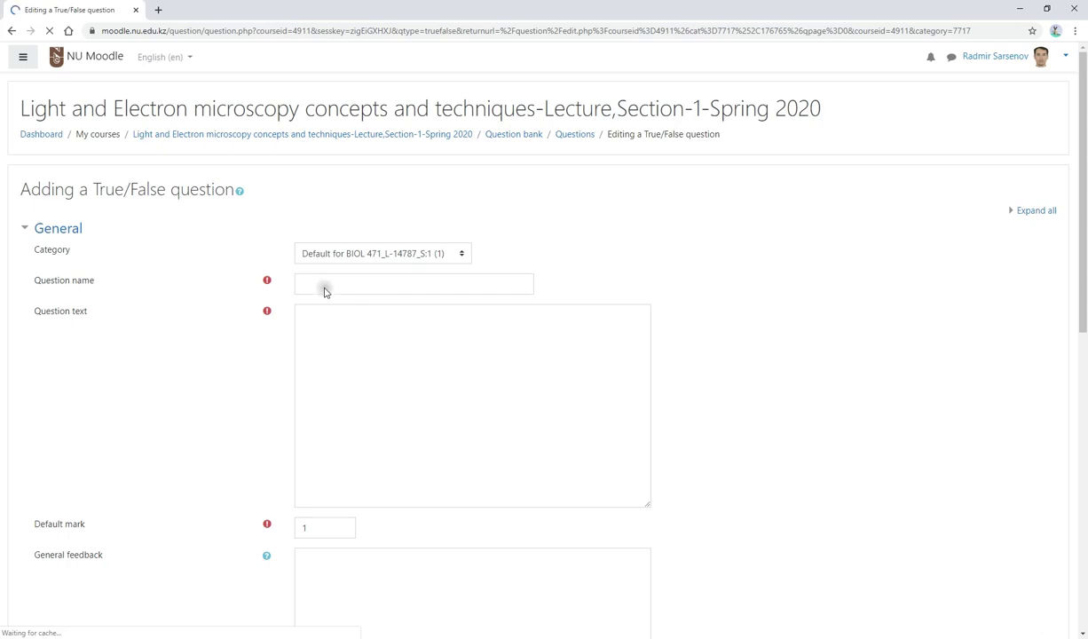
Name the question "True or False" and enter "Choose True" as its question text
click(321, 287)
text(True)
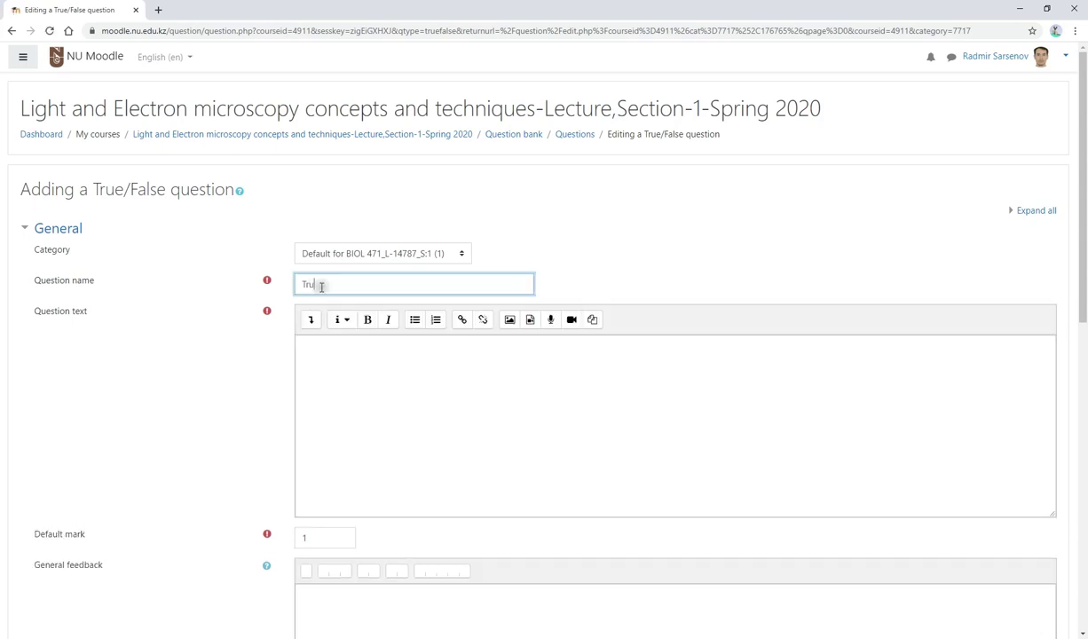
text( or Fa)
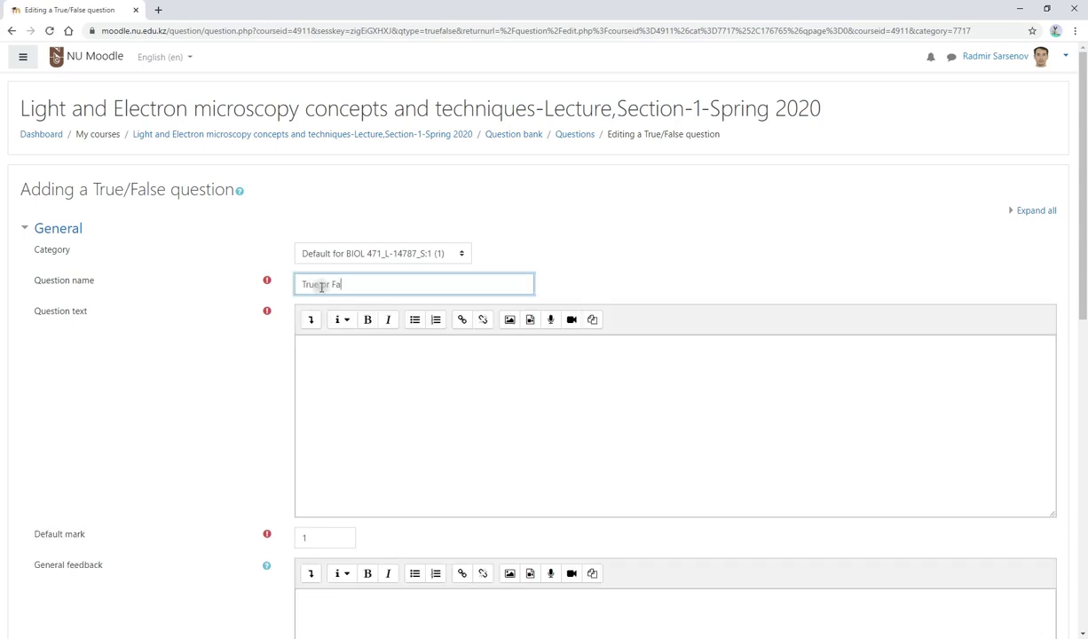
text(lse)
click(347, 373)
text(Choose True)
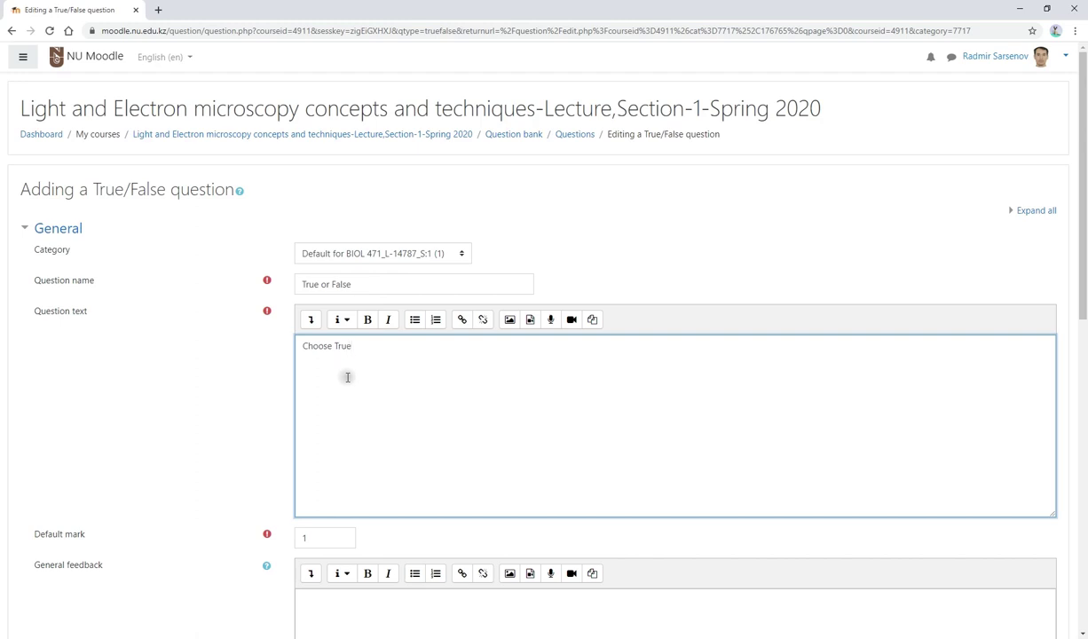
Set the True/False question's correct answer to True
scroll(347, 377, down, 3)
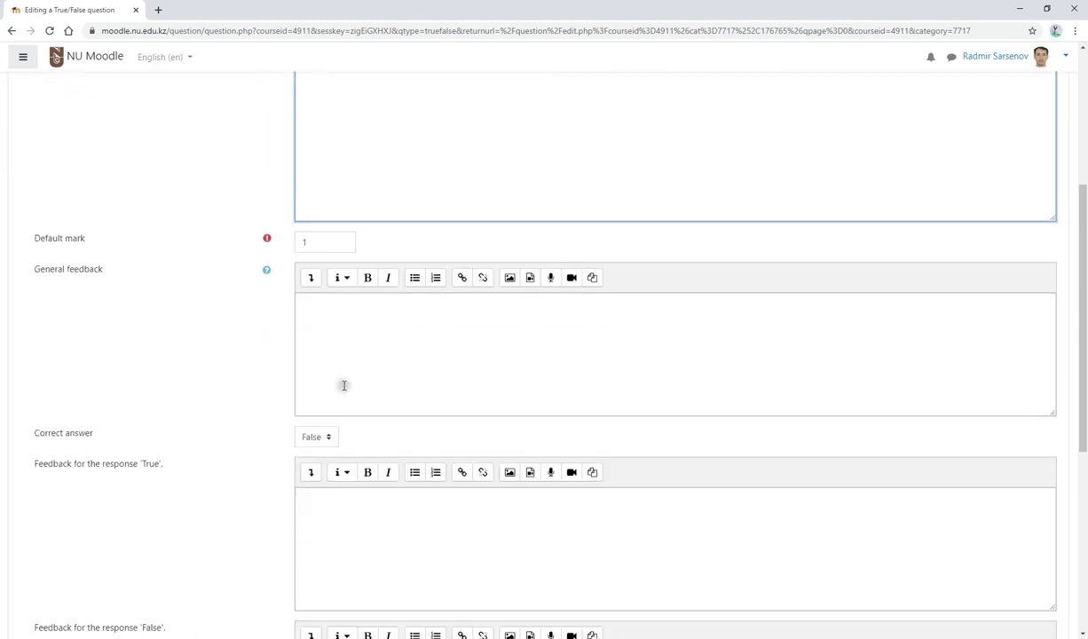
scroll(325, 497, down, 2)
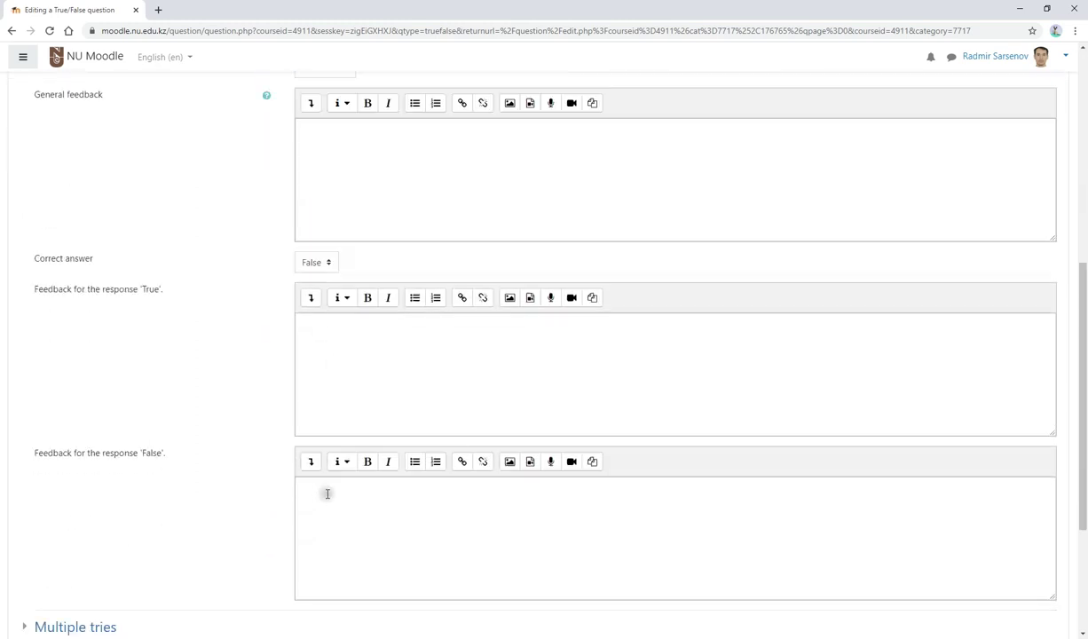
click(328, 259)
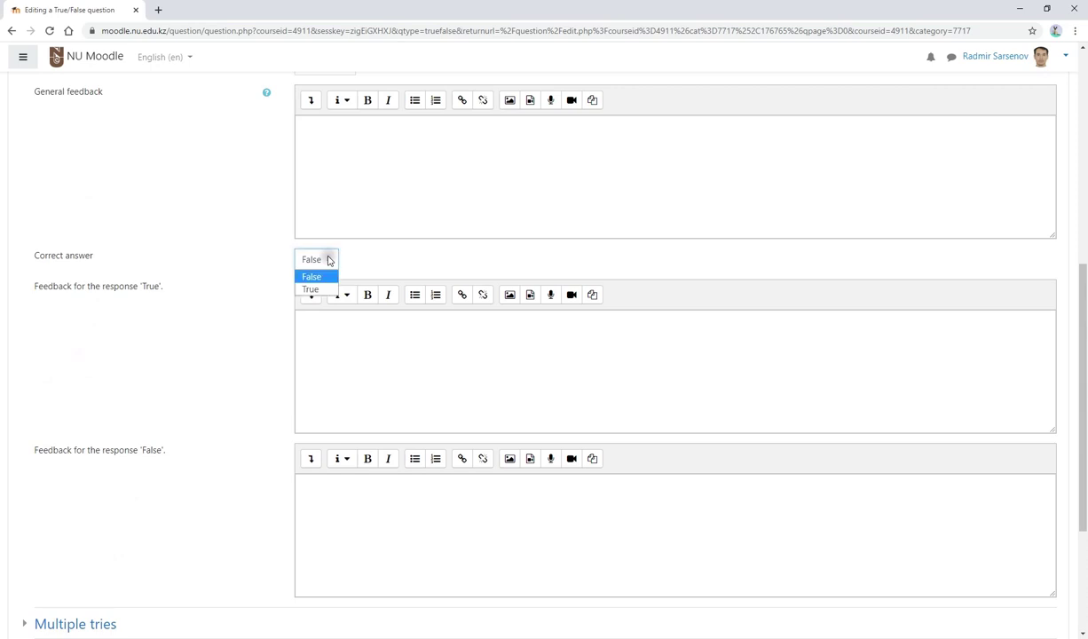
click(310, 289)
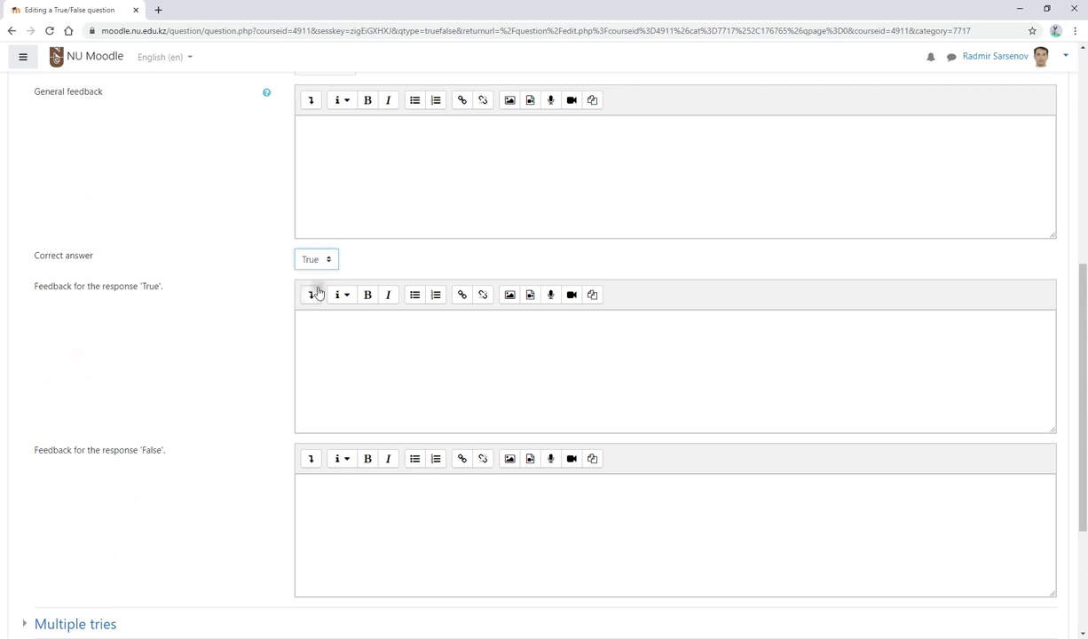
Expand the Multiple tries section and save the True/False question to the question bank
scroll(267, 326, up, 3)
drag(35, 328, 138, 337)
click(158, 381)
scroll(175, 408, down, 4)
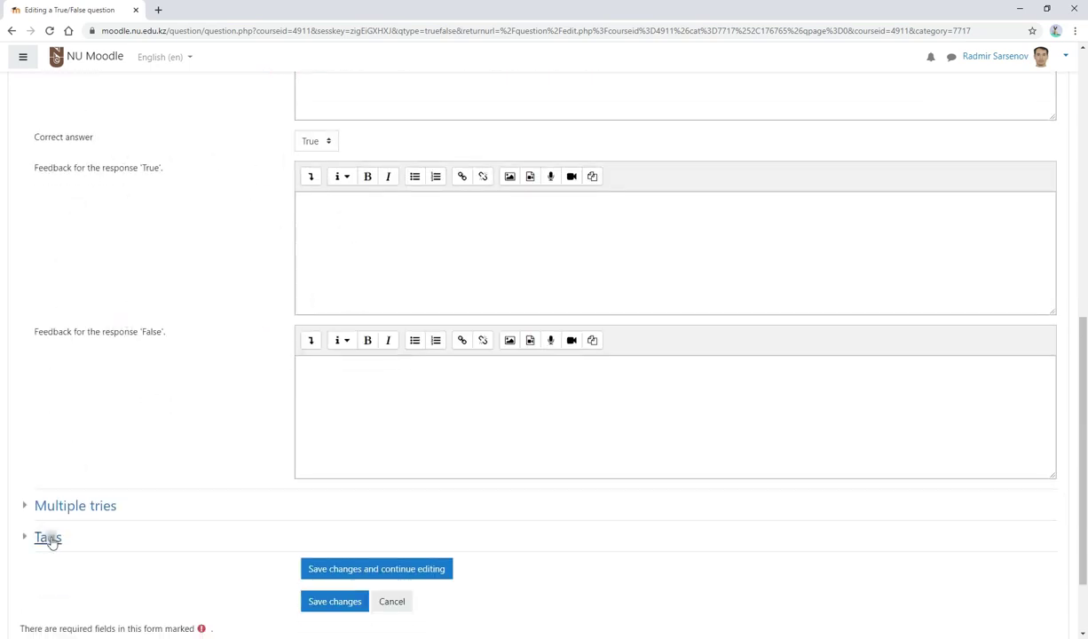
scroll(89, 524, down, 1)
click(89, 409)
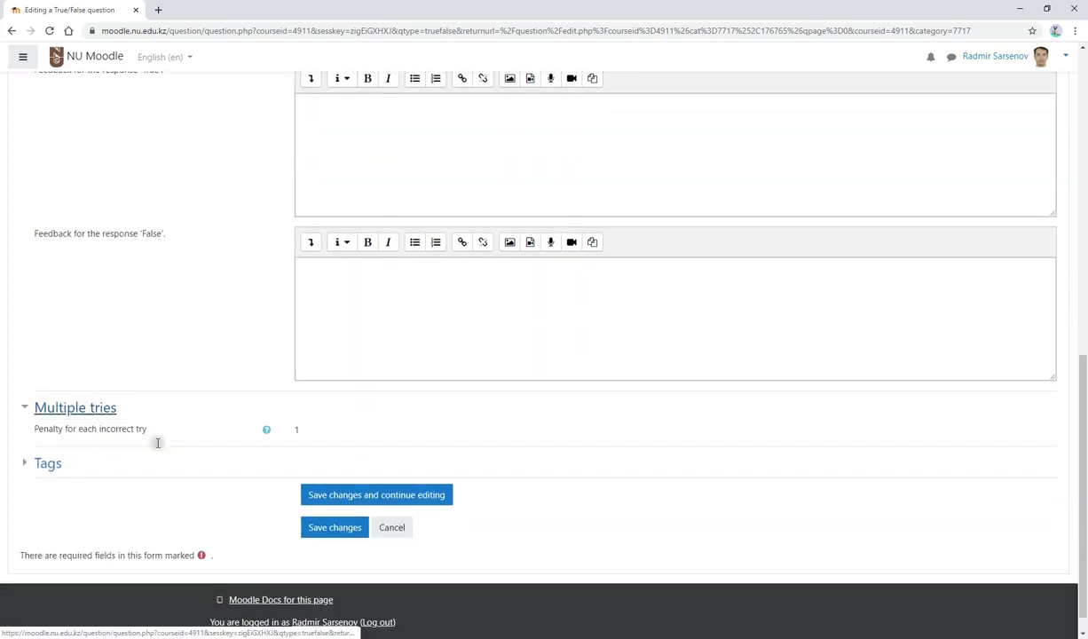
click(324, 530)
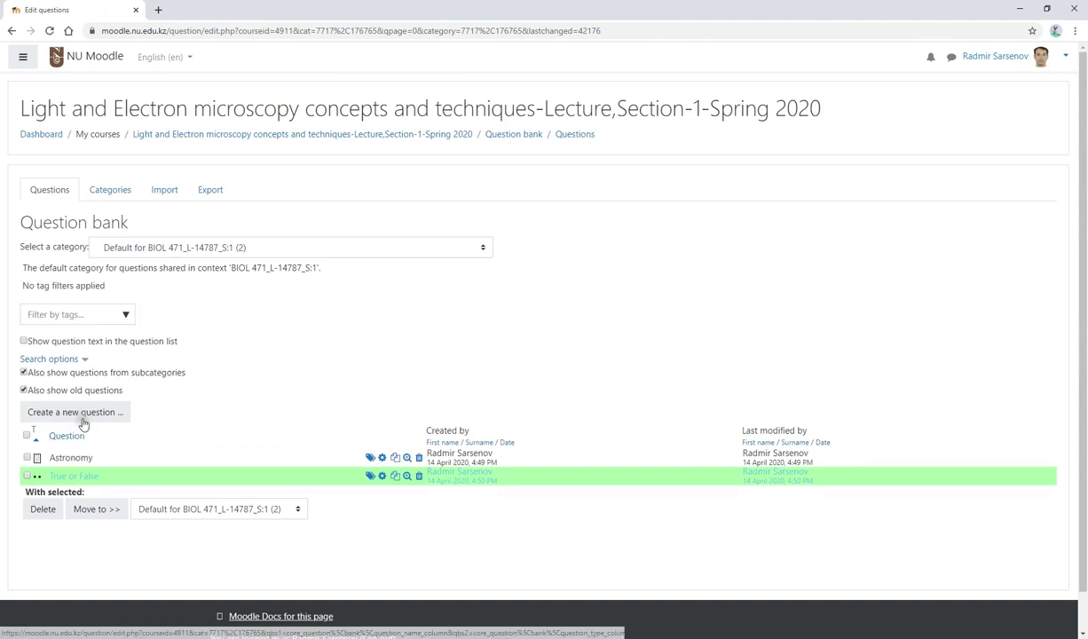
Start a new Multiple choice question in the question bank
click(84, 418)
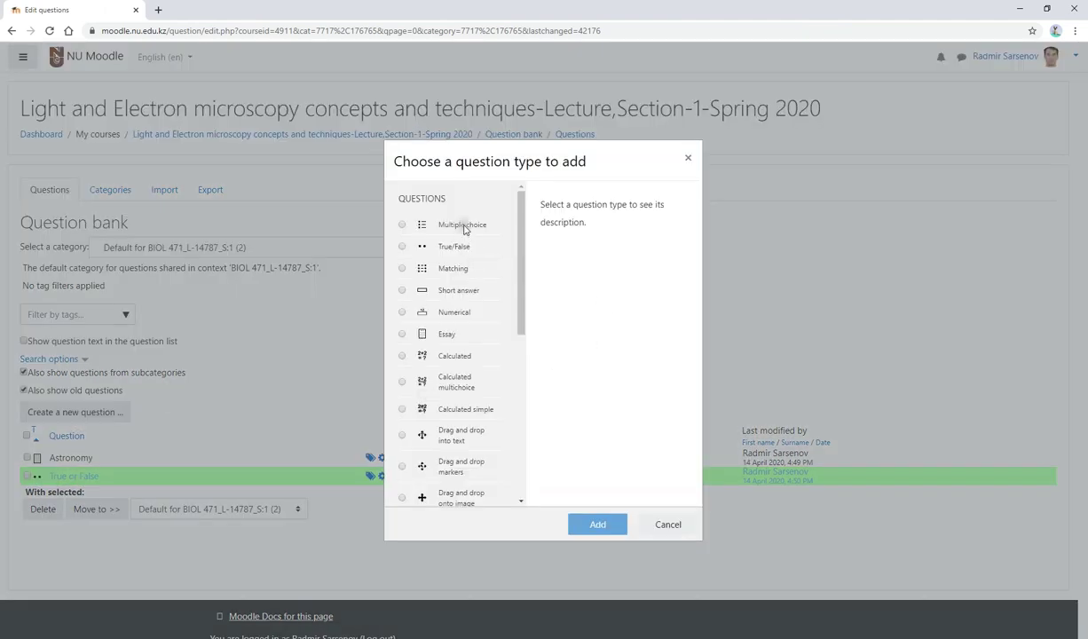
click(462, 224)
click(598, 524)
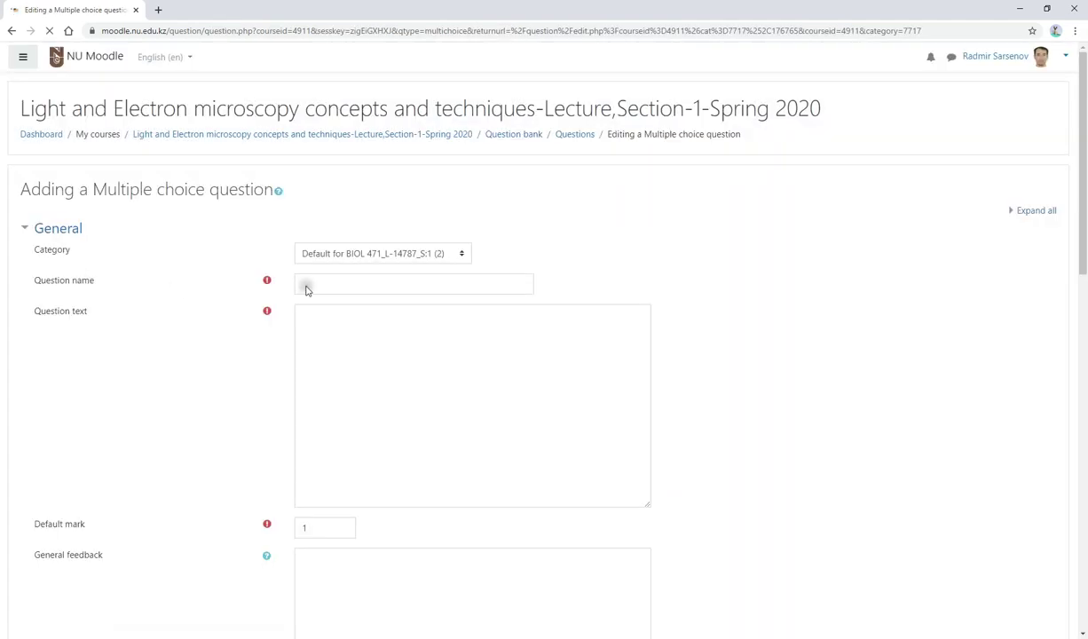
Name the question "Simple Multiple choice" and enter "Choose 5" as its question text
click(360, 283)
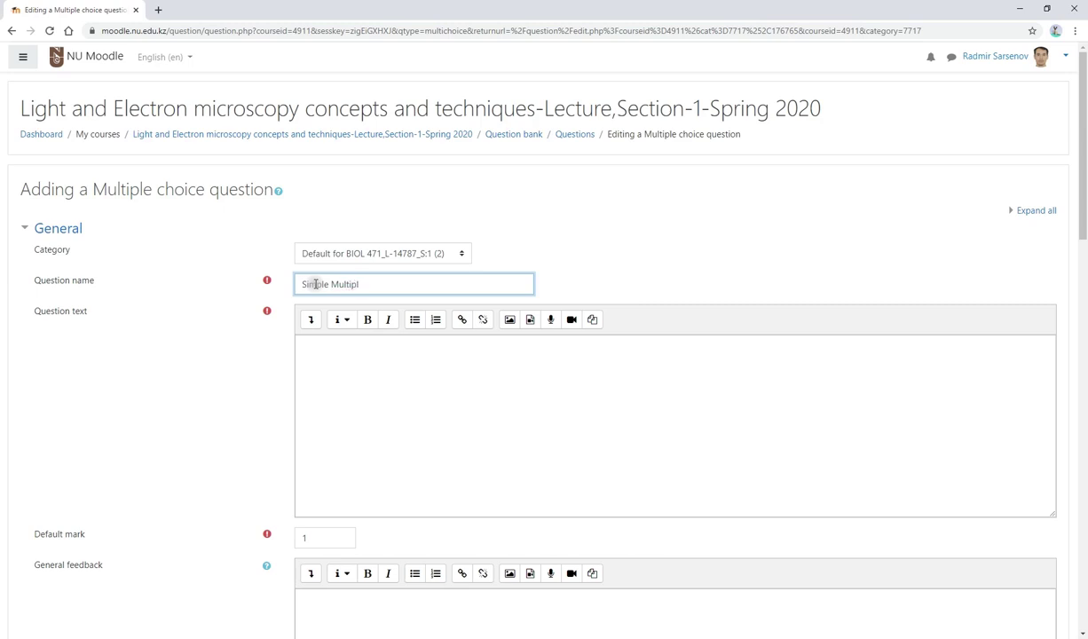
key(Tab)
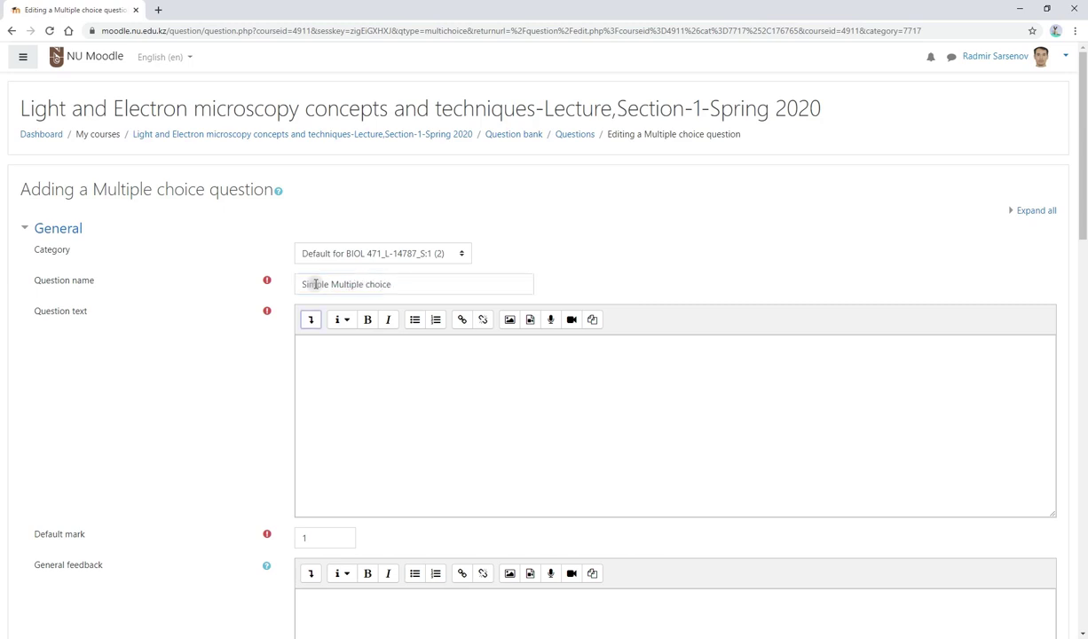
key(Tab)
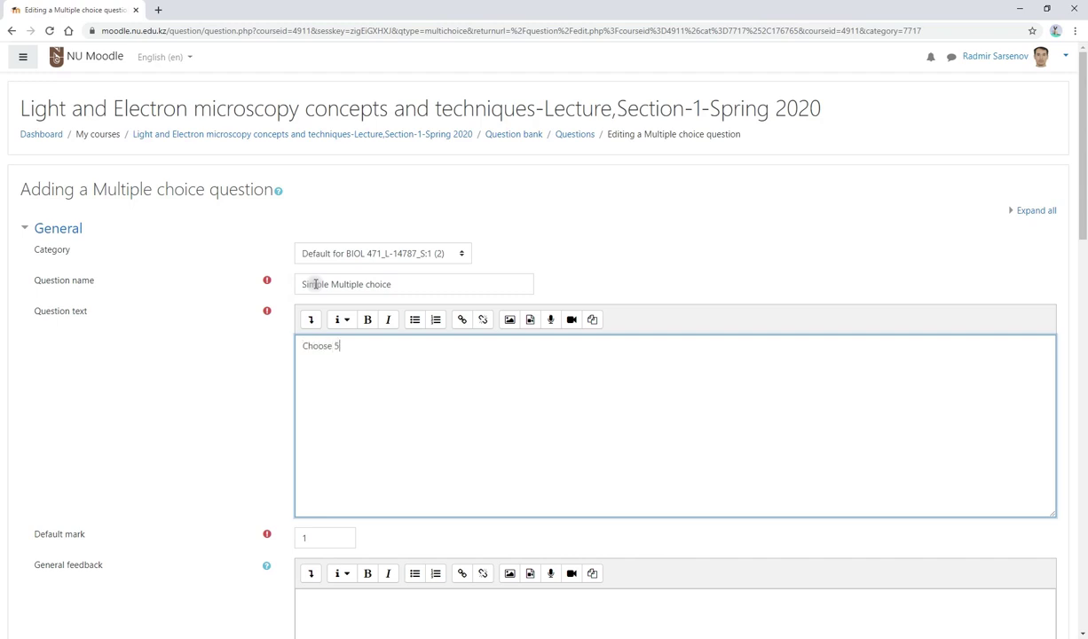
scroll(315, 293, down, 3)
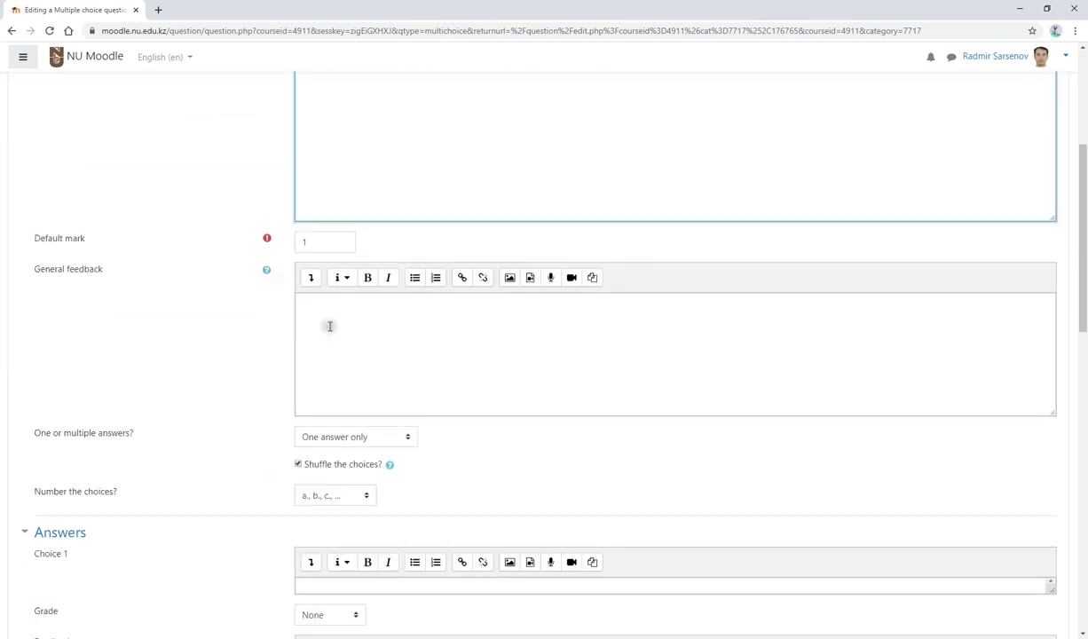
click(312, 311)
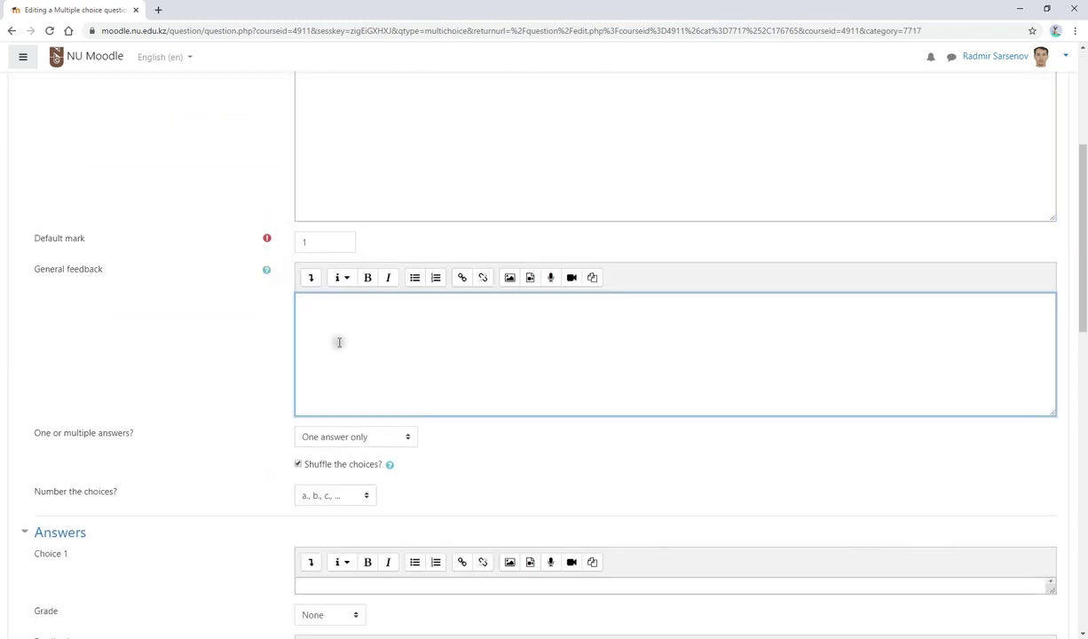
Fill in Choice 1 with the answer "1", grade None and the feedback "Wrong"
scroll(350, 368, down, 2)
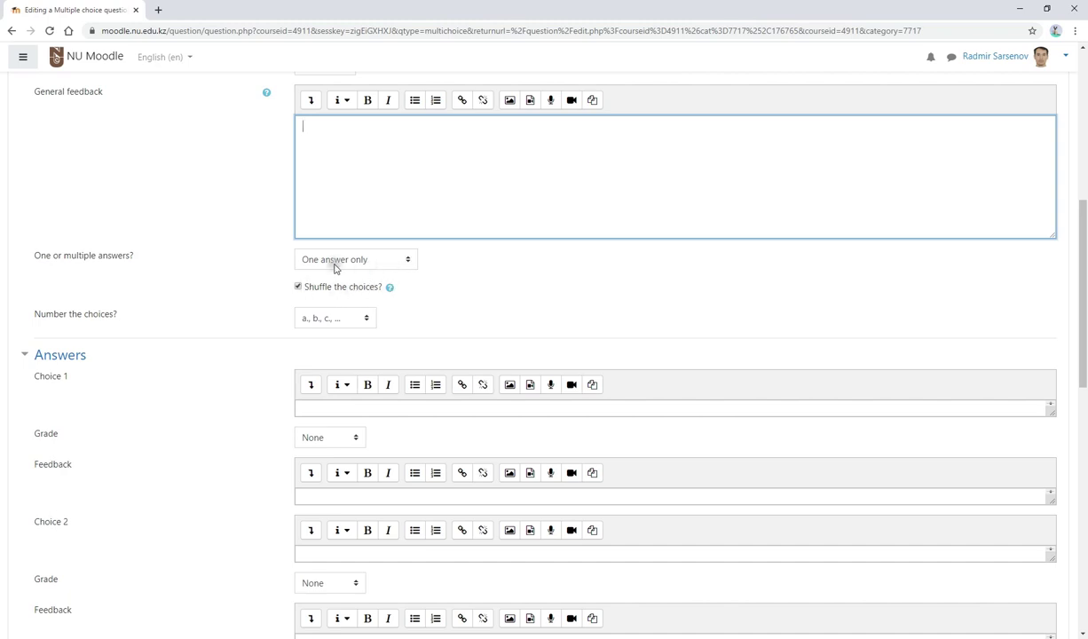
scroll(347, 316, down, 2)
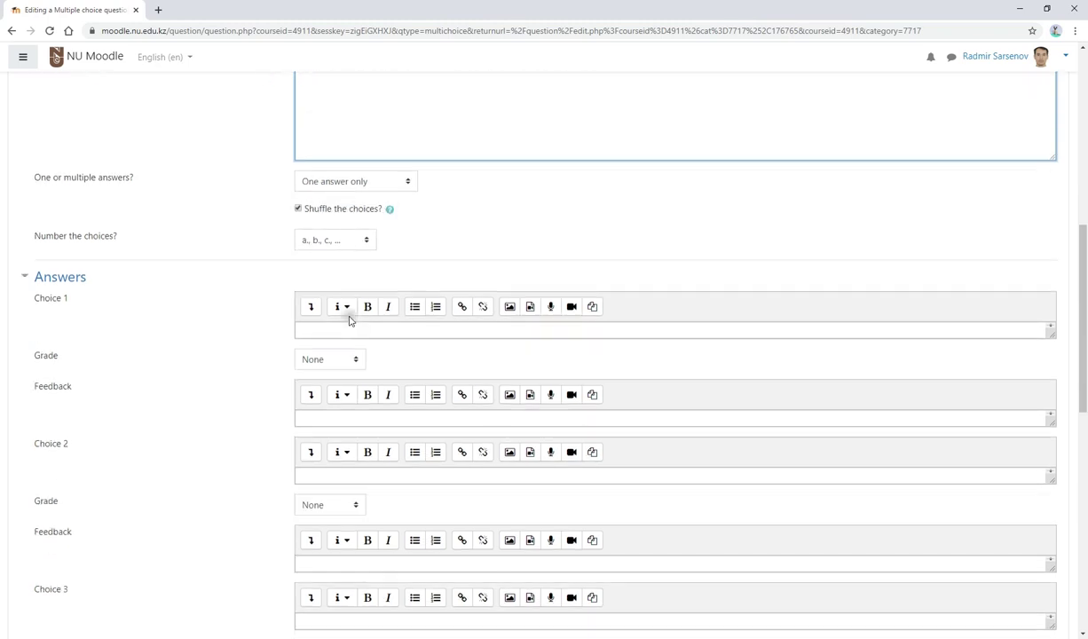
click(305, 285)
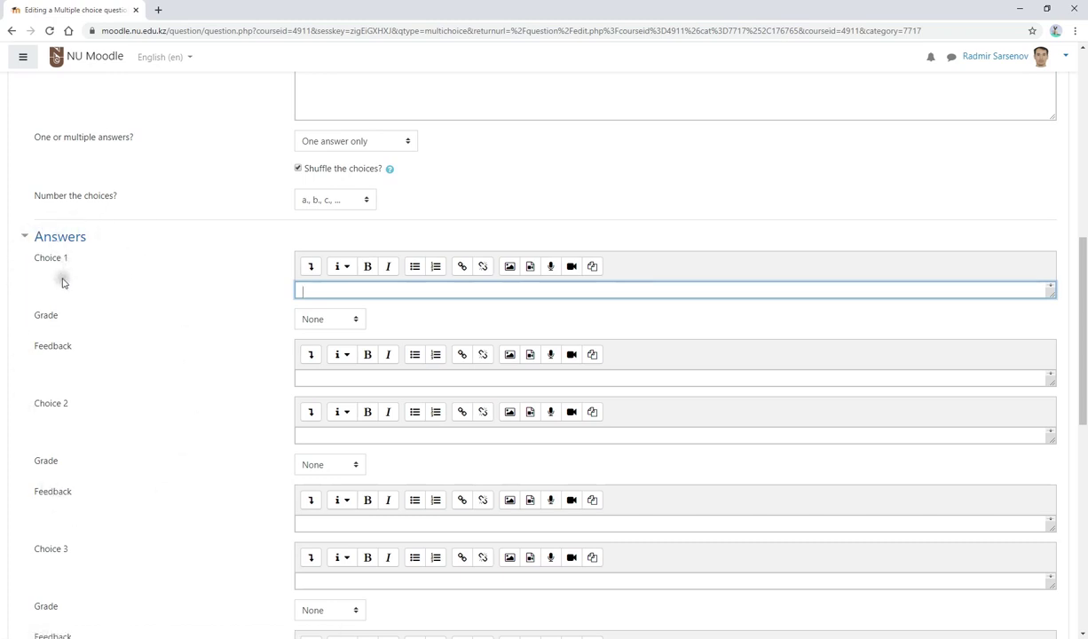
drag(33, 257, 78, 262)
click(319, 294)
click(350, 321)
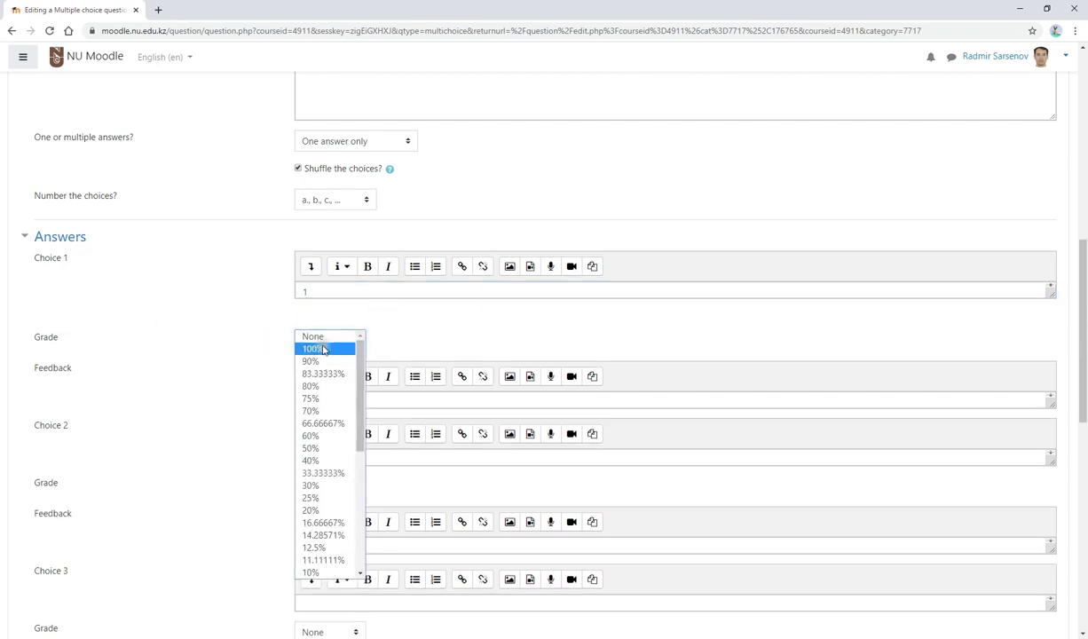
click(312, 336)
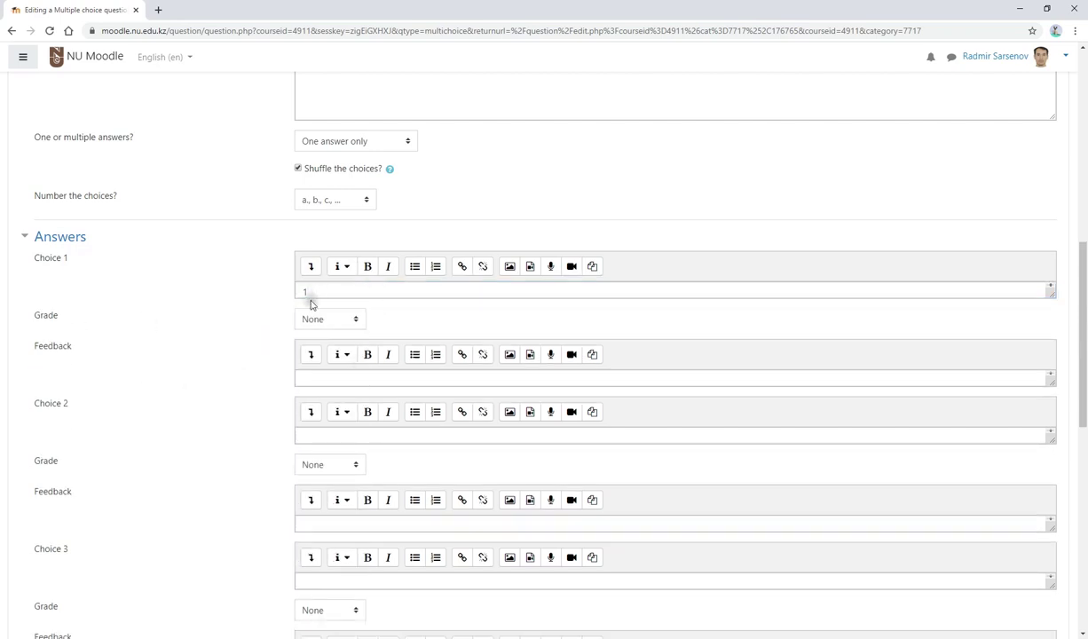
click(434, 375)
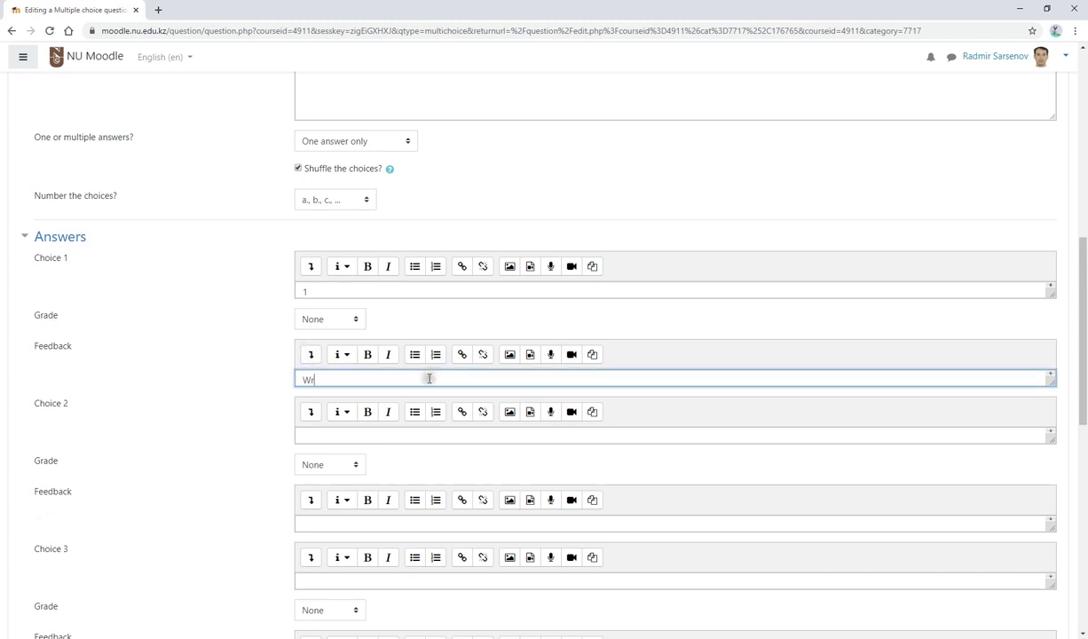
Enter 2, 3, 4 and 5 as the answers for Choices 2 to 5
scroll(250, 367, down, 2)
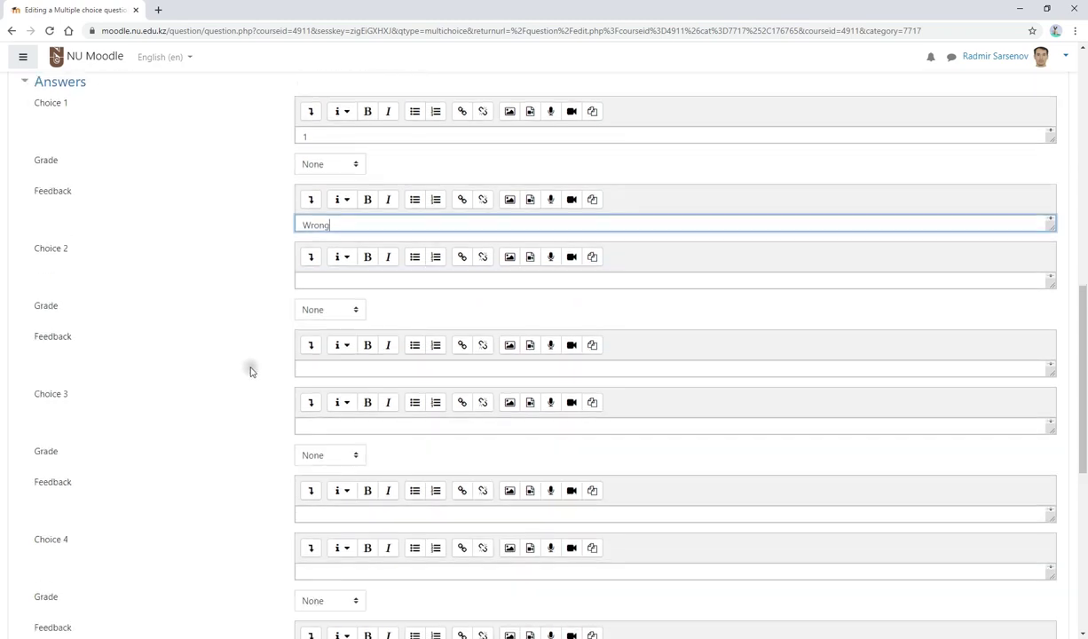
click(319, 261)
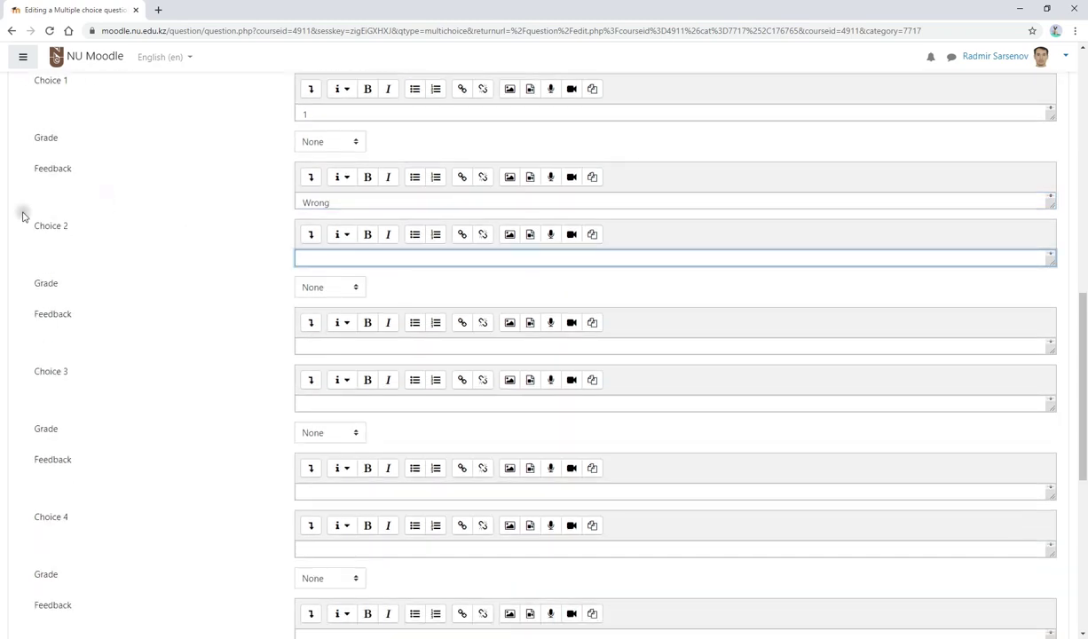
text(2)
click(316, 405)
text(3)
click(307, 548)
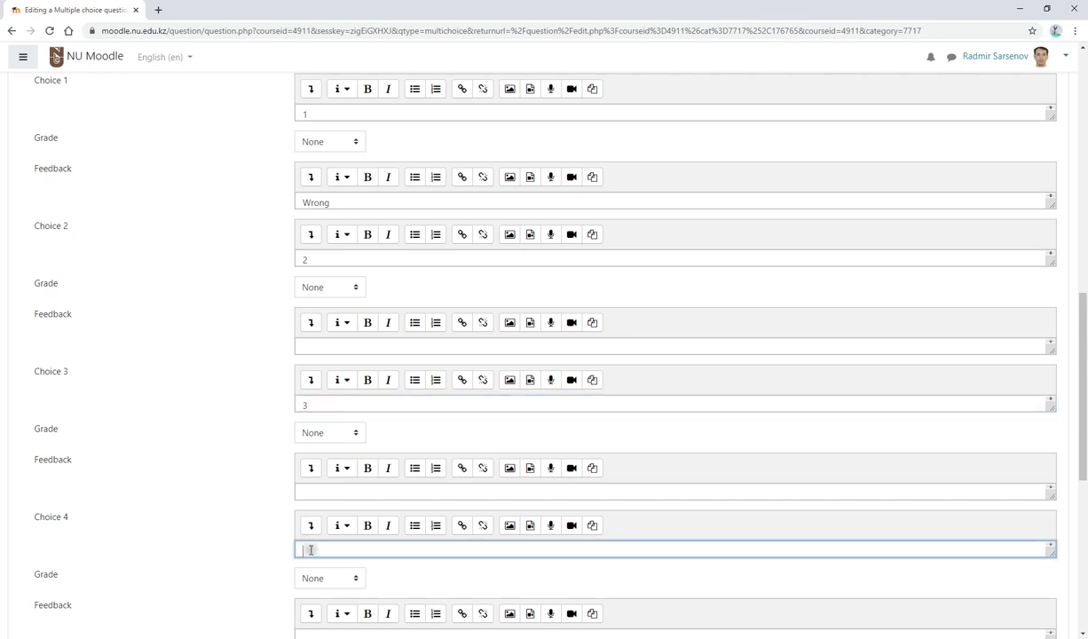
text(4)
scroll(311, 525, down, 1)
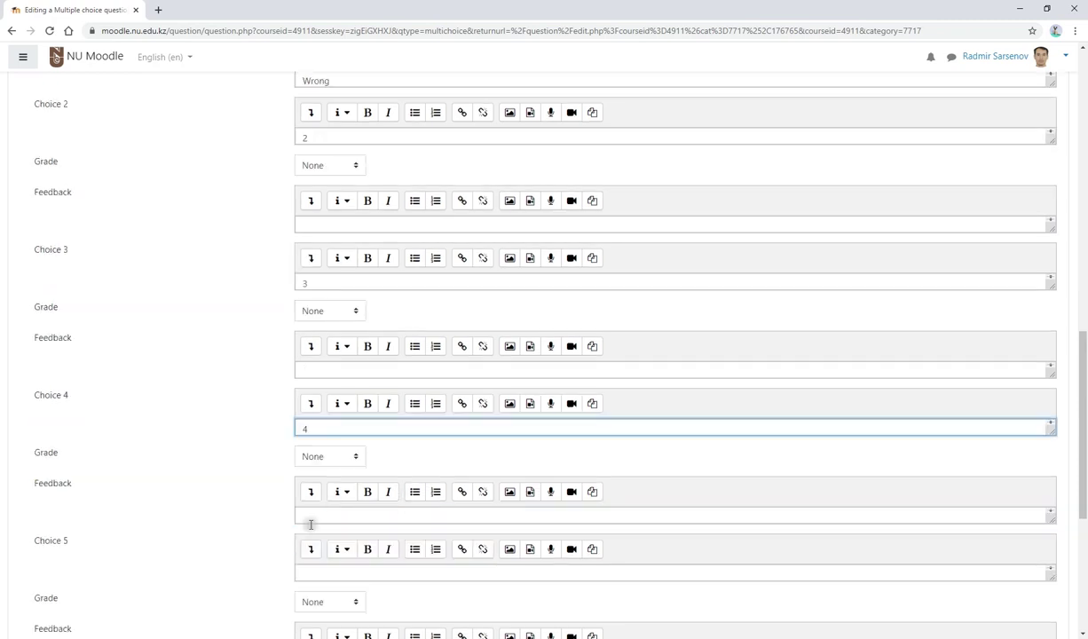
click(308, 573)
text(5)
Set the grade of Choice 5 to 100%
scroll(444, 505, down, 1)
scroll(448, 504, down, 2)
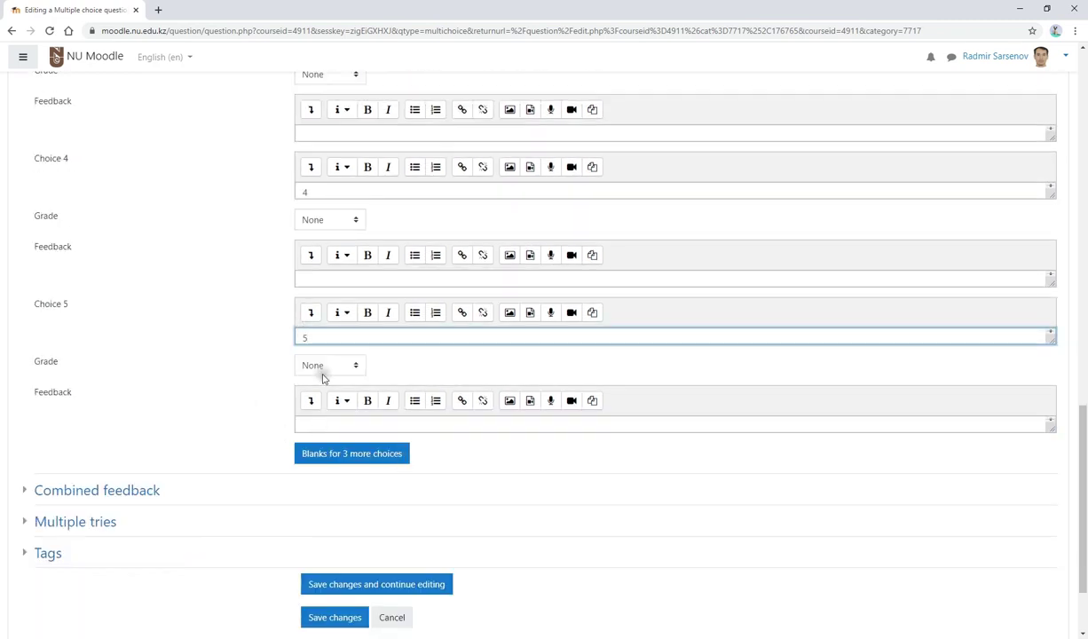
click(313, 367)
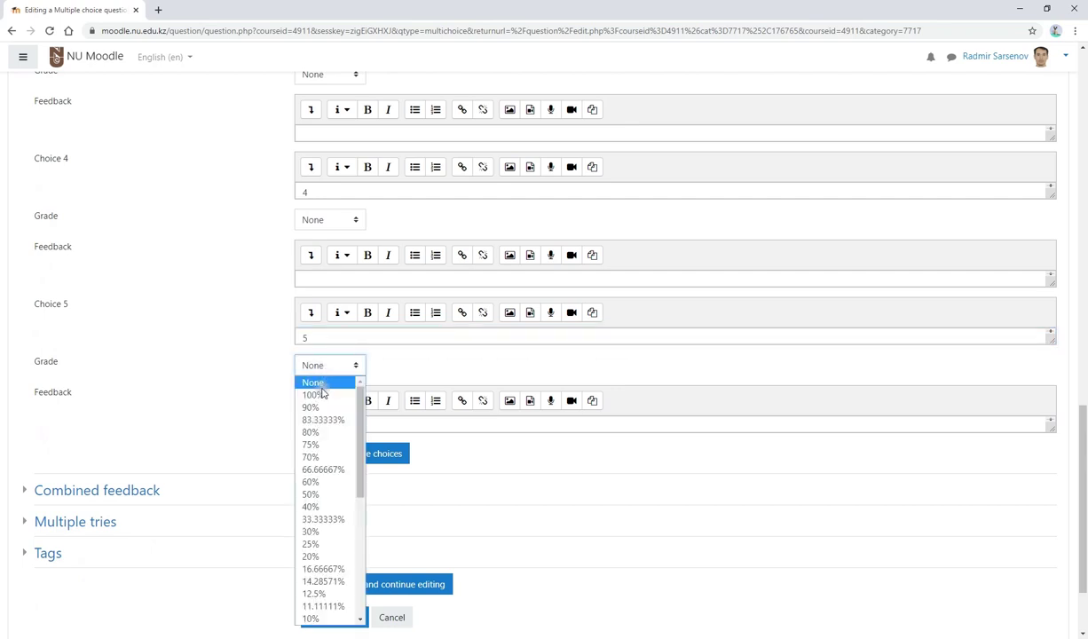
click(315, 395)
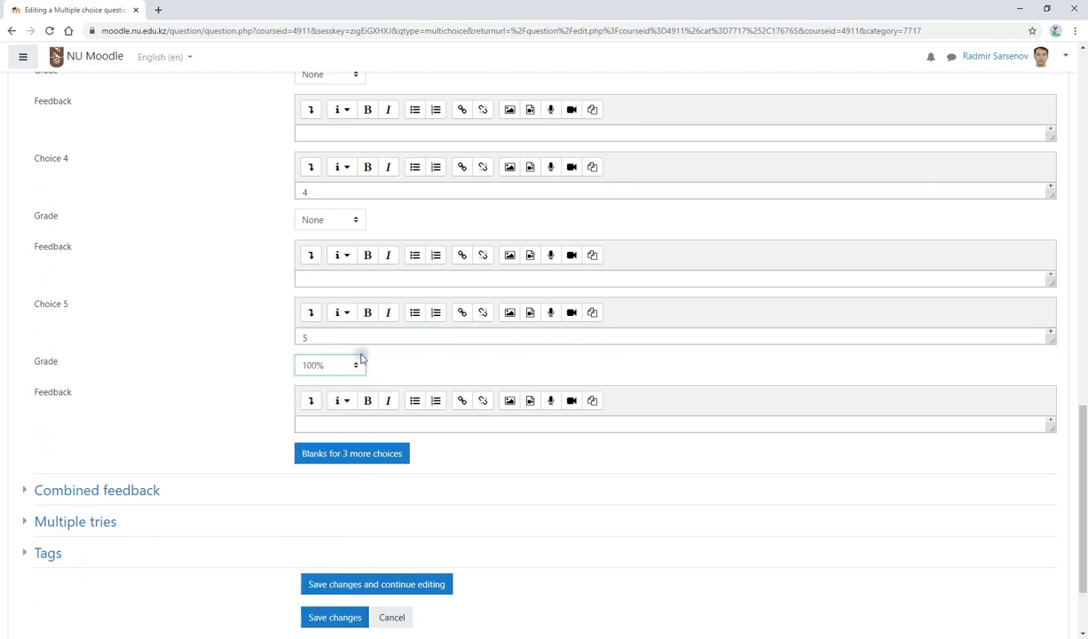
Set the grade of Choice 4 to -10%
click(337, 221)
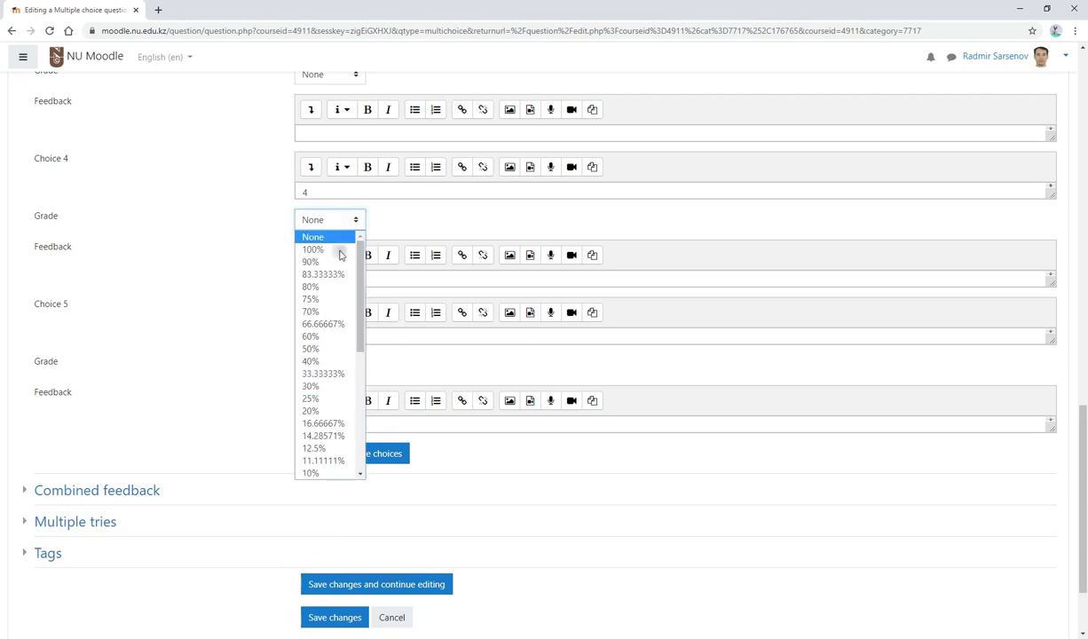
scroll(338, 351, down, 3)
scroll(338, 350, up, 5)
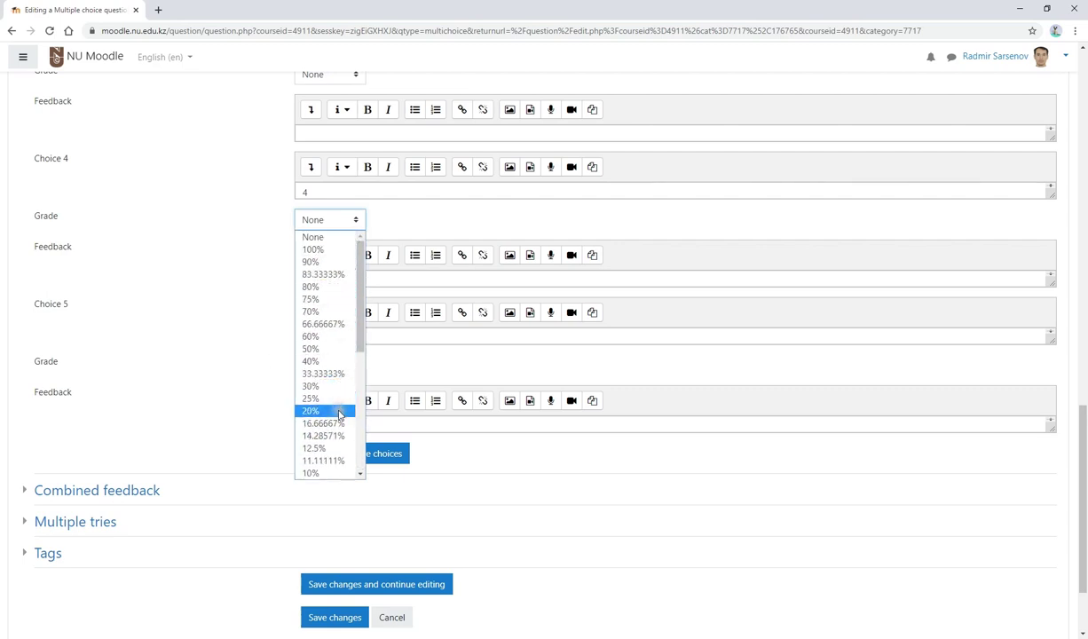
scroll(338, 404, down, 3)
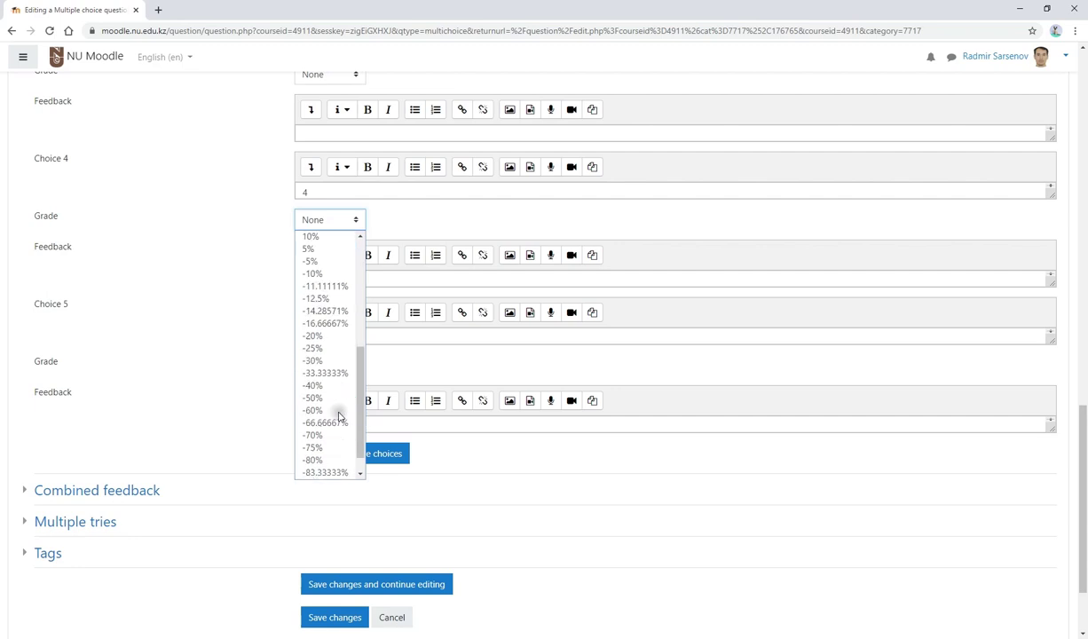
click(315, 274)
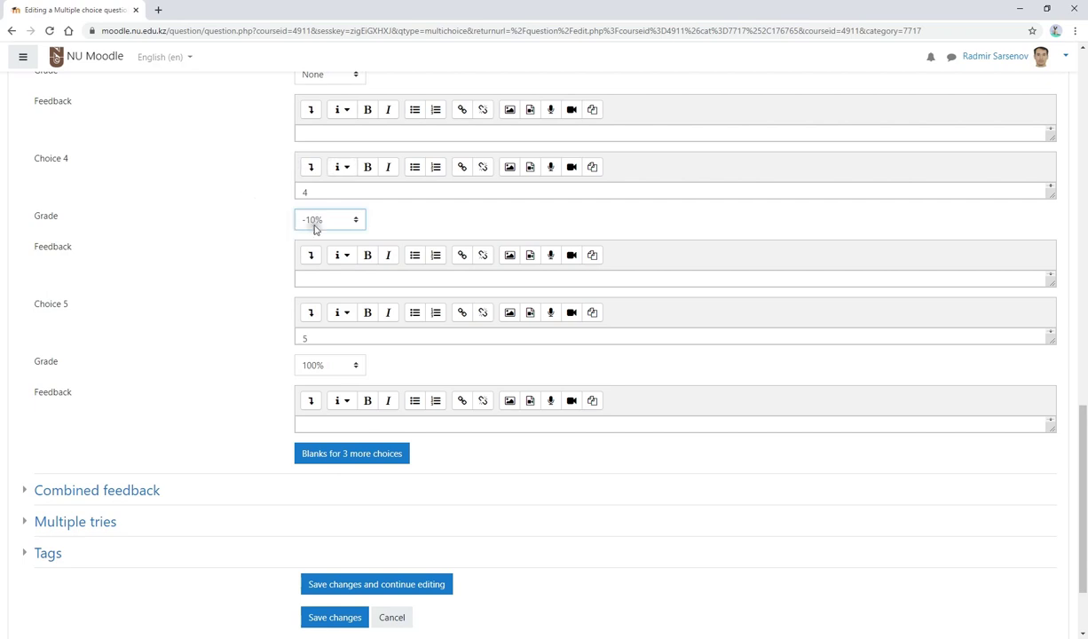
Set the grade of Choice 3 to 10%
scroll(382, 248, up, 1)
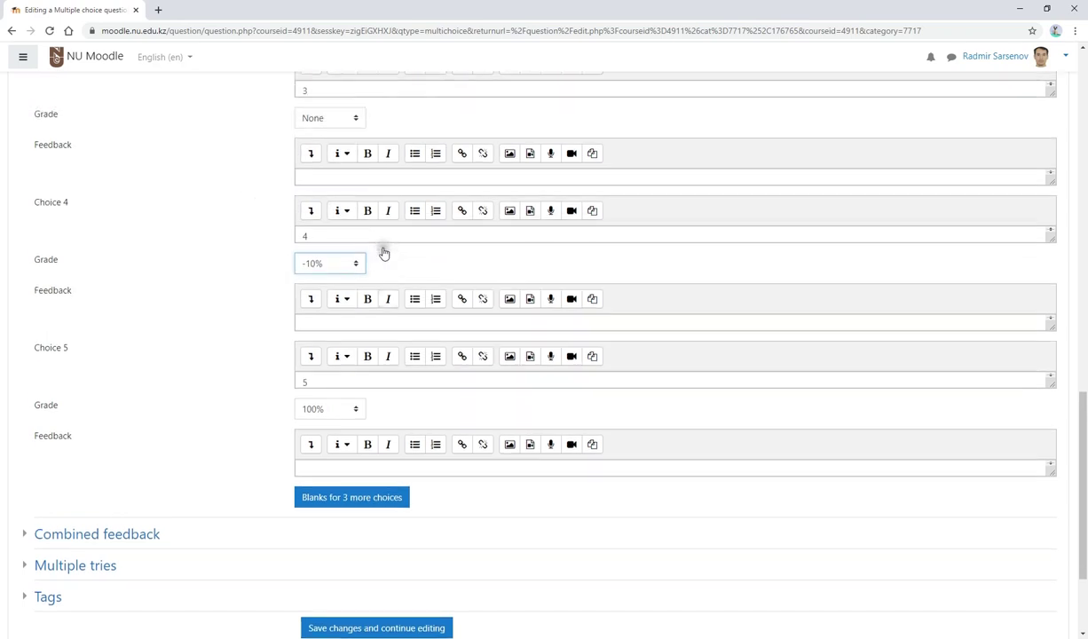
click(312, 135)
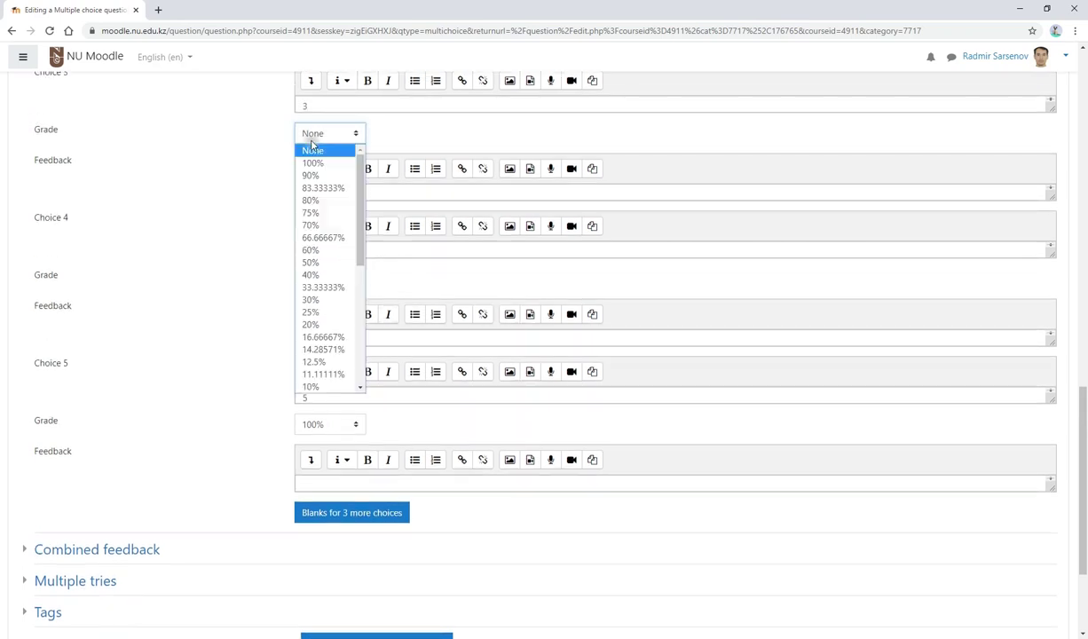
click(312, 387)
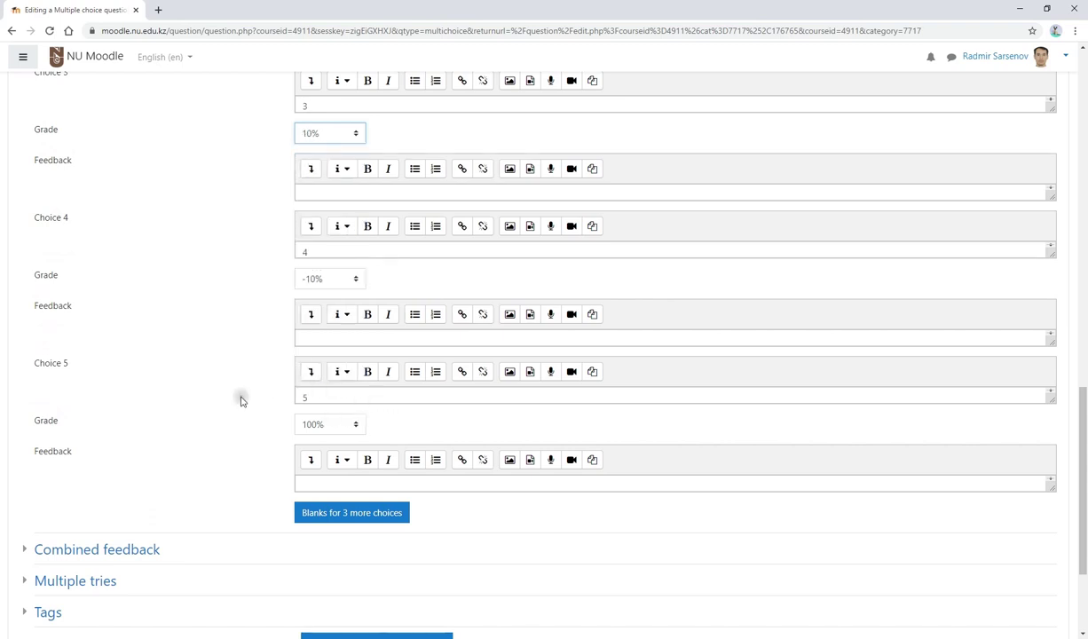
double_click(308, 397)
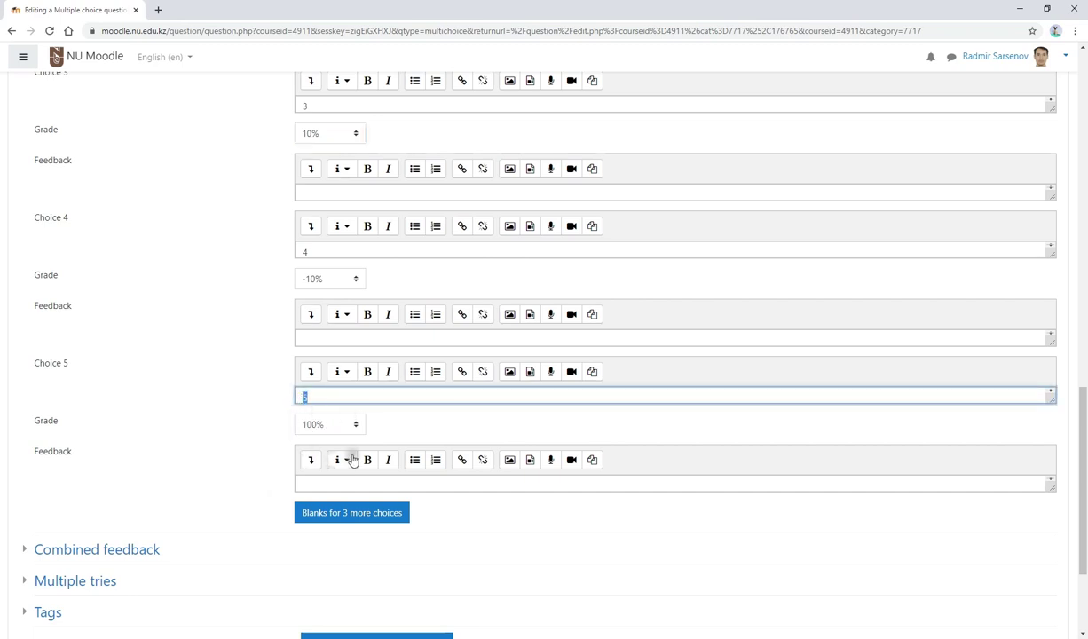
Choose the penalty for each incorrect try under Multiple tries and save the multiple choice question
scroll(363, 457, down, 2)
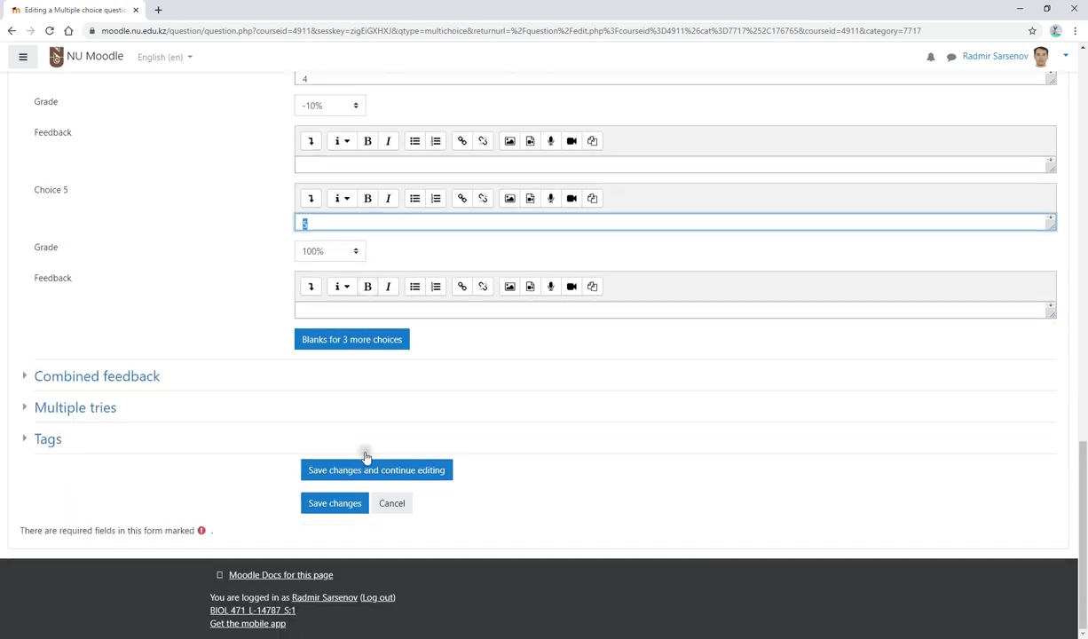
click(98, 408)
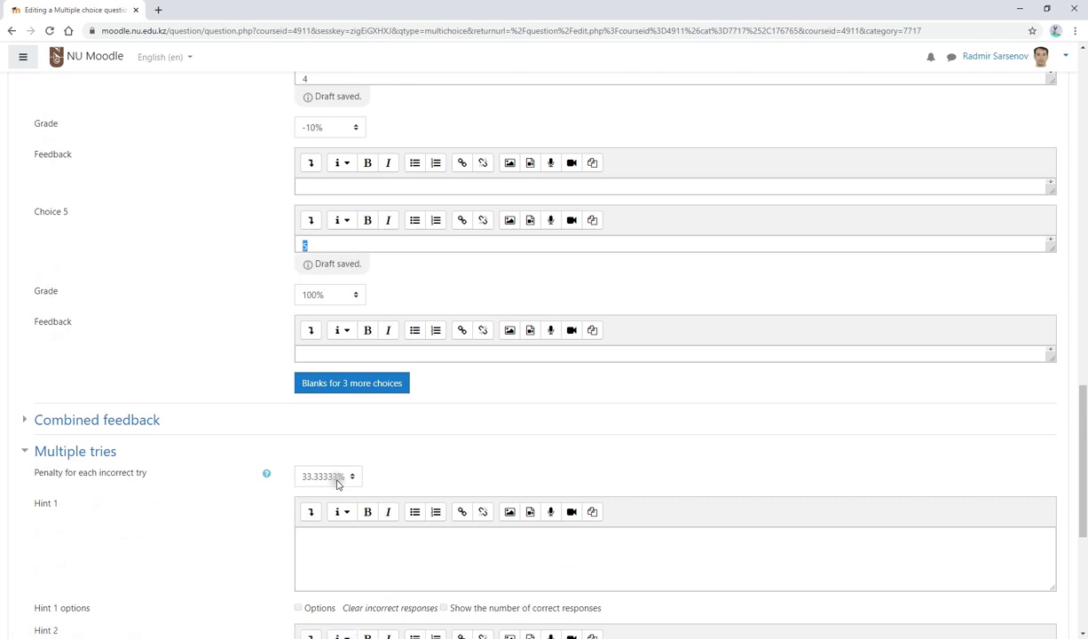
click(336, 484)
click(313, 568)
scroll(262, 300, down, 1)
scroll(262, 300, down, 3)
click(320, 504)
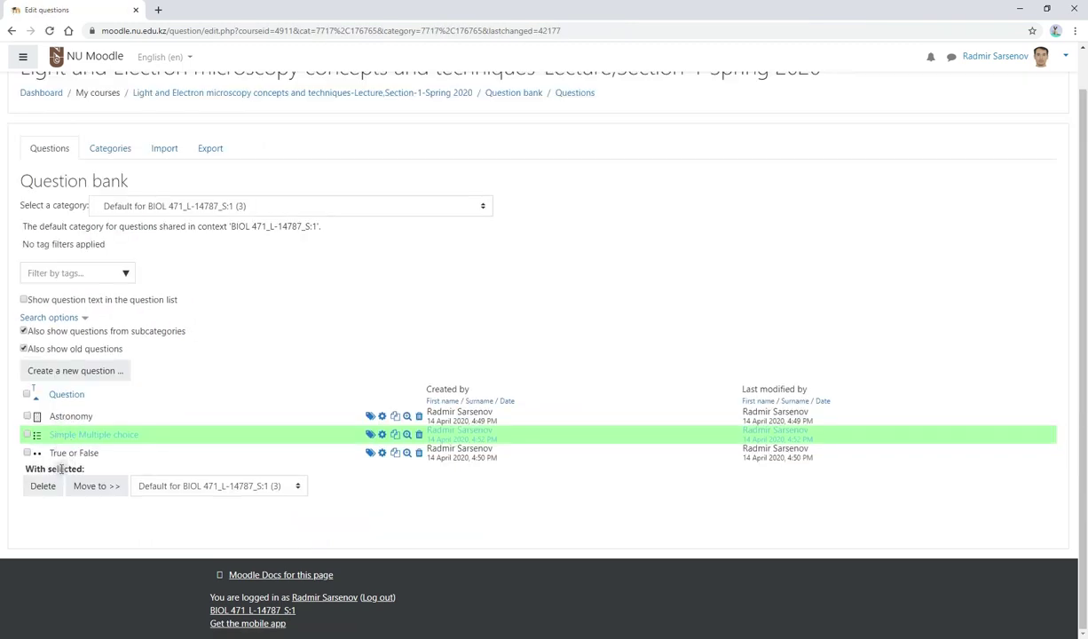
Start a new question of the Multiple choice type in the question bank
click(76, 373)
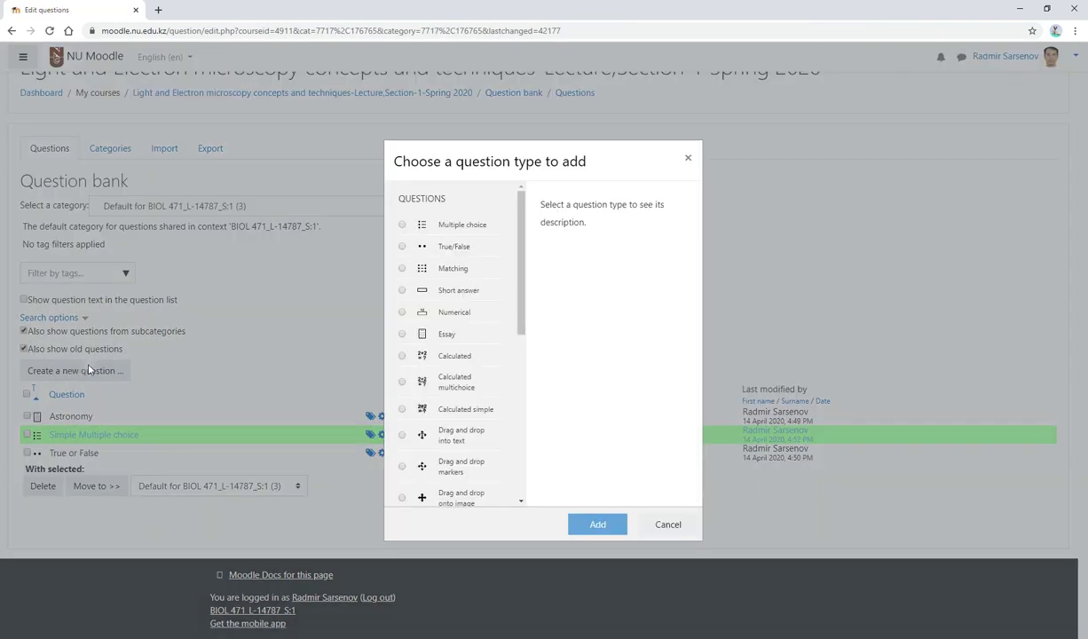
click(403, 227)
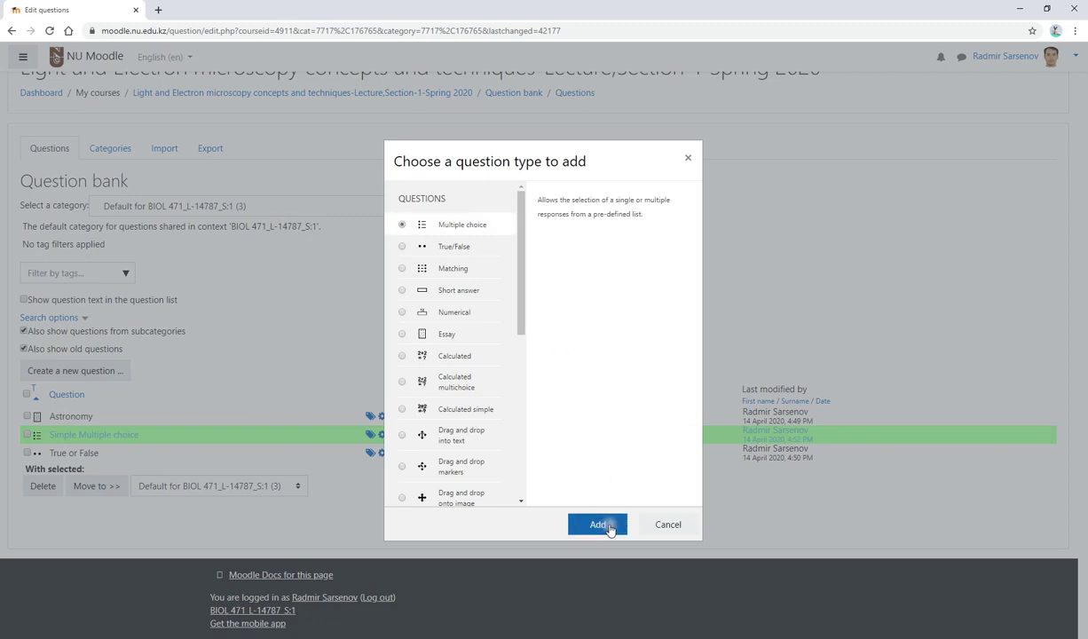
click(604, 523)
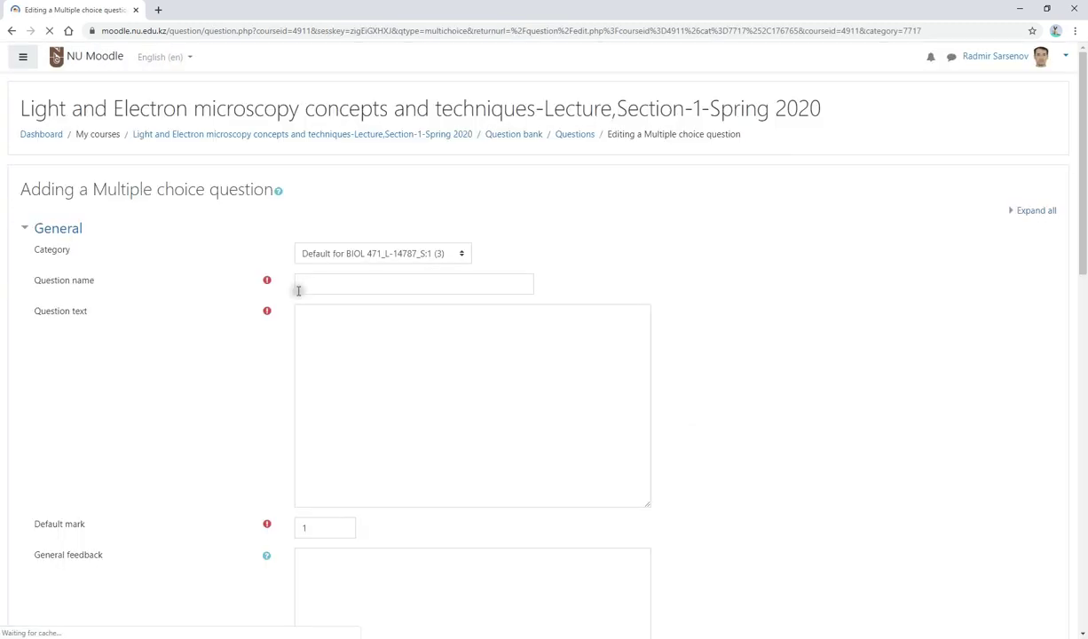
Name the question "Multiple correct choice"
click(316, 286)
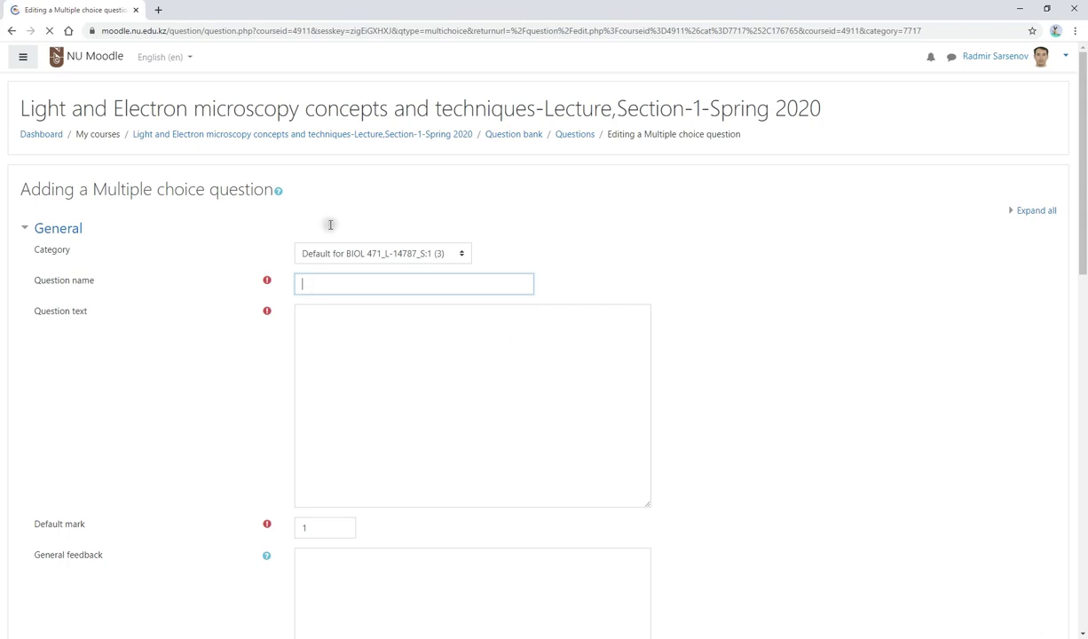
click(316, 286)
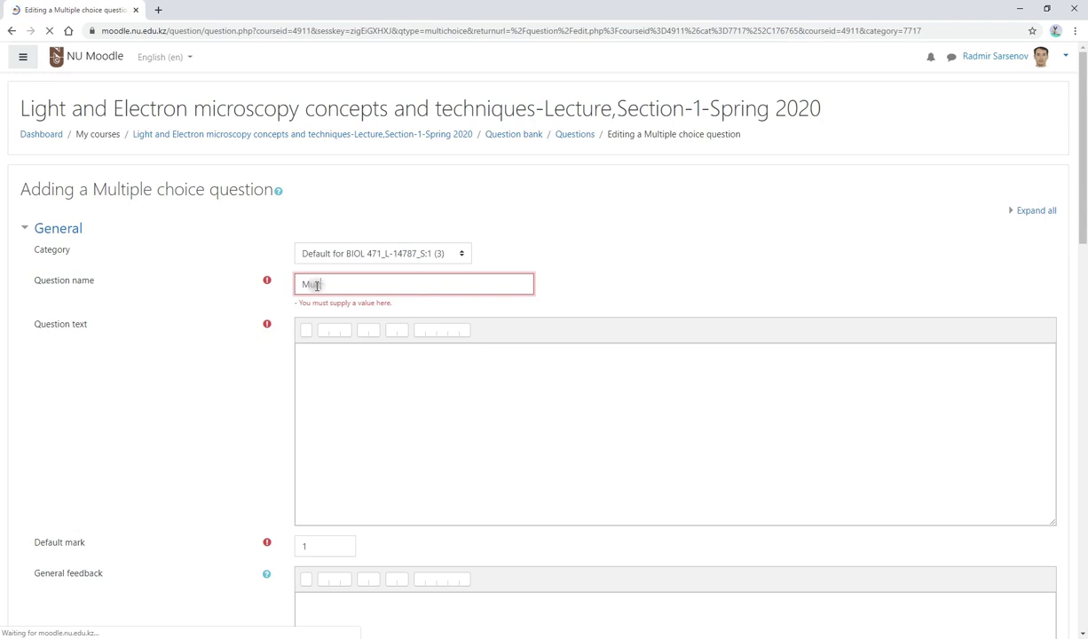
text(Multiple correct )
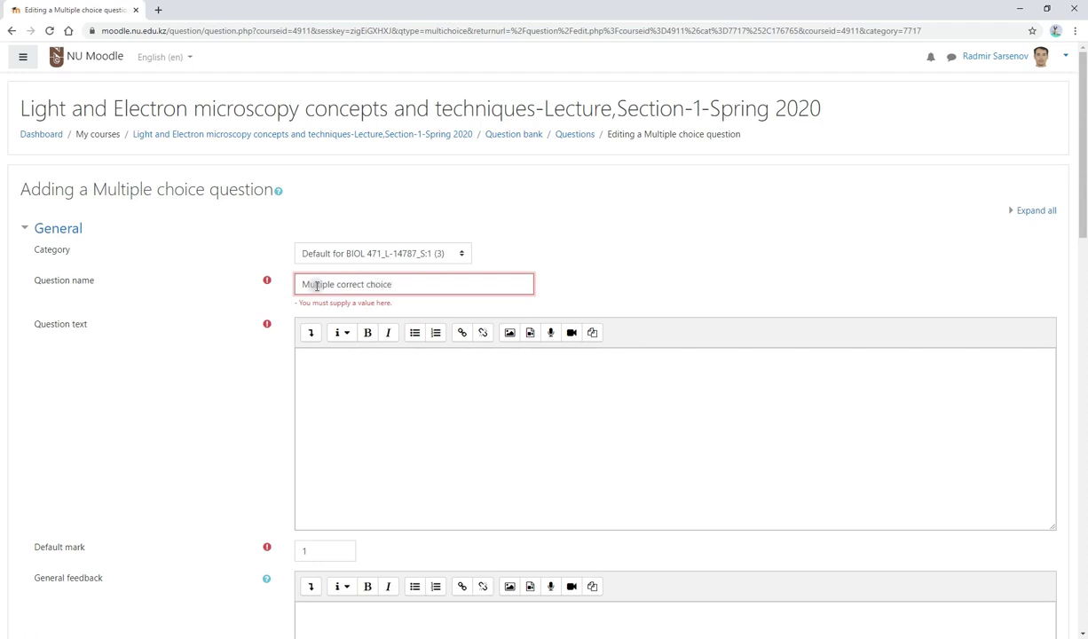
text(choice)
Enter the question text "Choose everything above 2" and set the default mark to 3
click(772, 448)
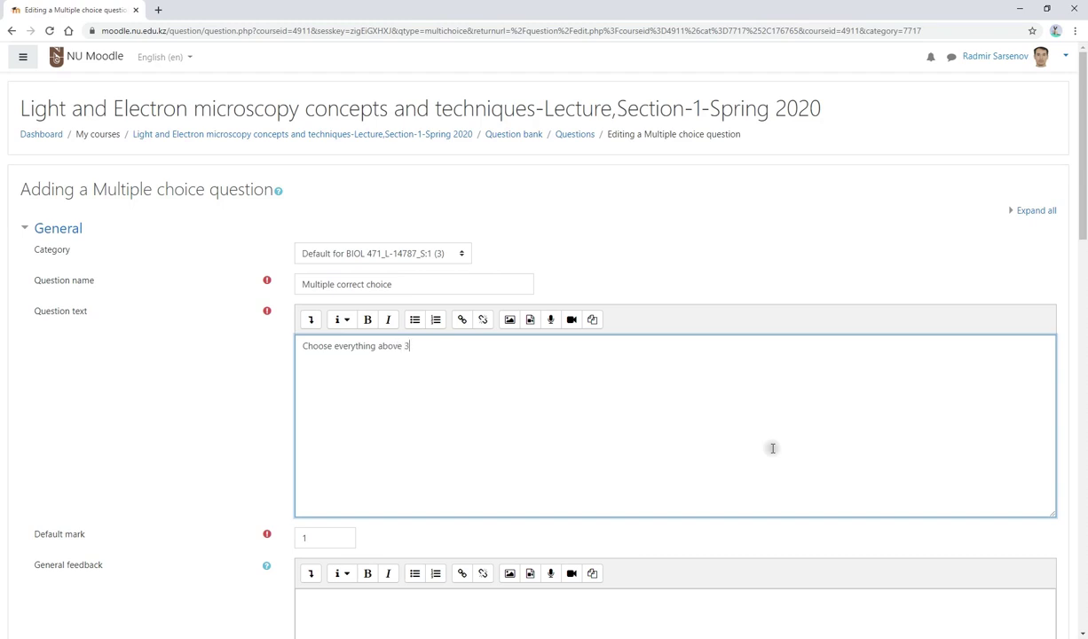
scroll(775, 448, down, 3)
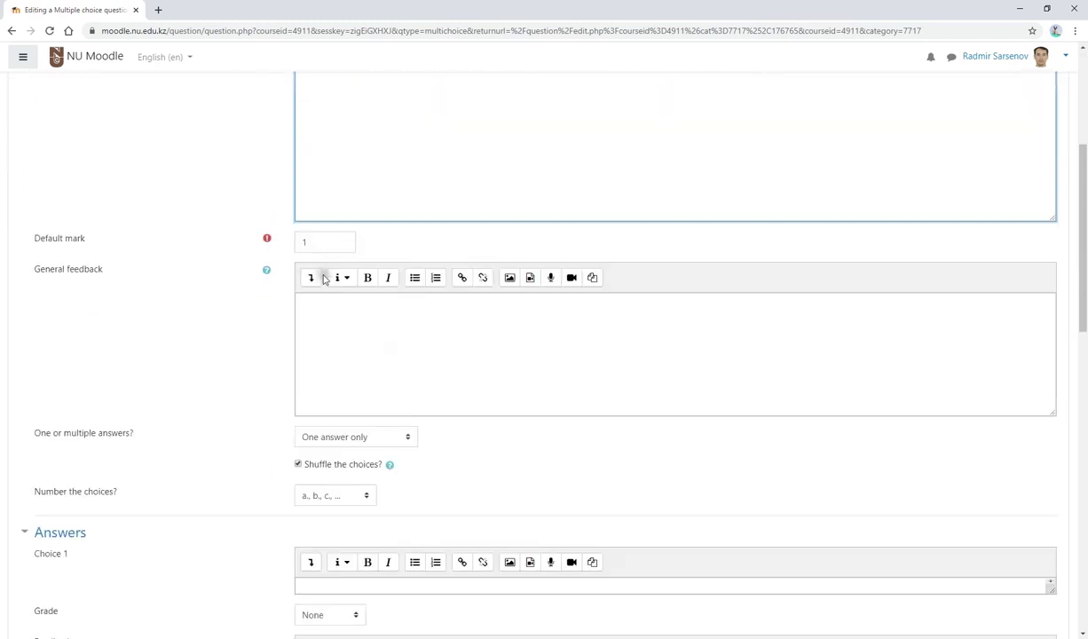
scroll(344, 245, up, 2)
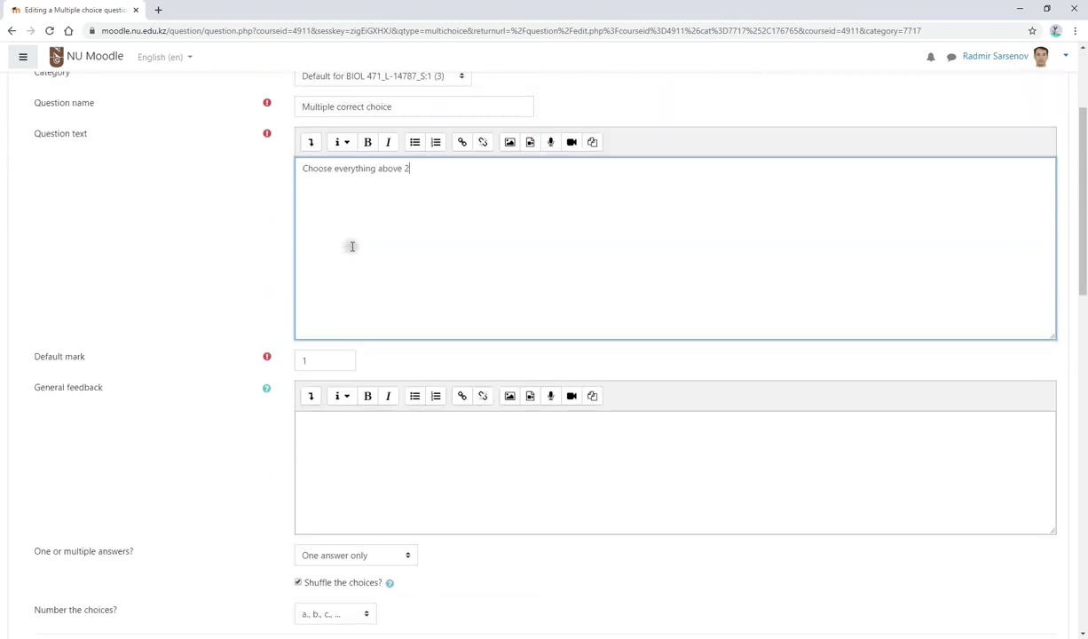
double_click(315, 357)
text(3)
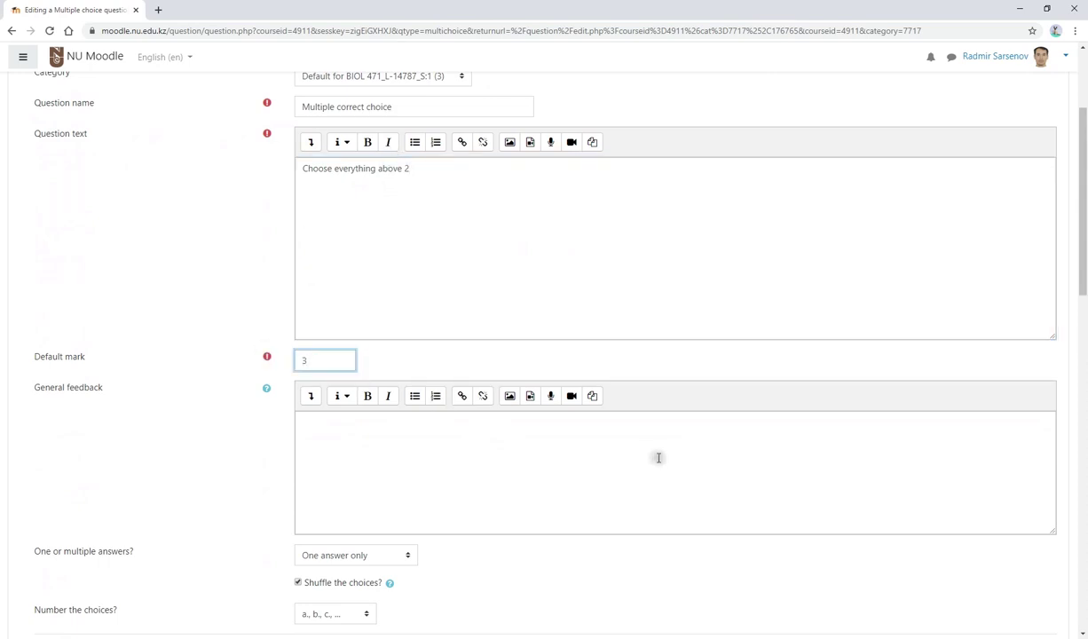
Set the question to "Multiple answers allowed" and leave the general feedback empty
click(352, 447)
scroll(353, 447, down, 3)
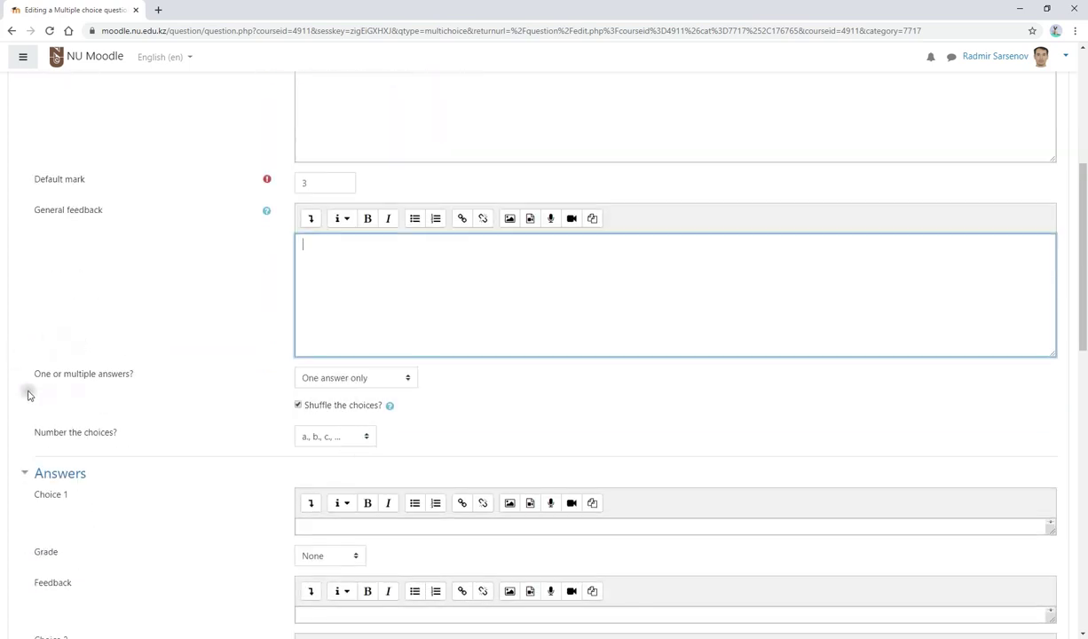
click(380, 379)
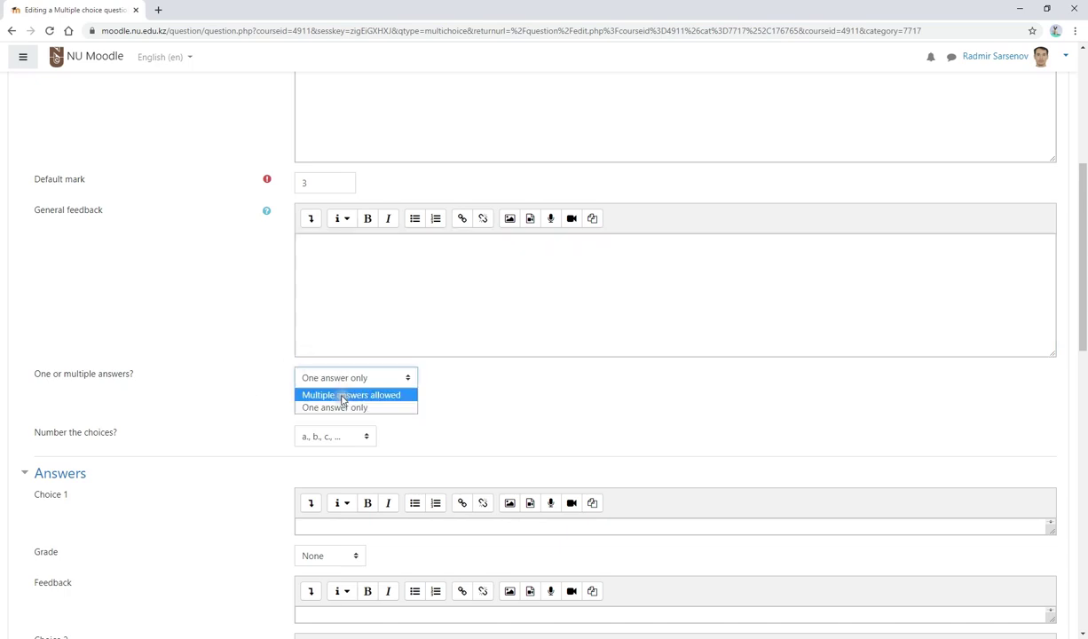
click(343, 396)
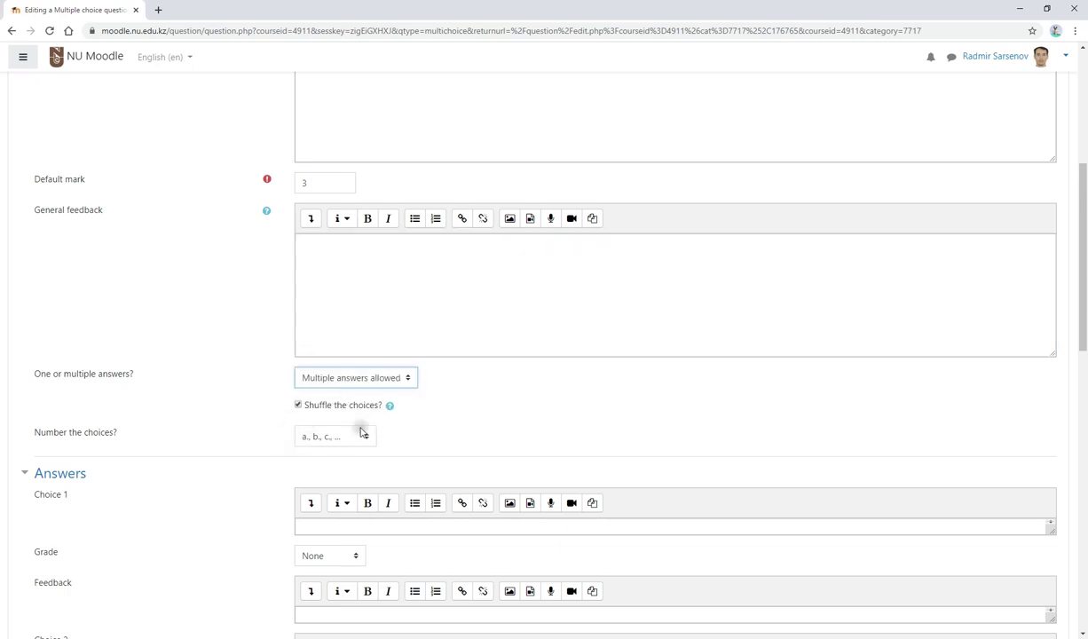
Enter 1 as the answer for Choice 1 and 2 as the answer for Choice 2
scroll(303, 440, down, 3)
click(296, 350)
text(1)
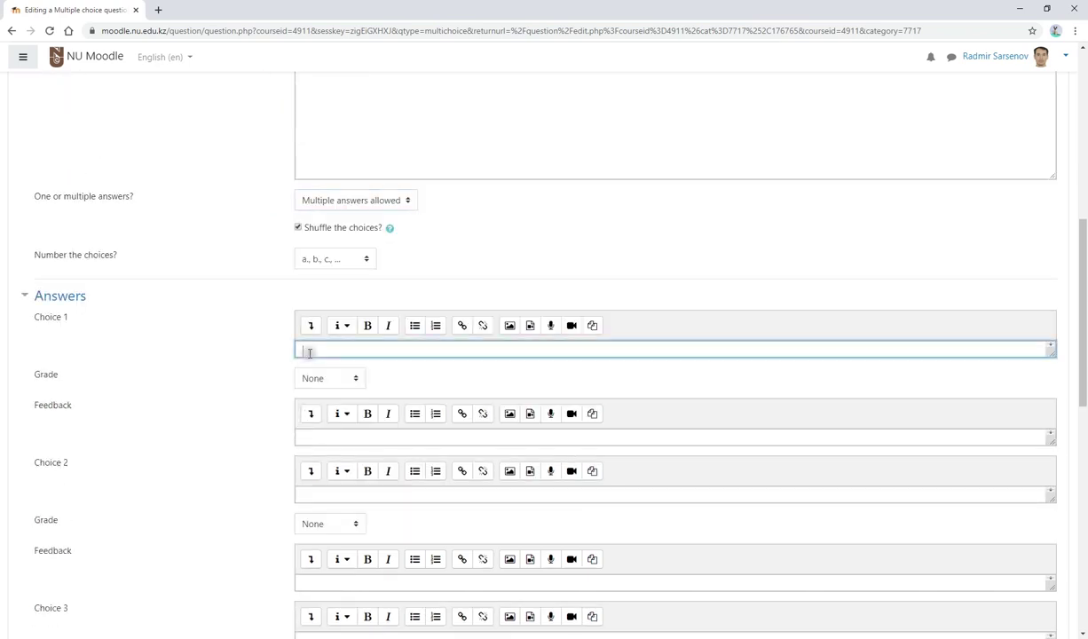
click(315, 491)
text(2)
scroll(355, 506, down, 4)
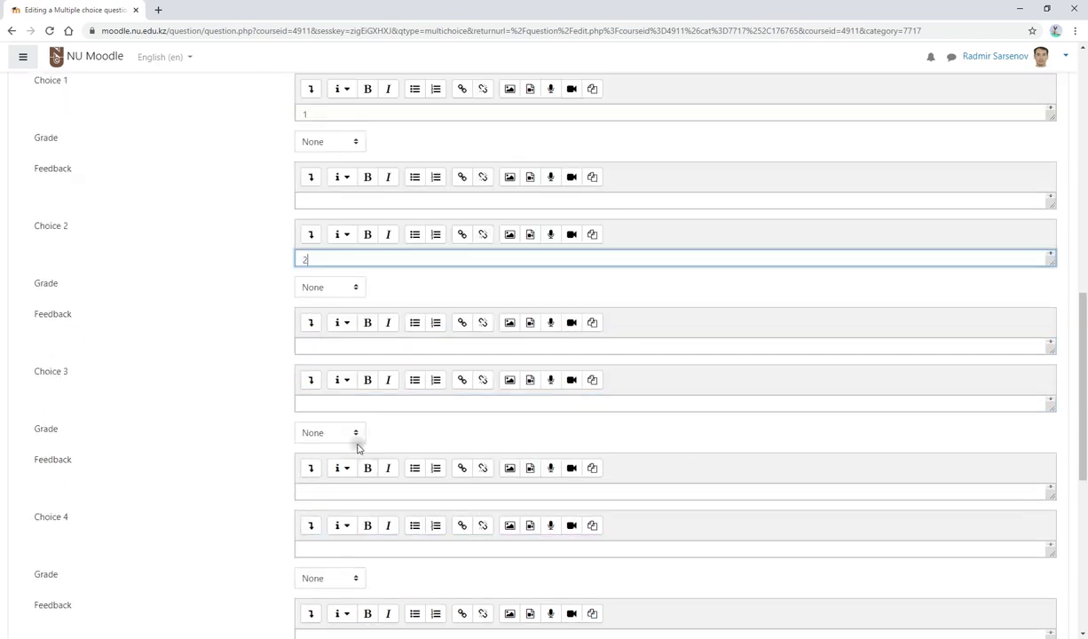
click(306, 346)
text(3)
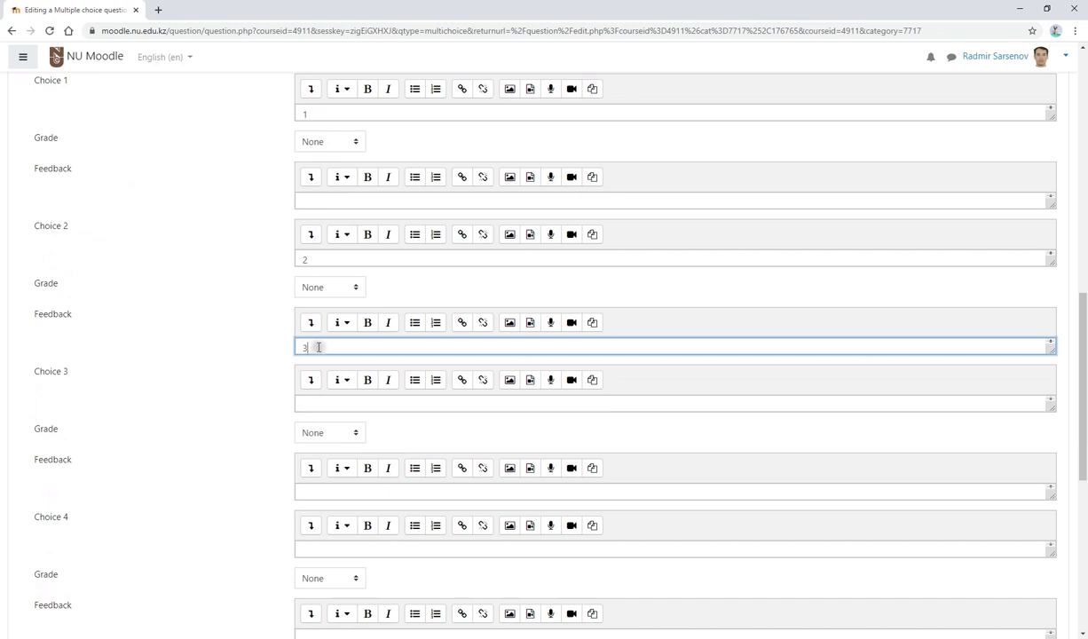
drag(314, 347, 276, 347)
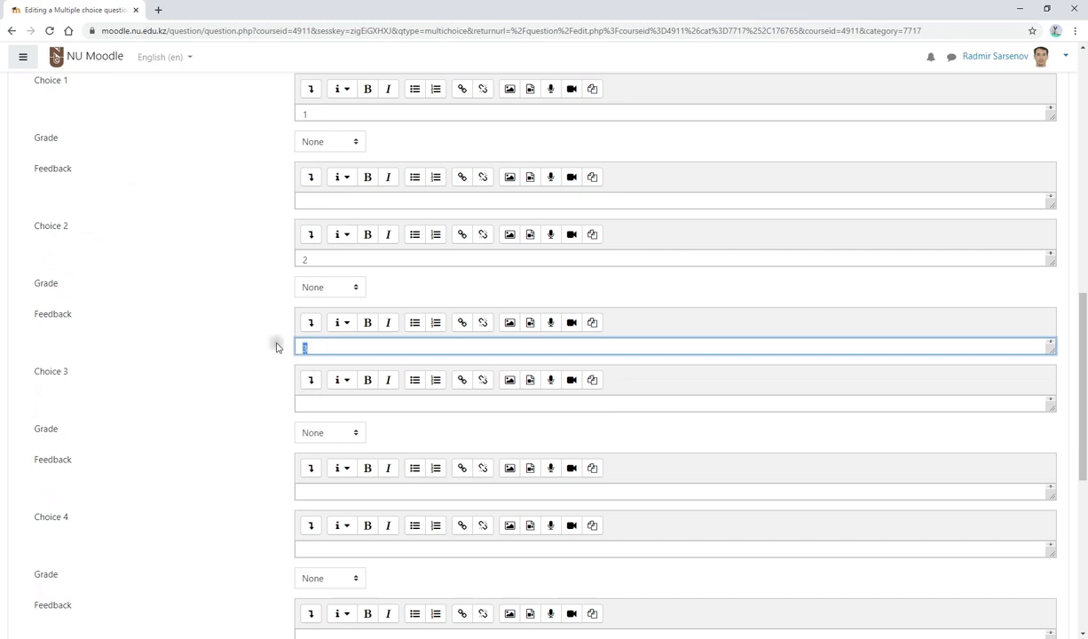
Enter 3, 4 and 5 as the answers for Choices 3, 4 and 5
click(306, 404)
text(3)
click(313, 547)
text(4)
scroll(352, 495, down, 4)
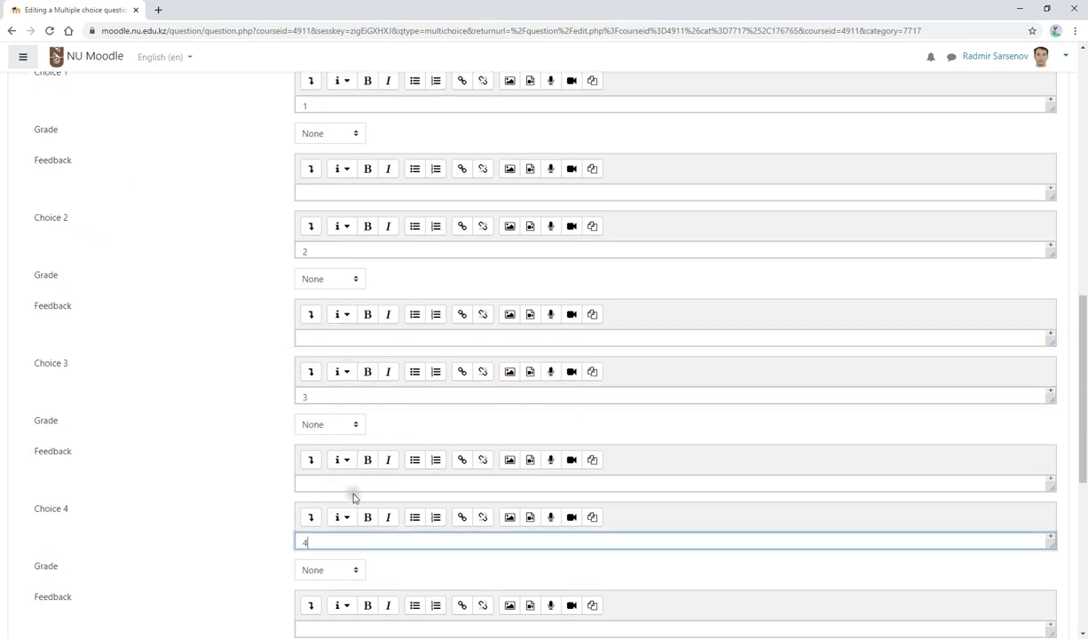
click(323, 399)
text(5)
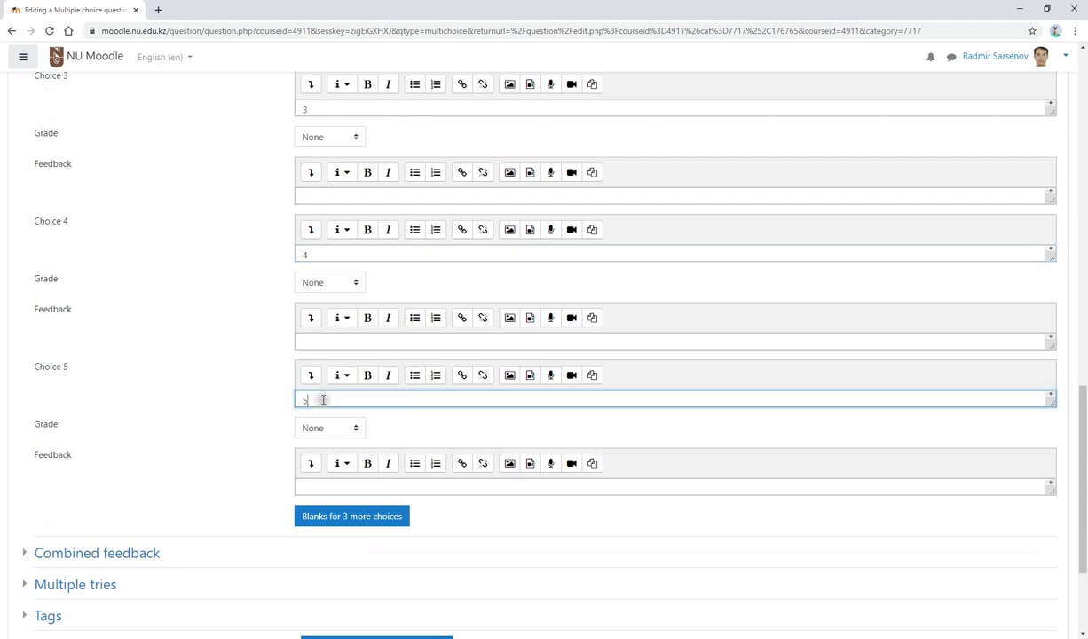
Set the grades of Choices 5, 4 and 3 to 33.33333% each
click(343, 427)
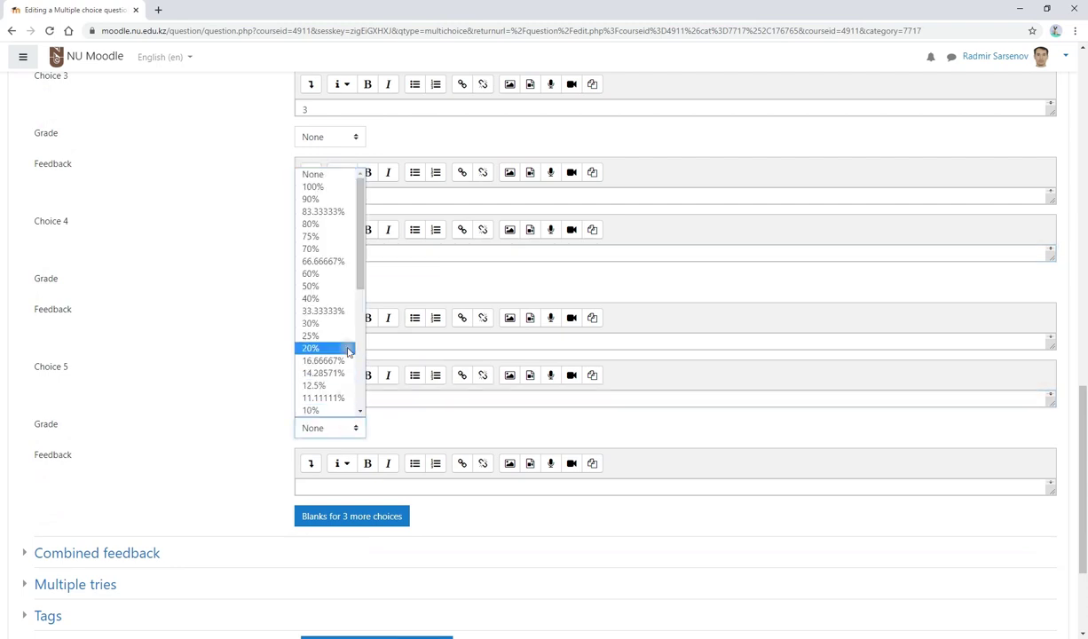
click(341, 318)
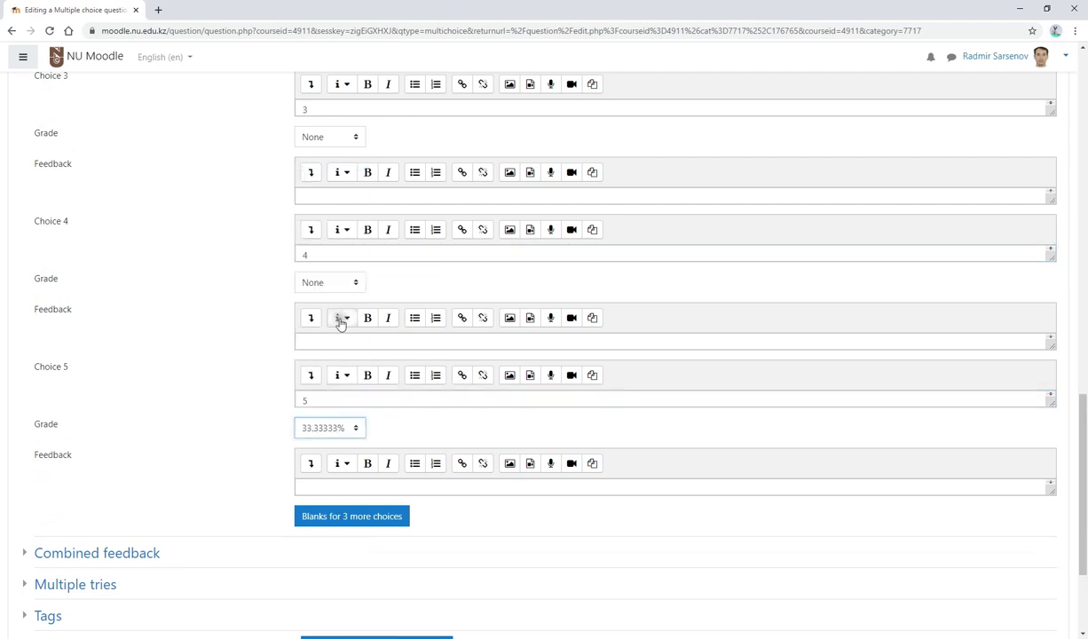
click(334, 335)
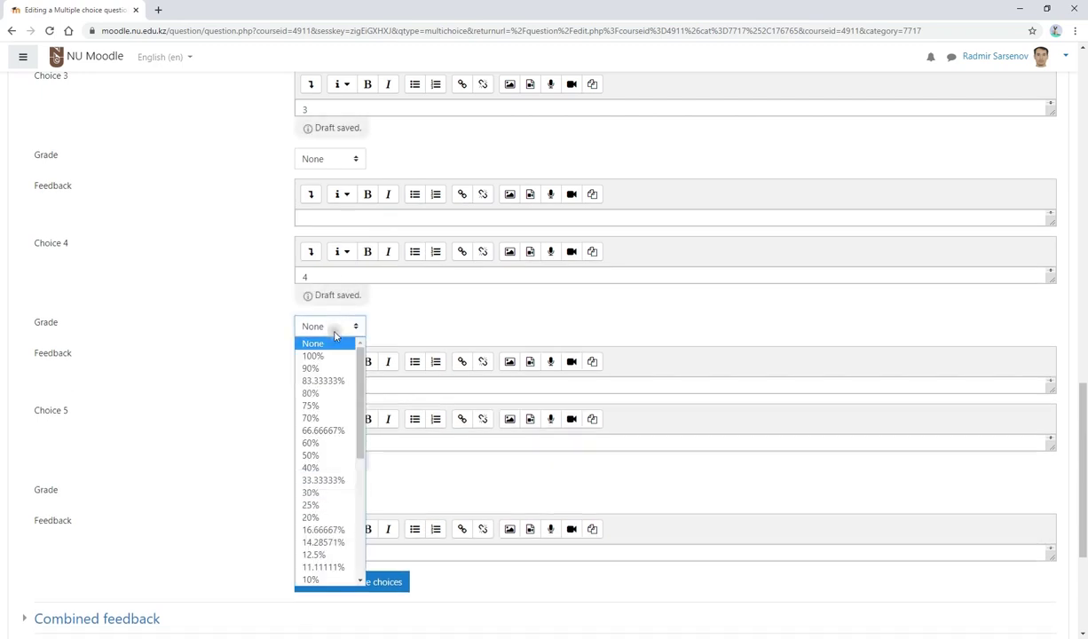
click(324, 479)
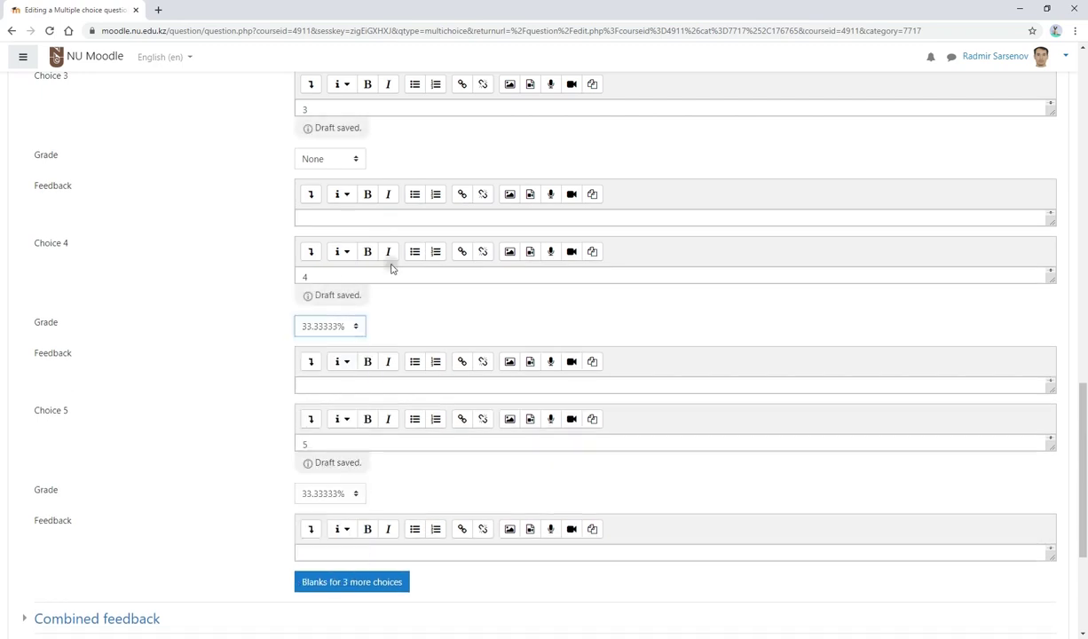
click(336, 158)
click(333, 318)
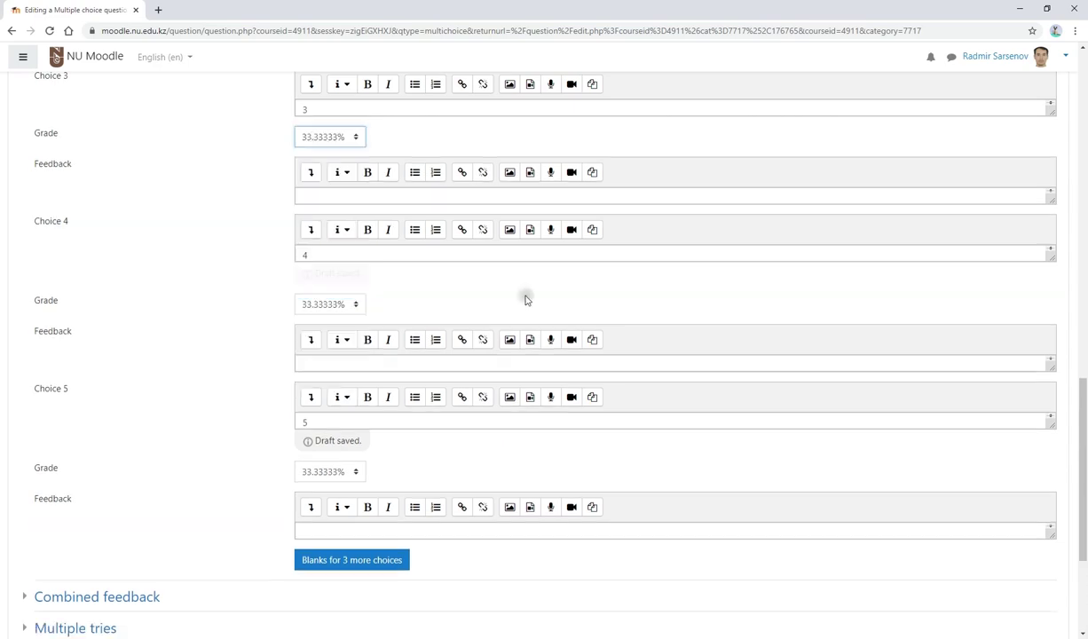
Set the penalty for each incorrect try to 0% under Multiple tries and save the question
scroll(528, 295, up, 8)
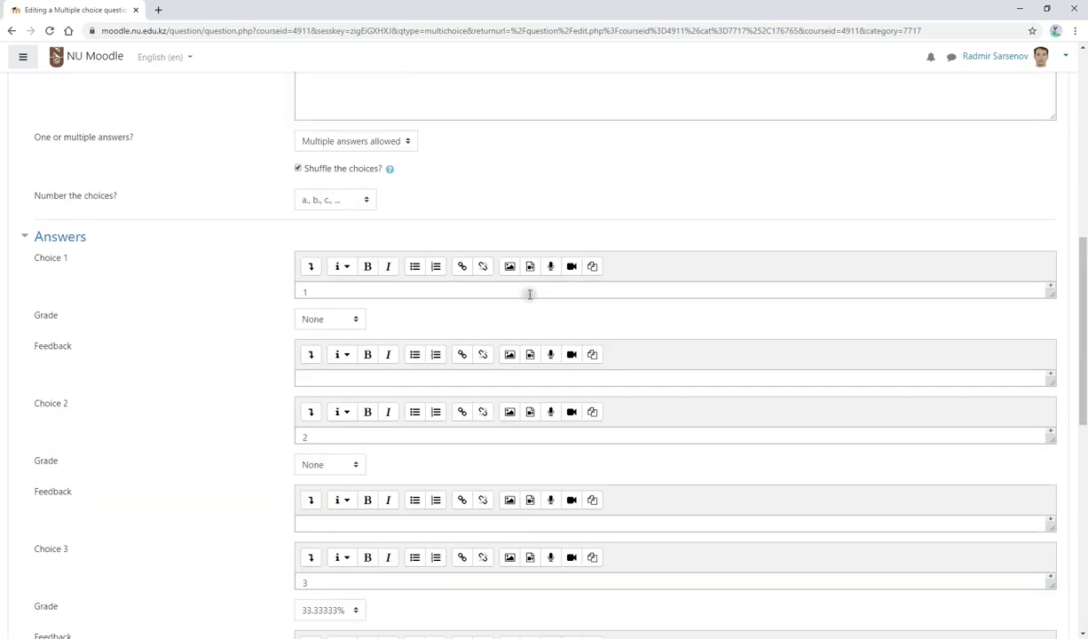
scroll(530, 293, down, 7)
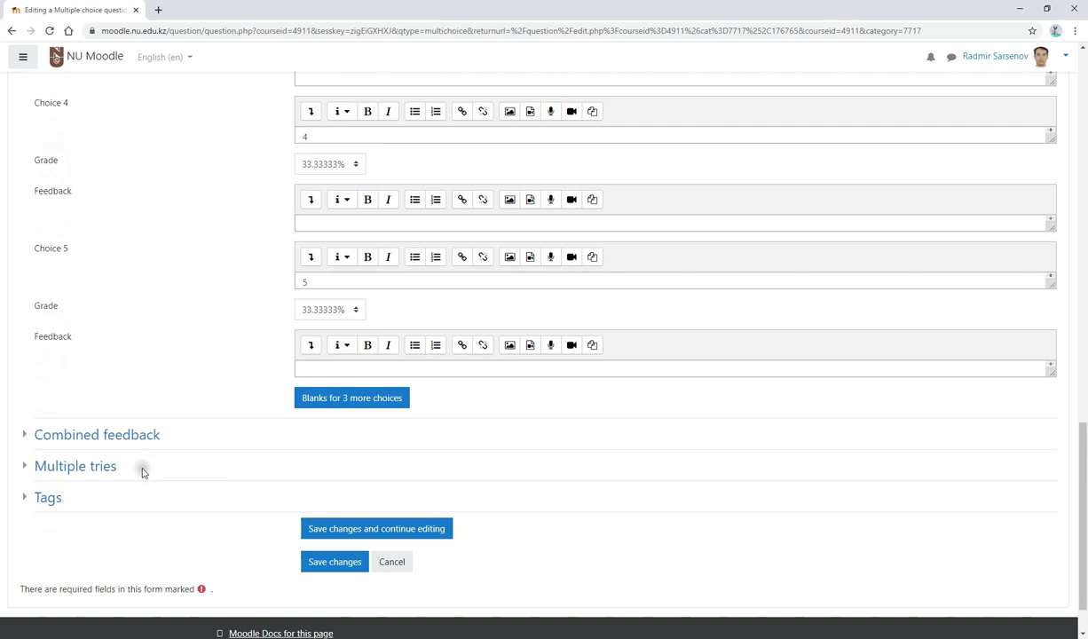
click(95, 468)
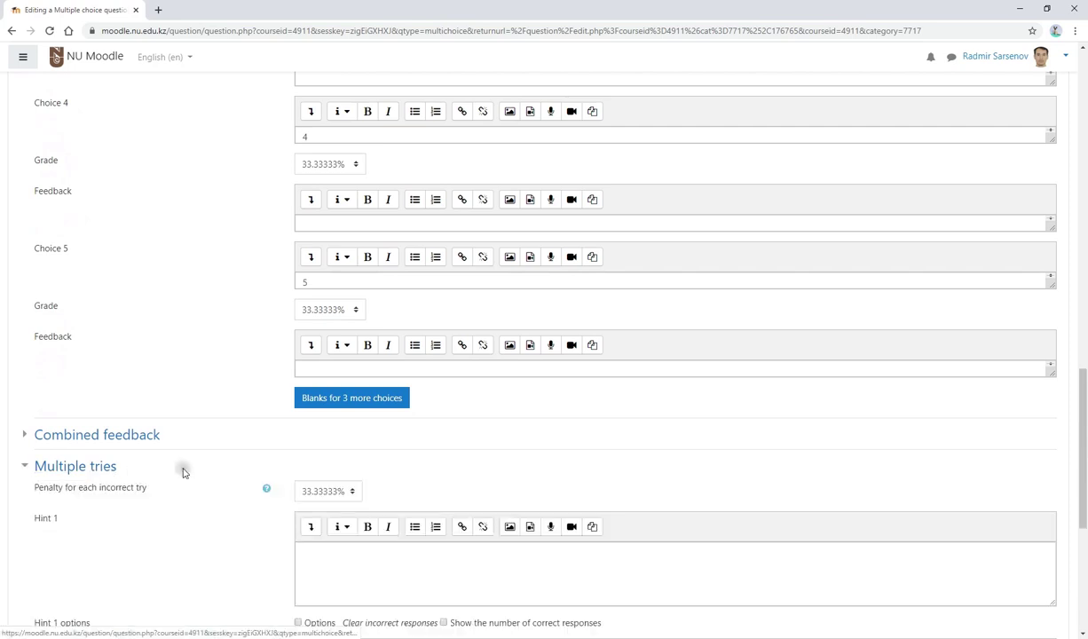
click(305, 491)
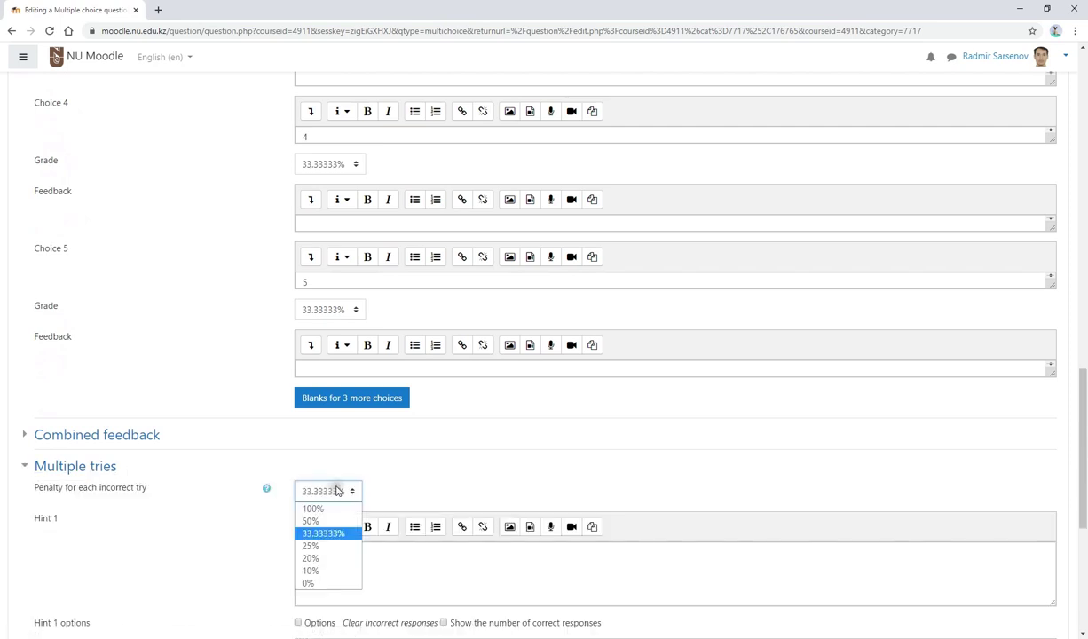
click(311, 583)
scroll(522, 425, down, 4)
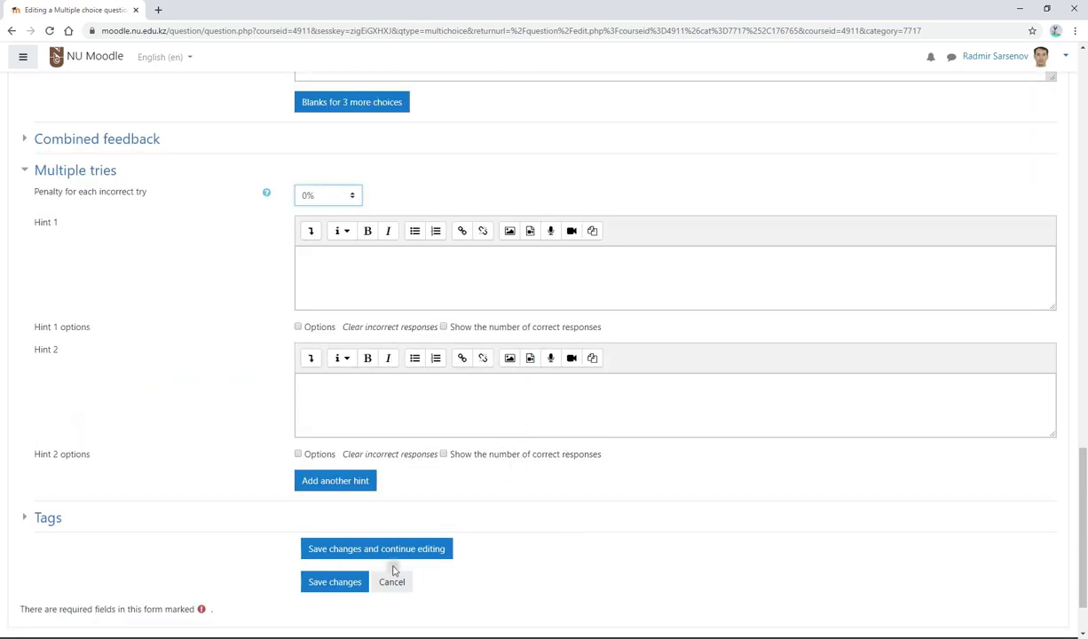
click(325, 585)
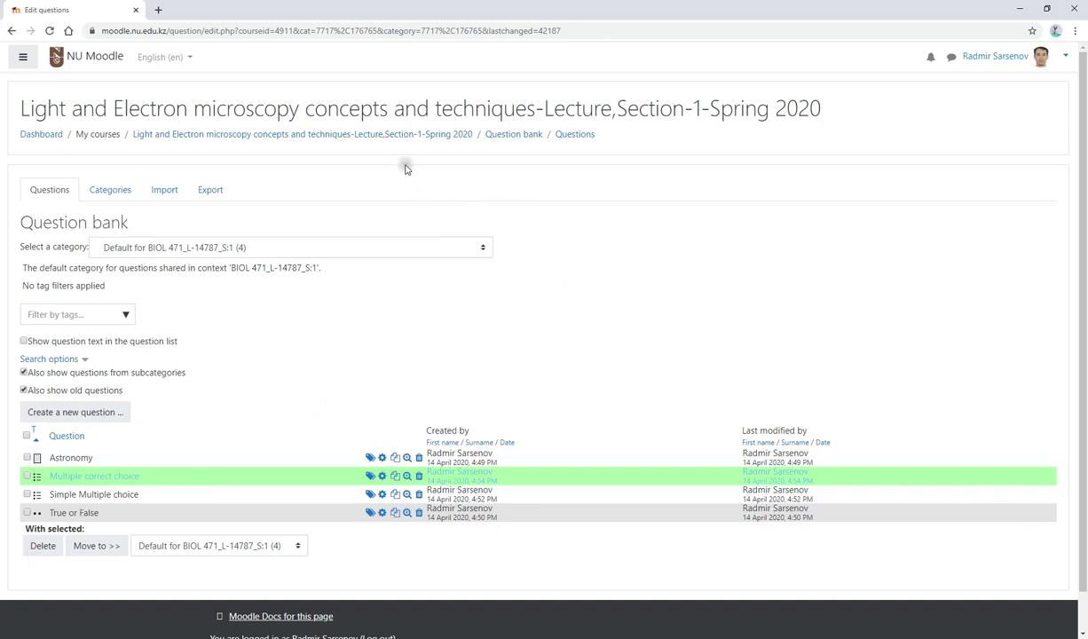
Return to the Light and Electron microscopy course page and turn editing on
click(381, 134)
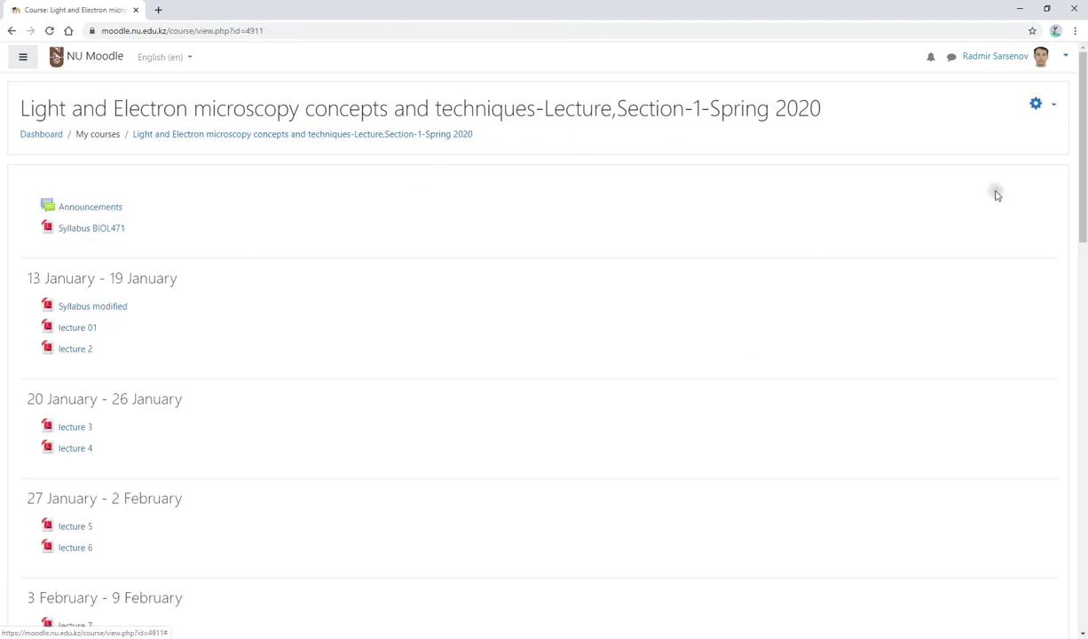
click(1054, 105)
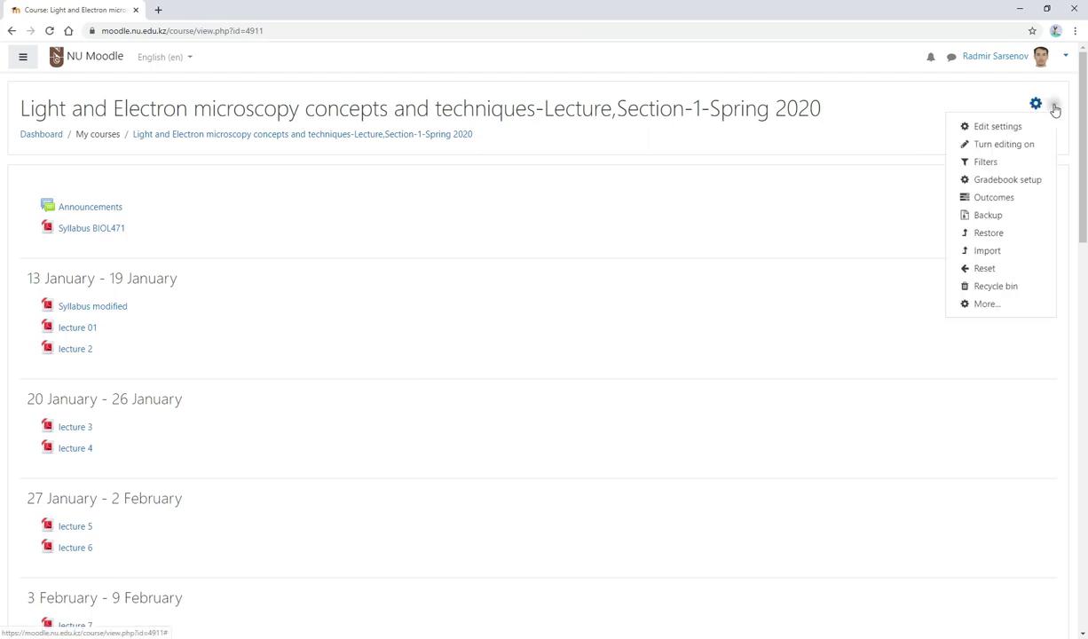
click(1019, 143)
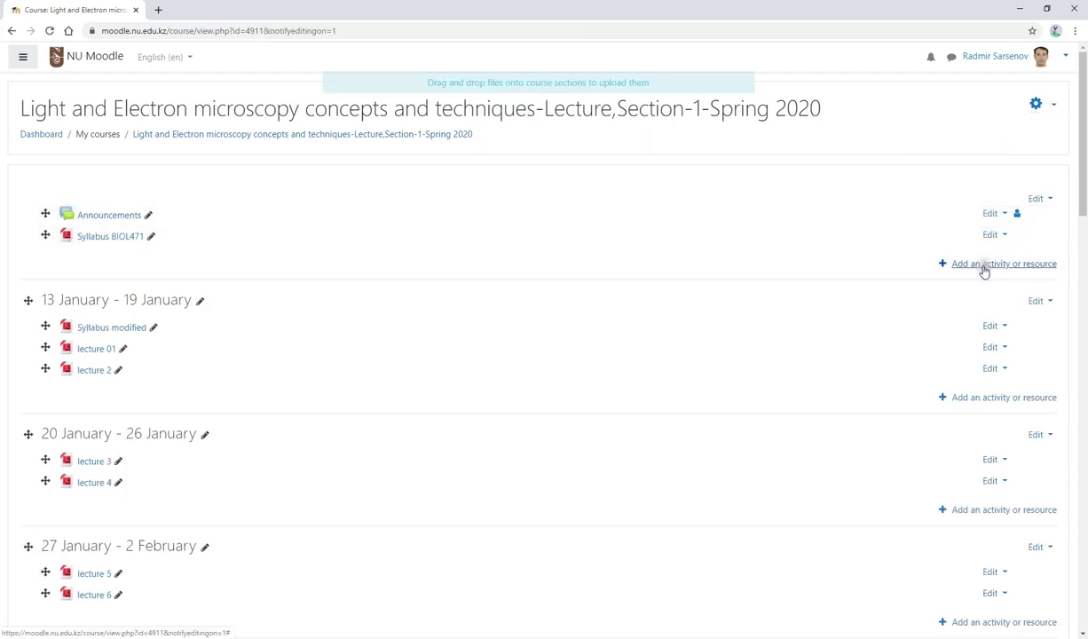
Add a Quiz activity to the course's first section and name it Mock Quiz
click(983, 264)
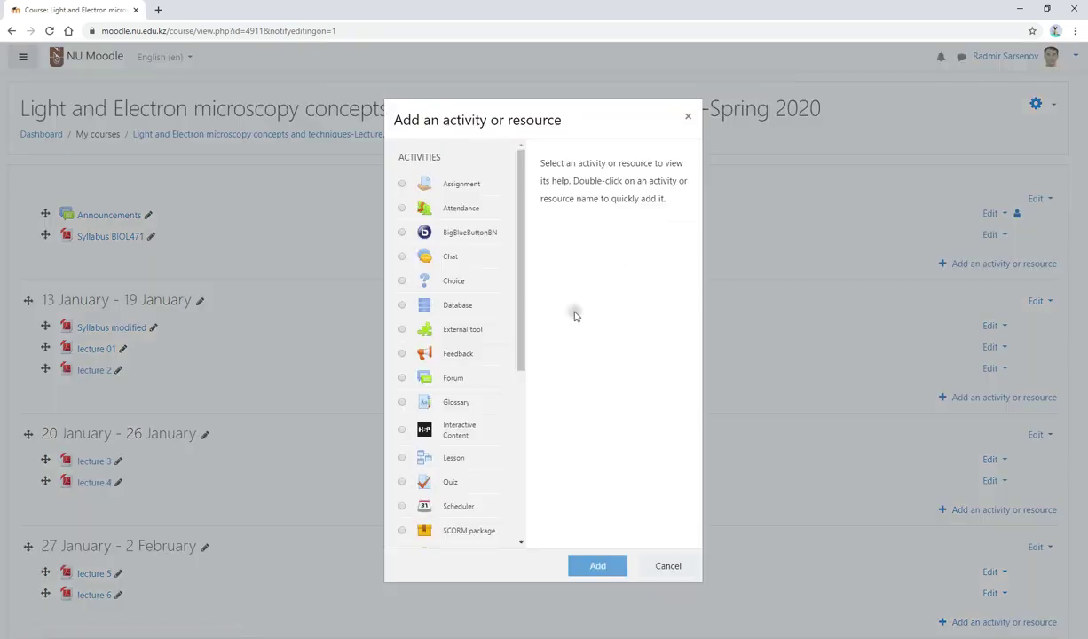
click(402, 481)
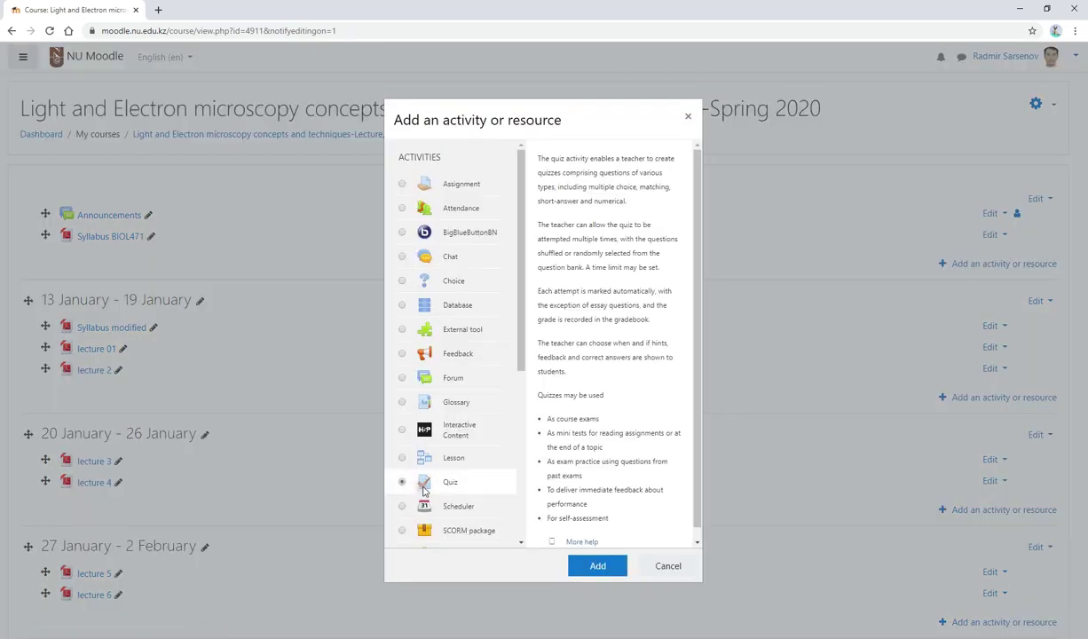
click(600, 566)
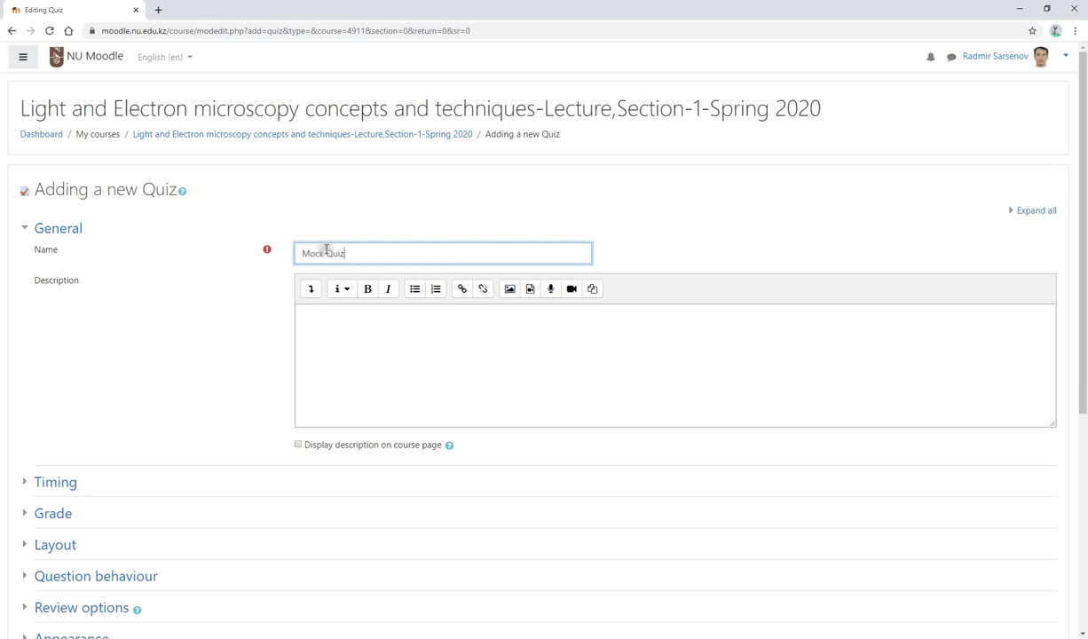
Write the description 'Mock Quiz' with a bold note that 'Next' submits the answer without review or editing, and display it on the course page
click(338, 336)
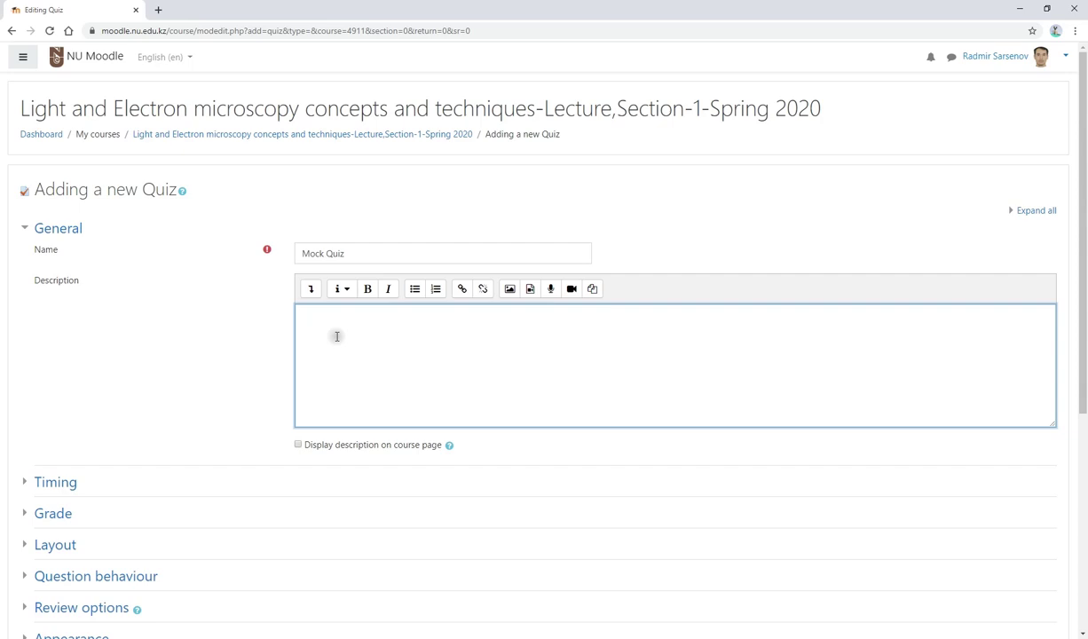
key(Return)
key(Return)
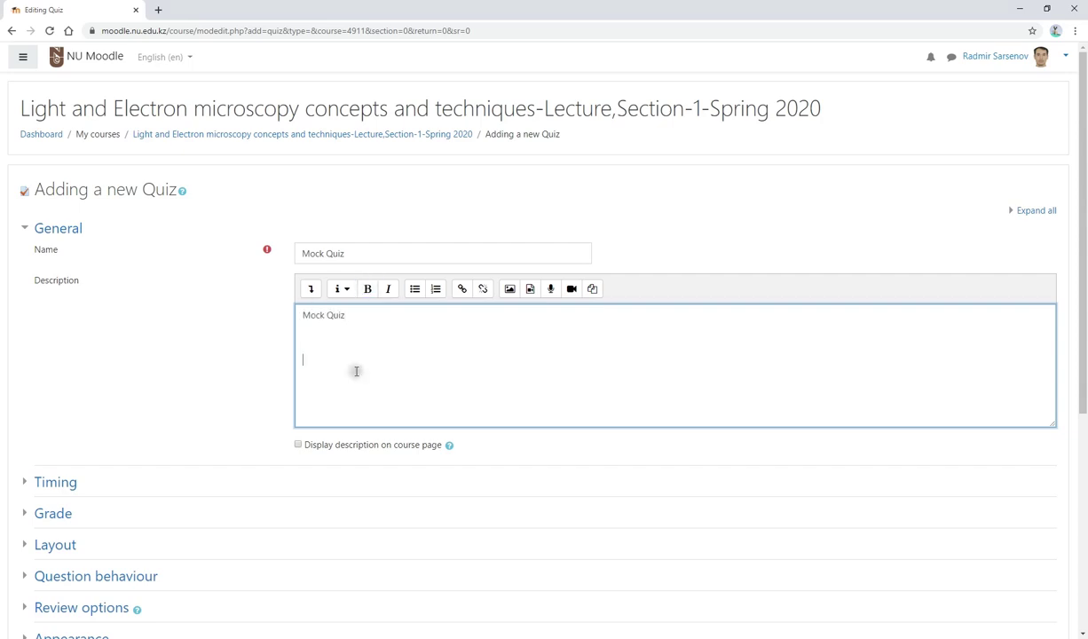
key(ctrl+b)
text(PLEASE NOTE! If you press on the 'Next' button you will submit the answe)
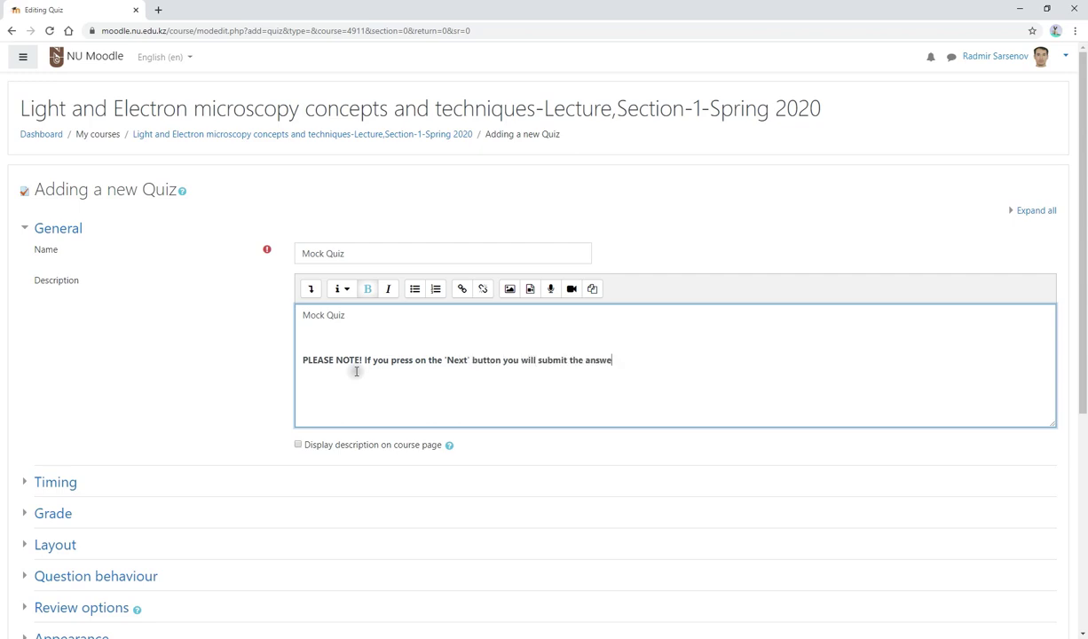
text(, you won't be )
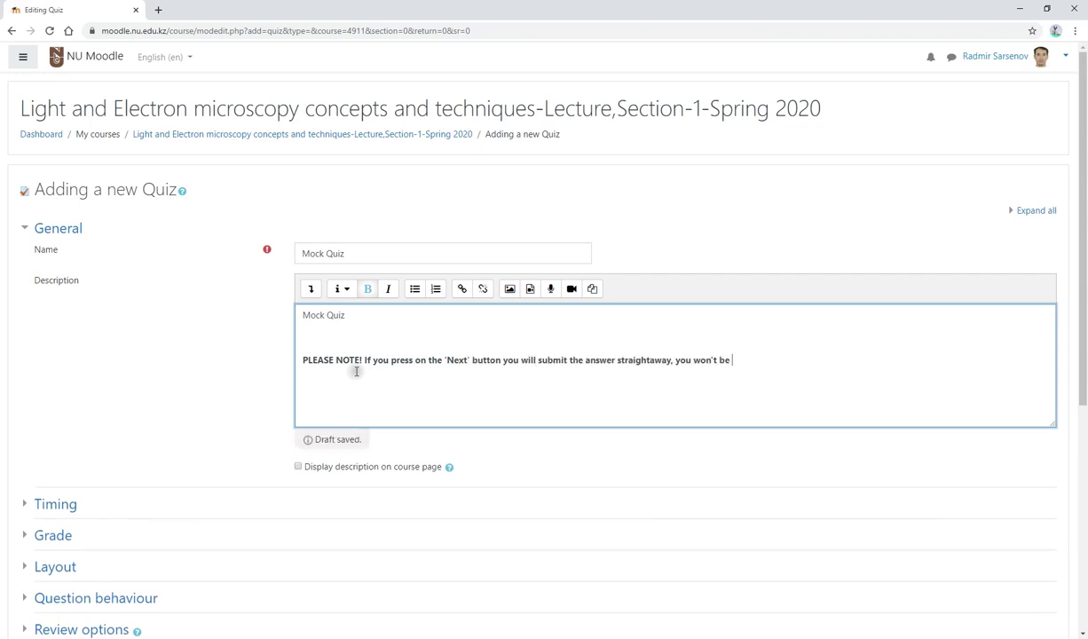
text(able to review or edit the answer. 'Next' means 'Submit)
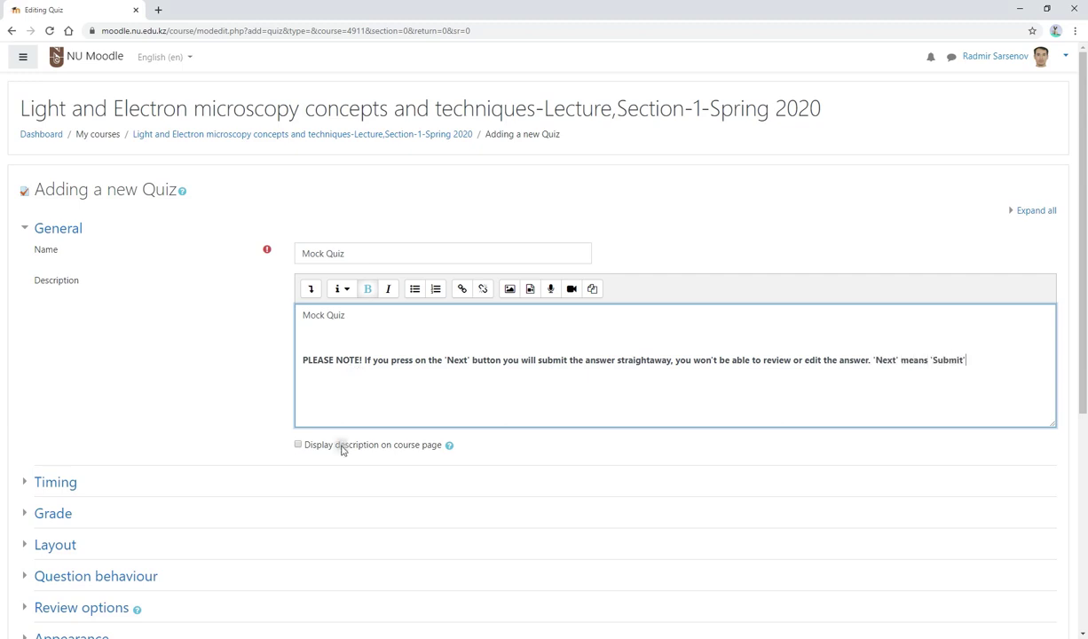
scroll(341, 390, down, 2)
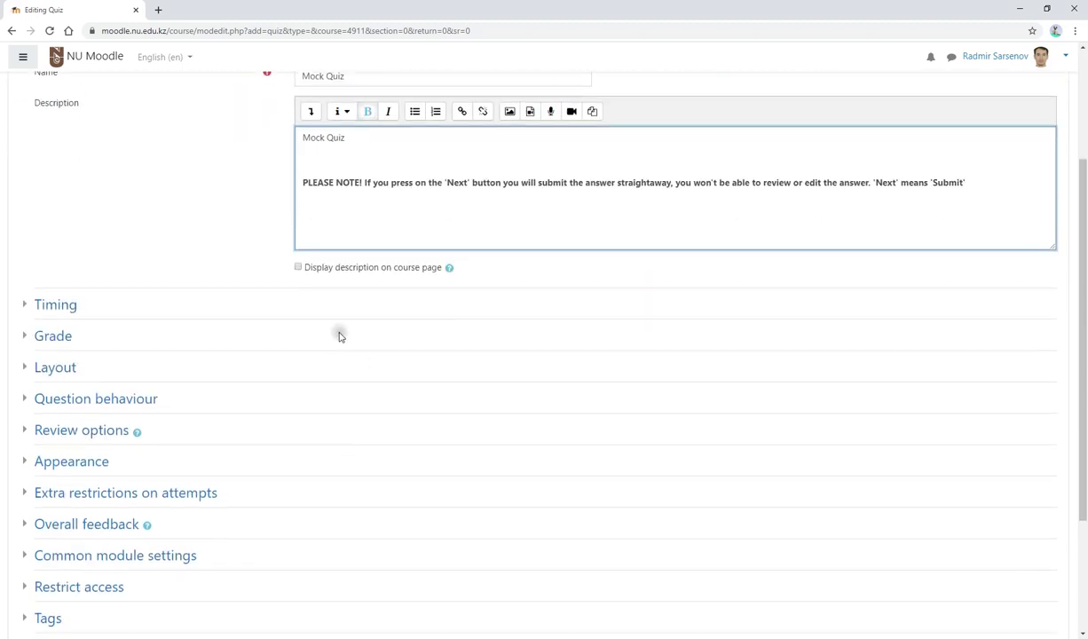
click(298, 268)
Enable the quiz time limit under Timing and set it to 5 minutes
click(24, 305)
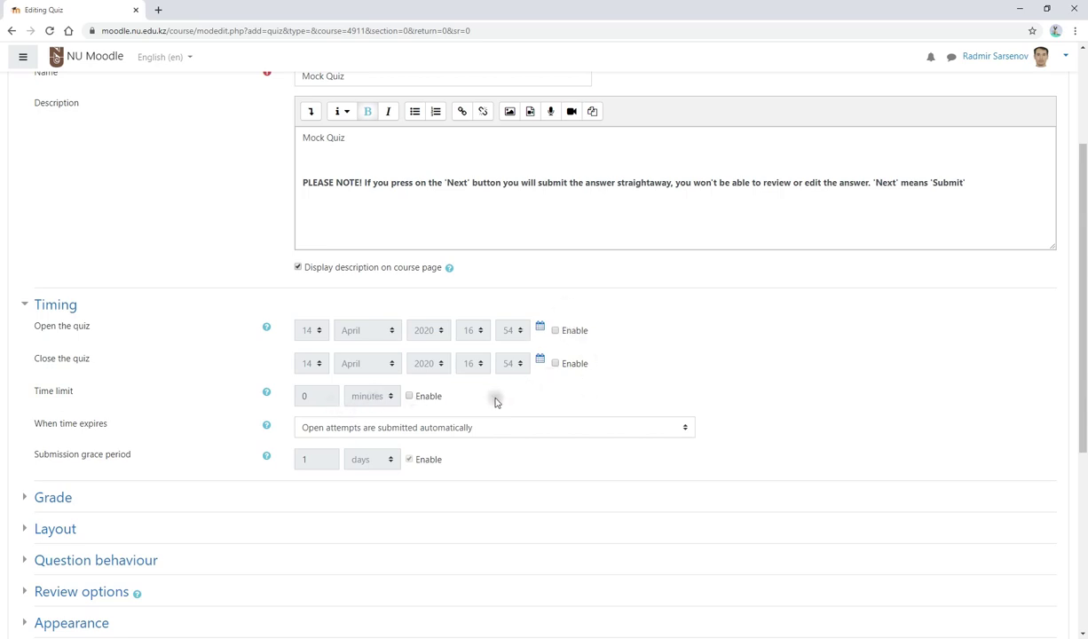
click(411, 395)
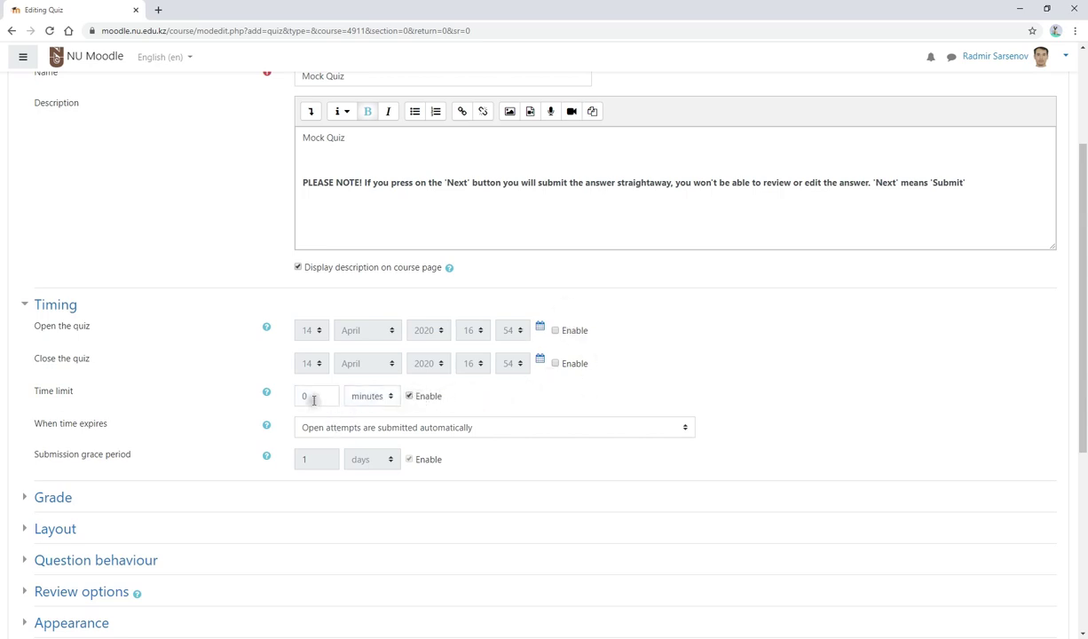
drag(314, 400, 289, 398)
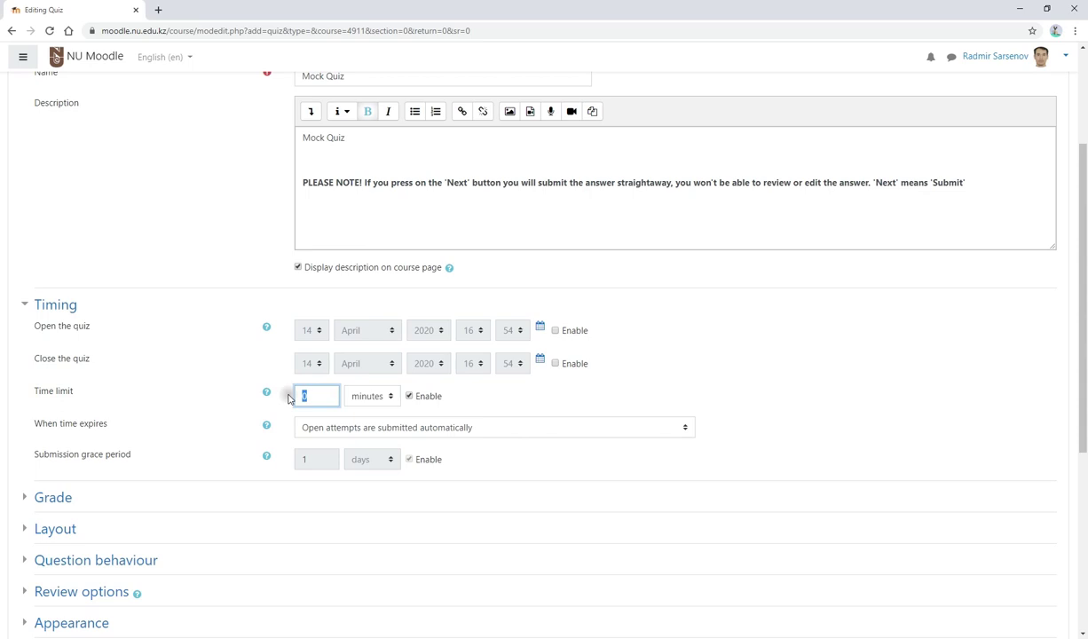
scroll(289, 398, down, 3)
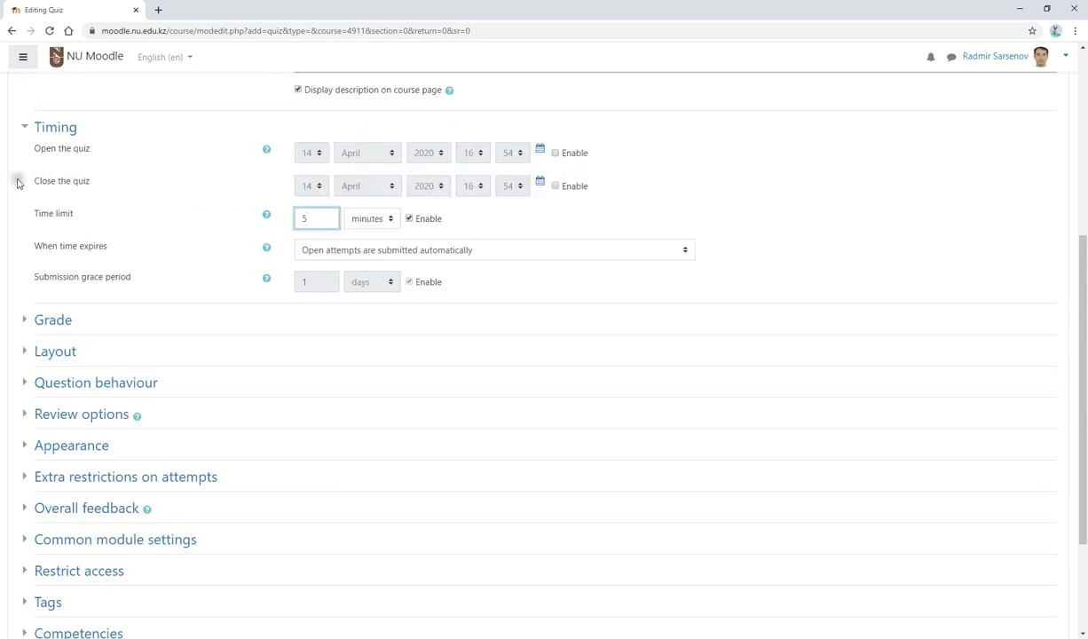
Enable the quiz closing time with its minutes set to 59, and disable the closing time again
drag(34, 184, 103, 181)
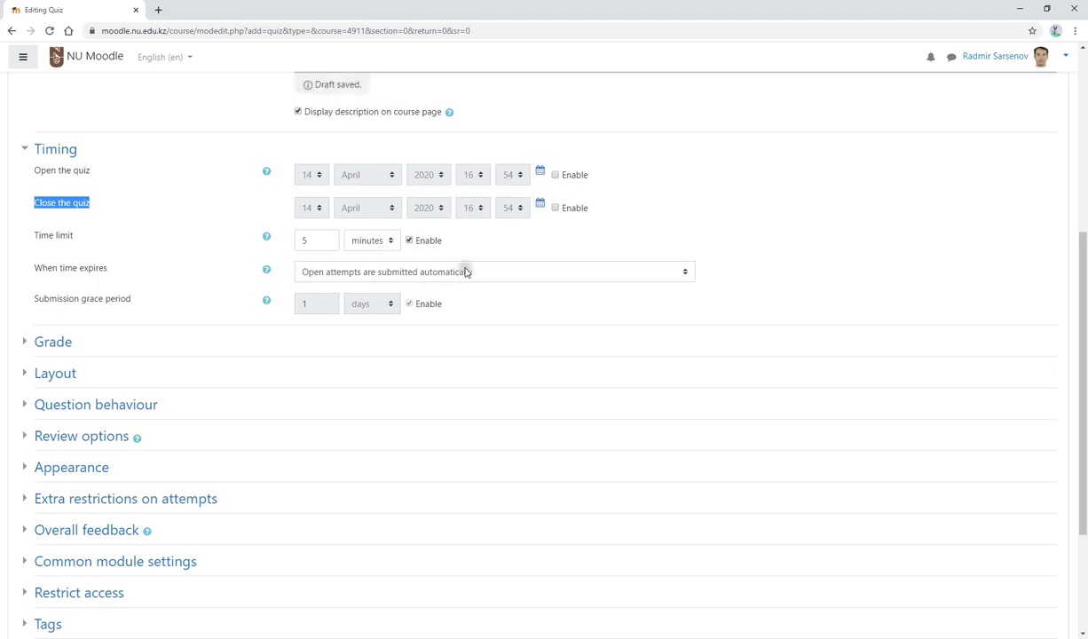
click(555, 185)
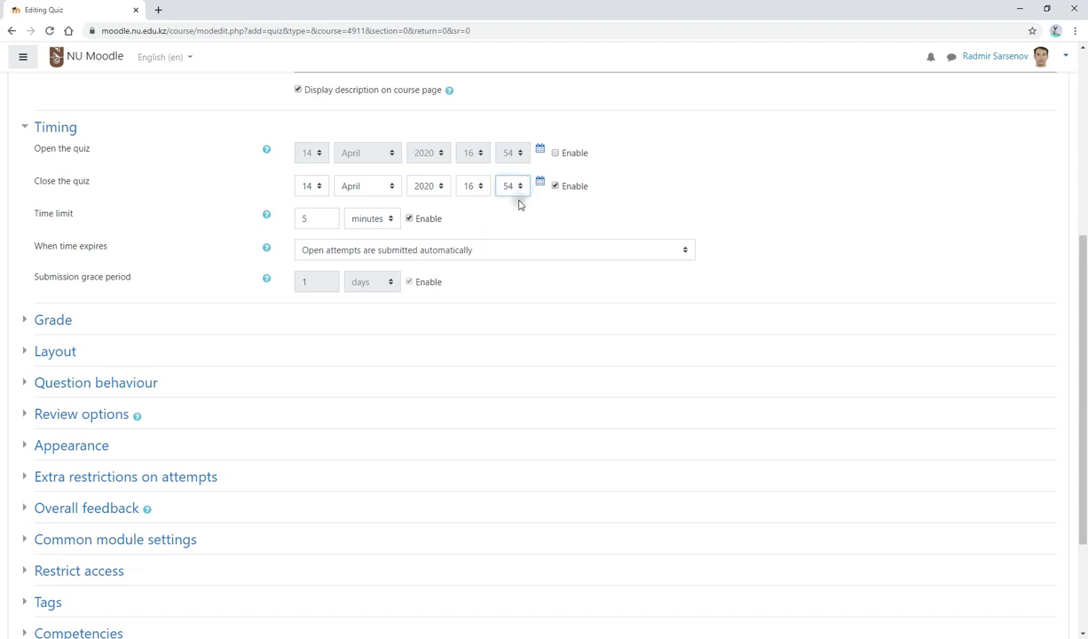
click(513, 187)
scroll(512, 426, down, 2)
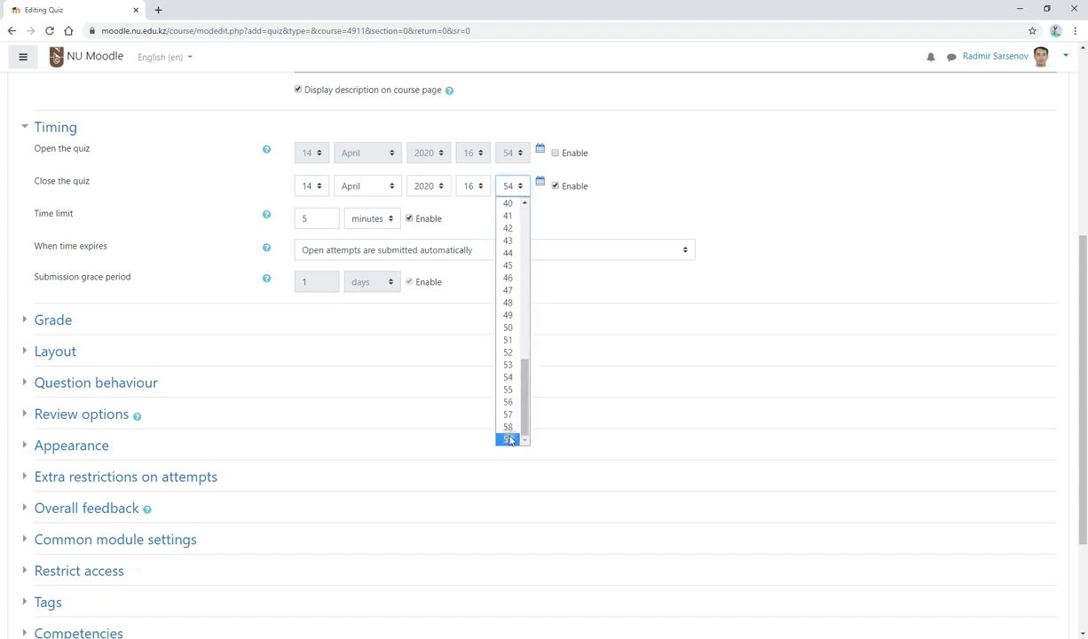
click(509, 439)
click(484, 237)
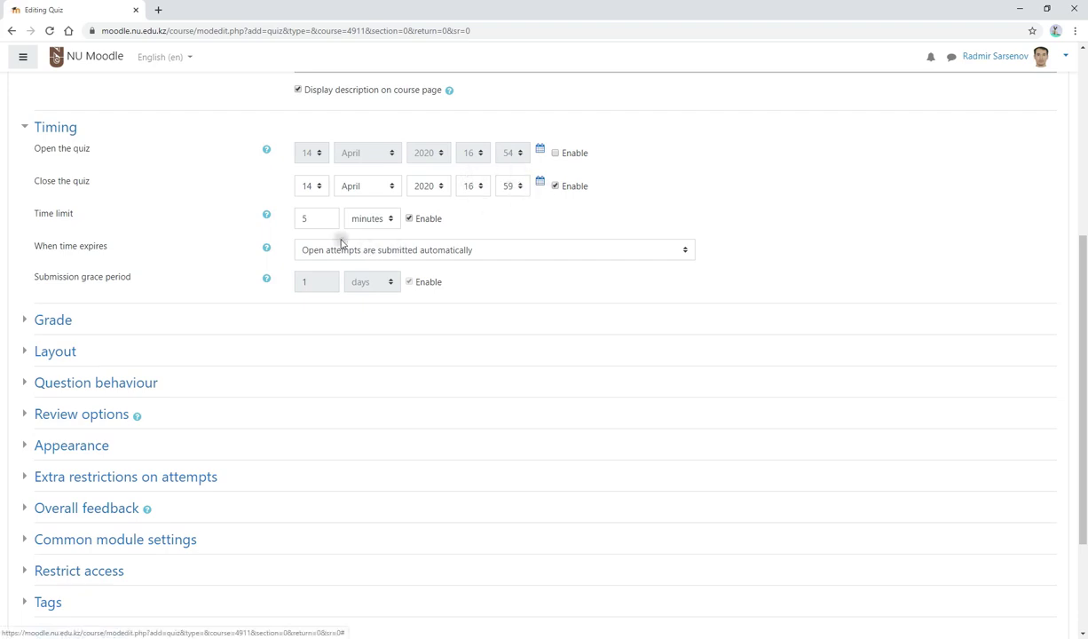
click(555, 185)
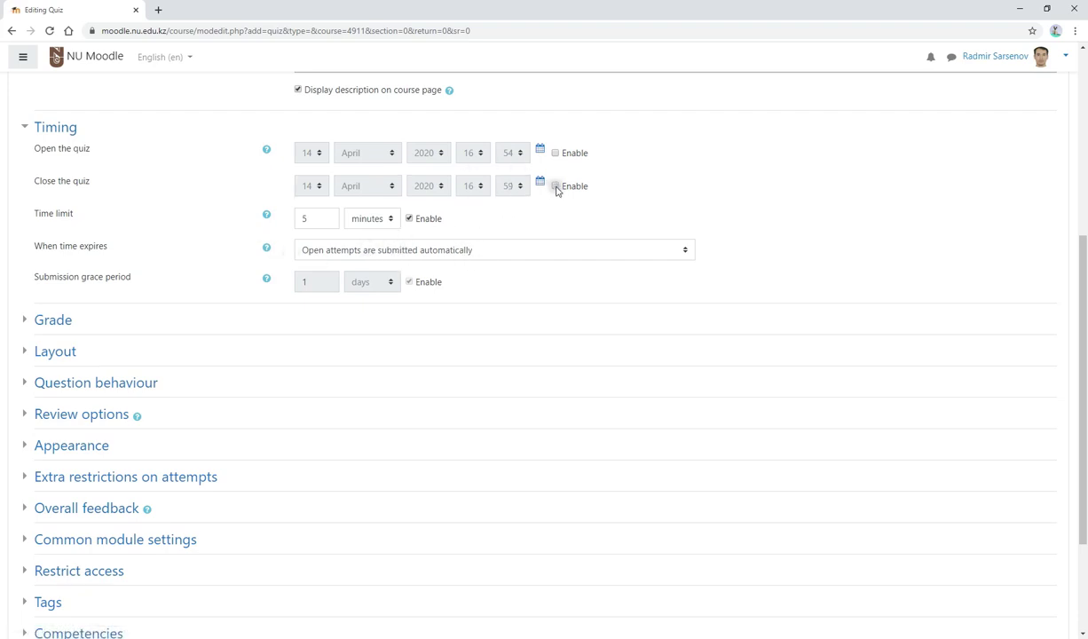
Set the attempts allowed to 1 in the Grade settings and expand the Layout settings
scroll(376, 254, down, 2)
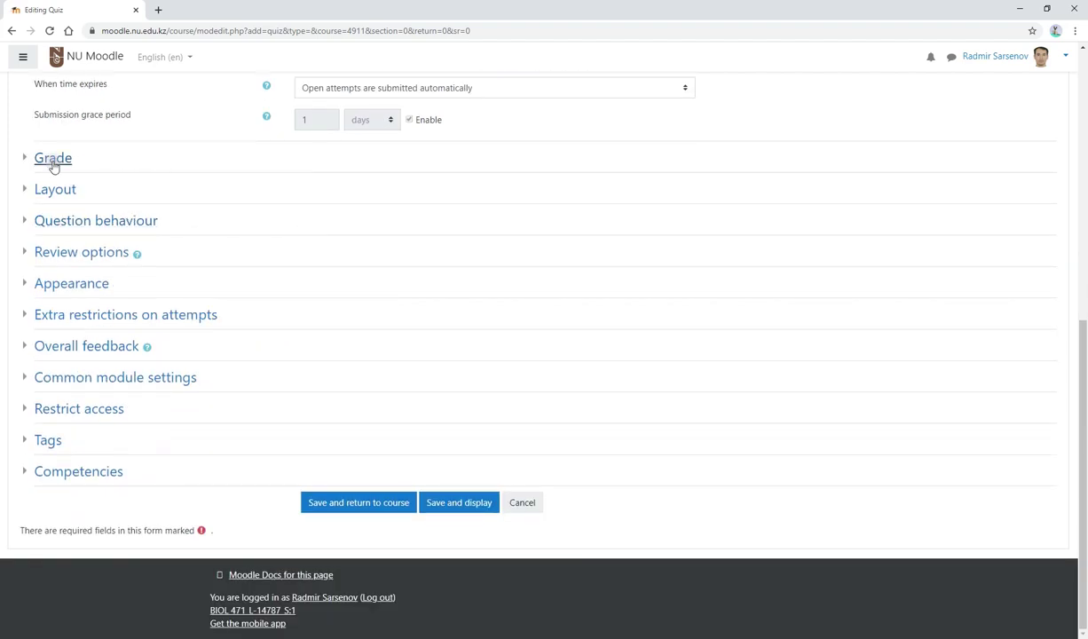
click(52, 159)
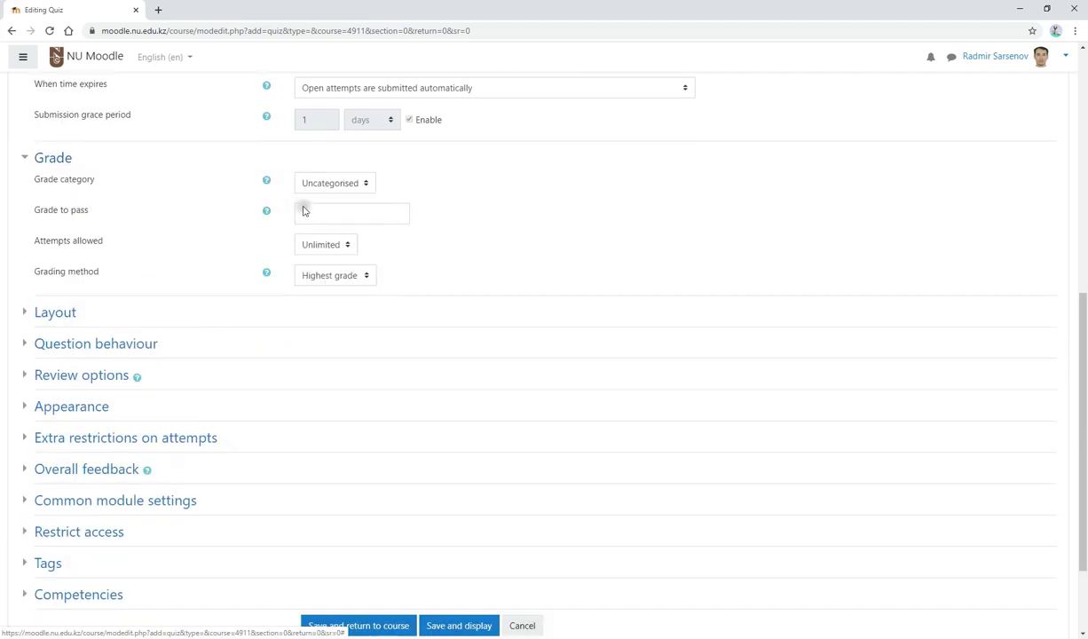
click(55, 311)
click(345, 245)
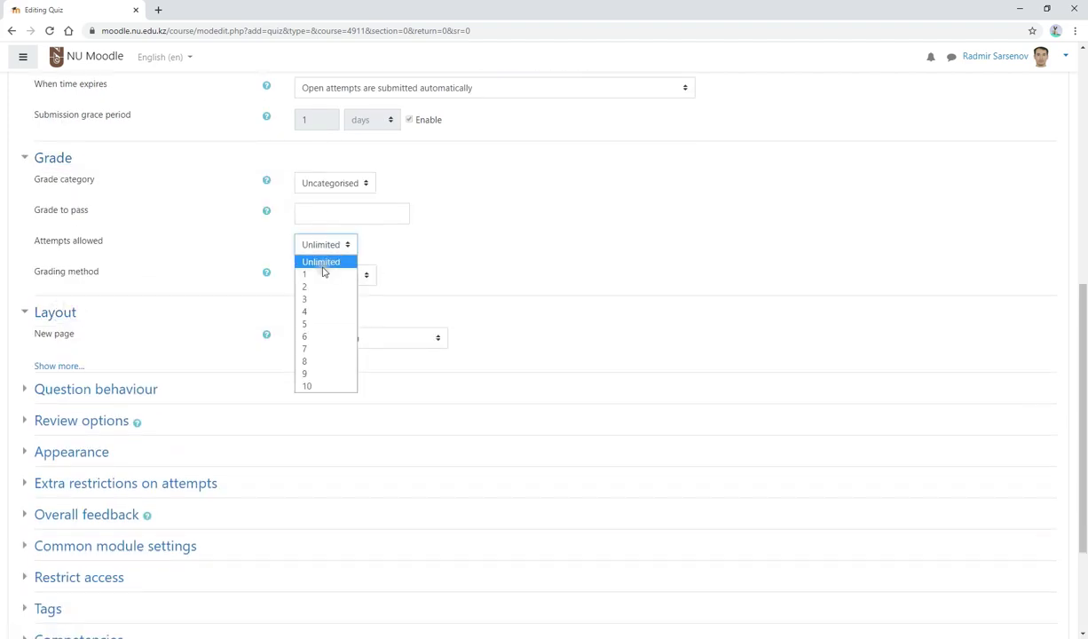
click(320, 274)
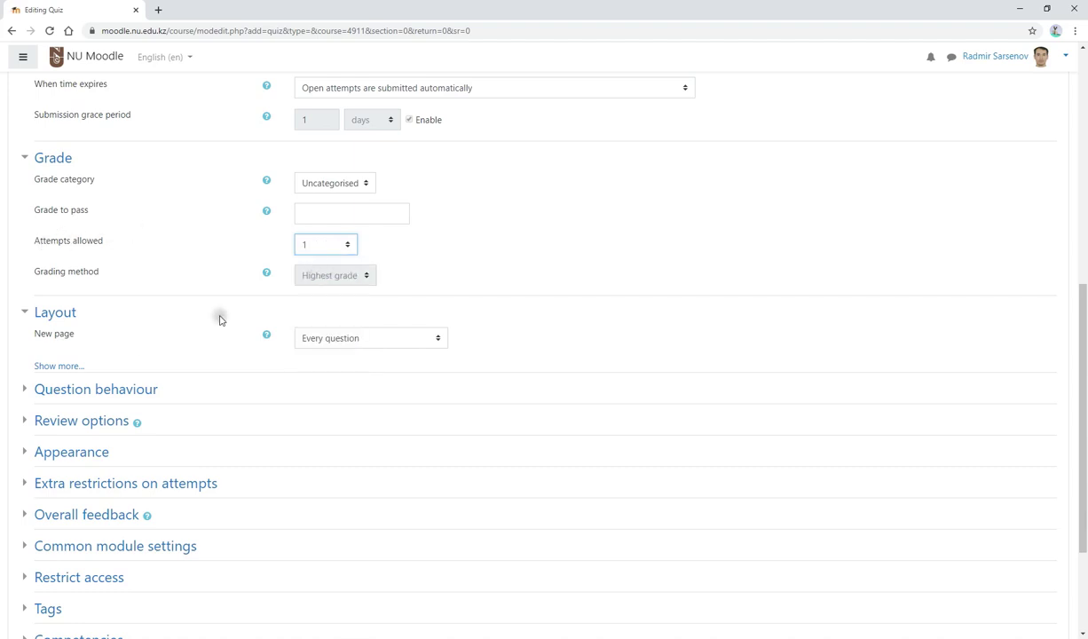
Reveal the additional Layout options and set the navigation method to Sequential
click(74, 366)
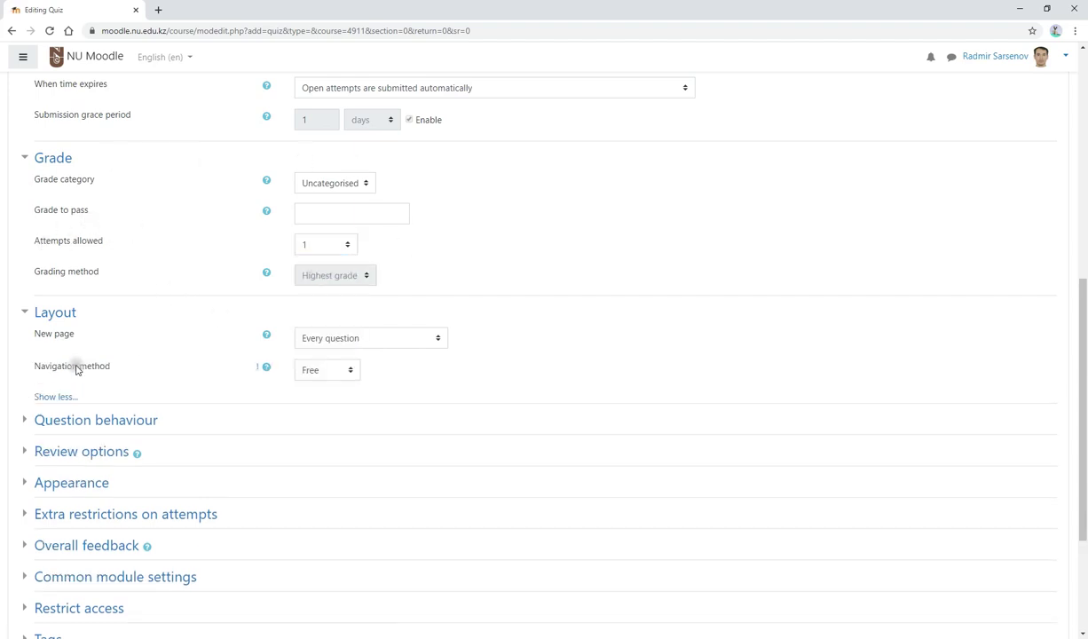
click(345, 369)
click(328, 398)
Expand the full Question behaviour settings and clear The attempt review option for both immediately after the attempt and later while the quiz is open
click(60, 421)
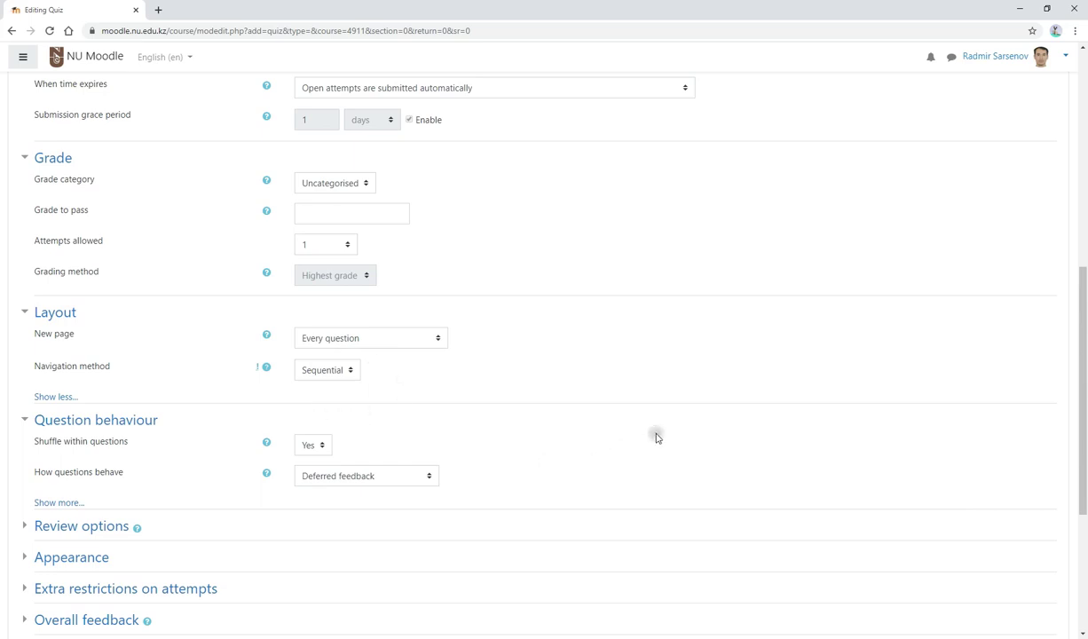
scroll(115, 449, down, 2)
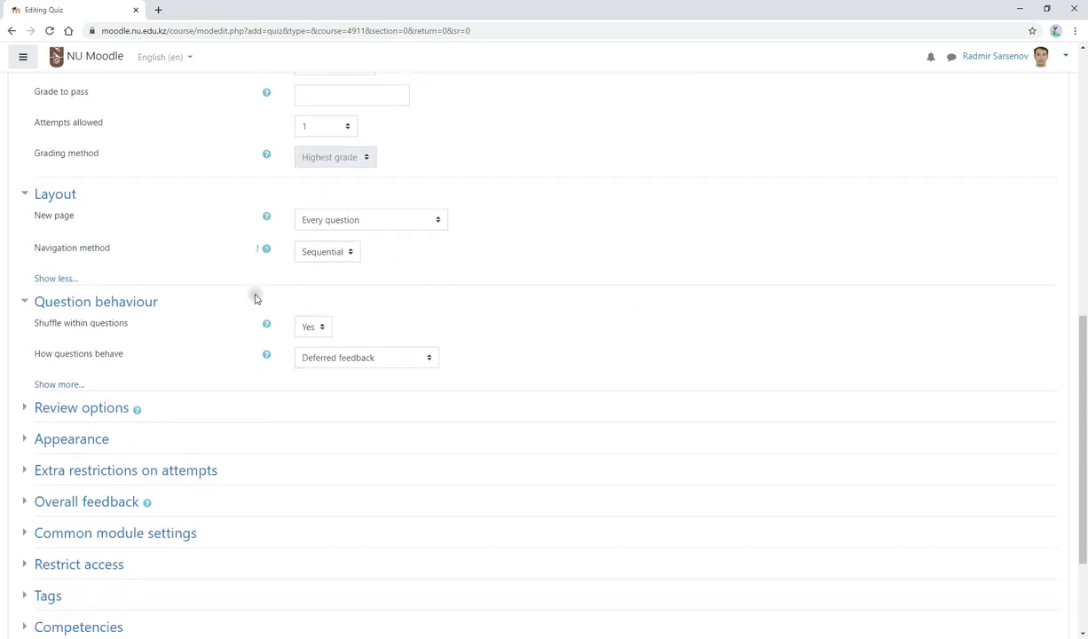
click(59, 384)
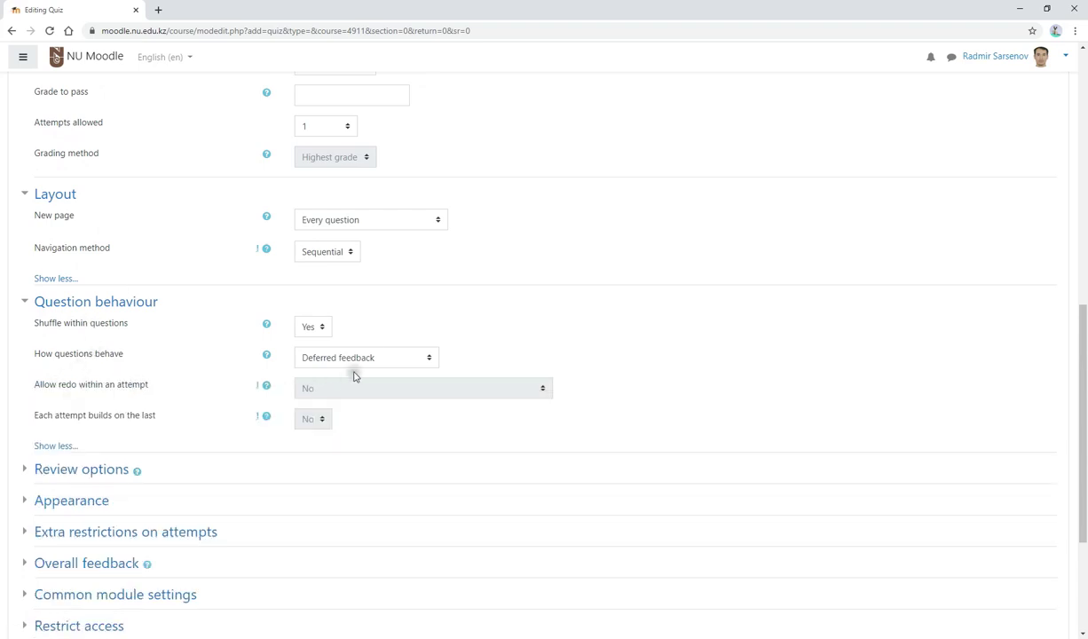
click(40, 472)
scroll(353, 366, down, 4)
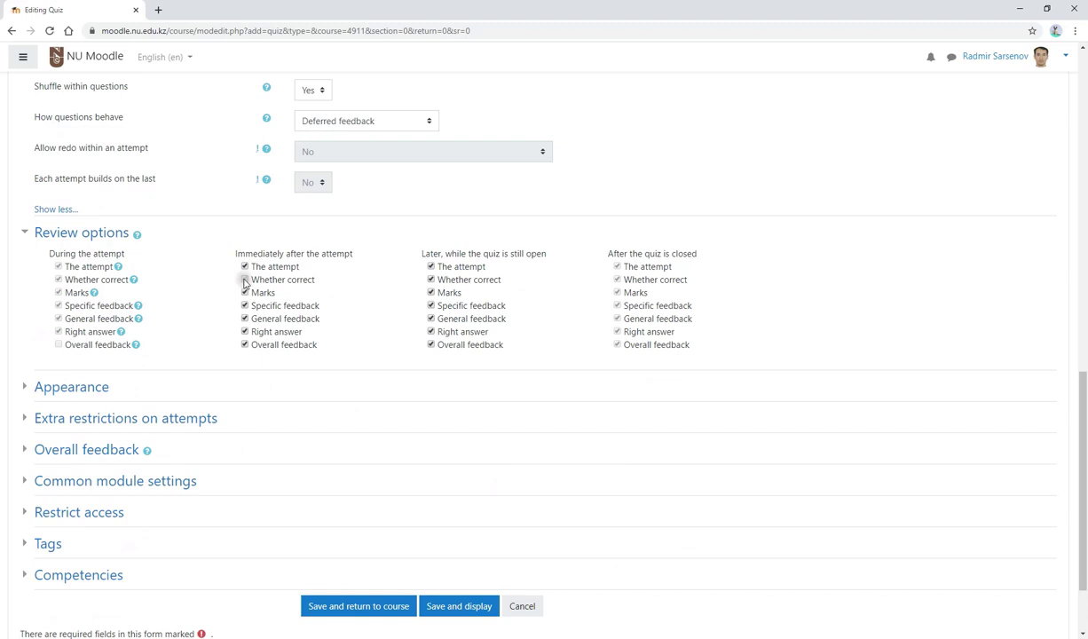
click(245, 266)
click(431, 266)
Switch How questions behave to Immediate feedback and clear Whether correct, Marks, Specific feedback, General feedback and Right answer for During the attempt
click(365, 121)
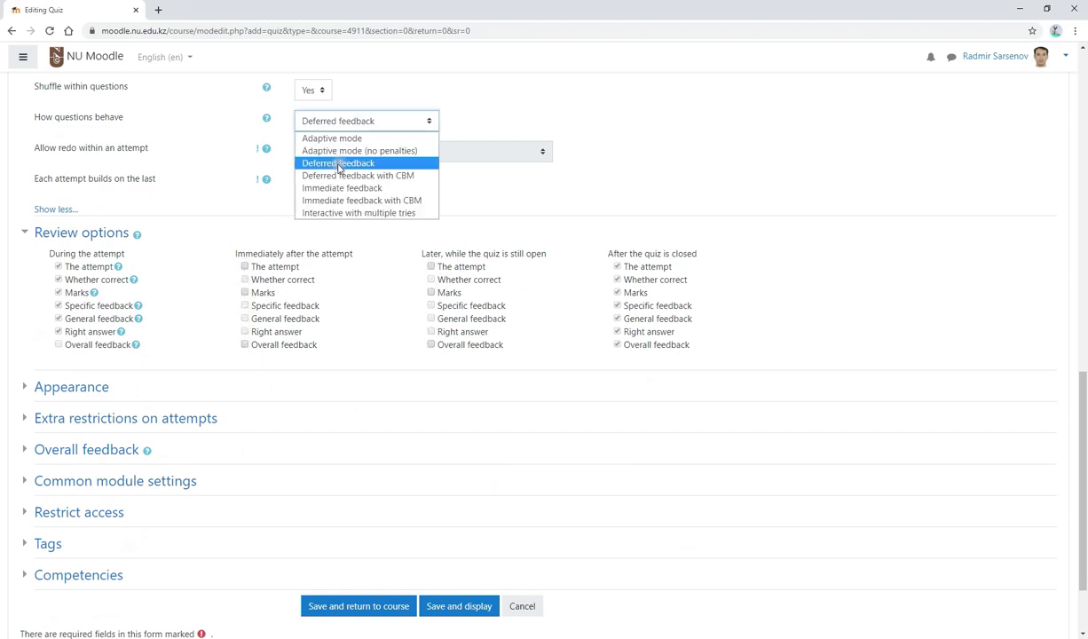
click(330, 134)
click(366, 121)
click(355, 172)
Set How questions behave back to Deferred feedback
click(365, 121)
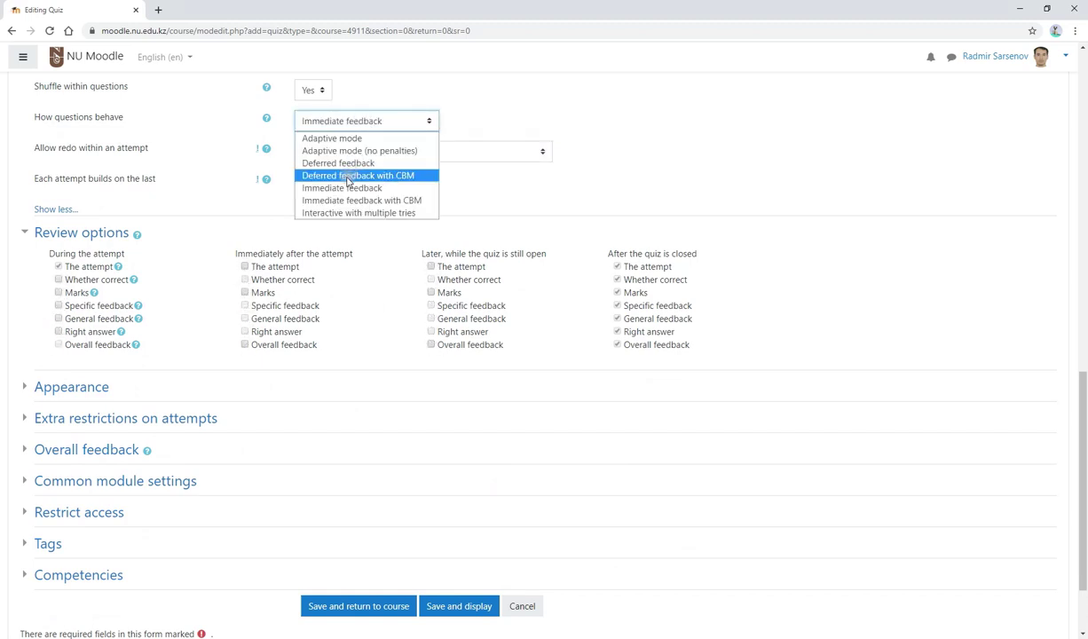
click(355, 194)
click(362, 118)
click(355, 160)
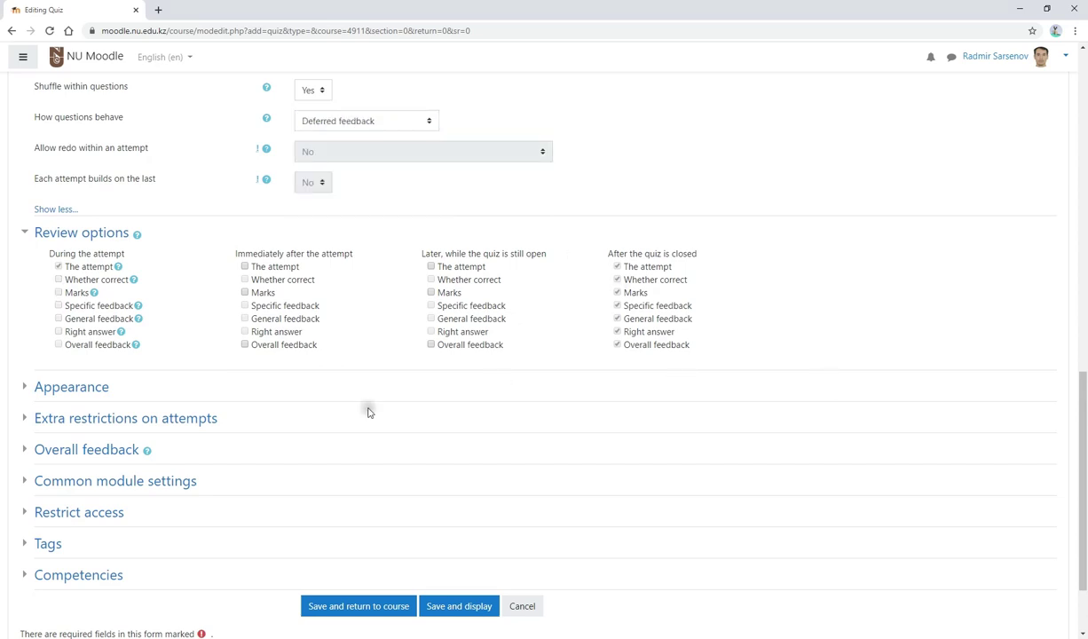
Set the user's picture to Large image in the Appearance settings
click(69, 390)
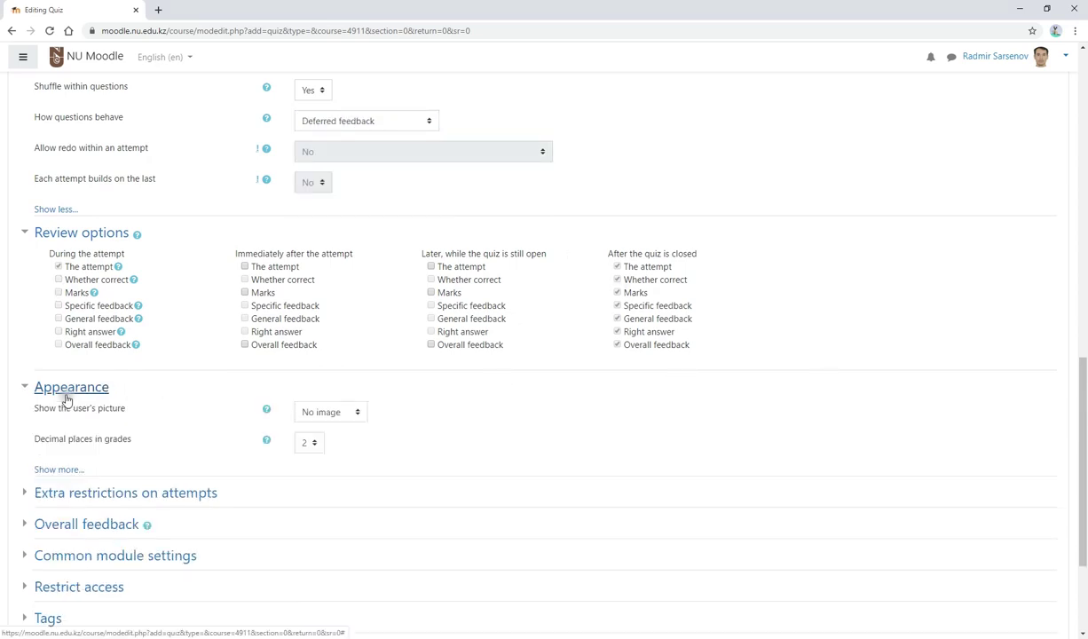
click(346, 413)
click(333, 453)
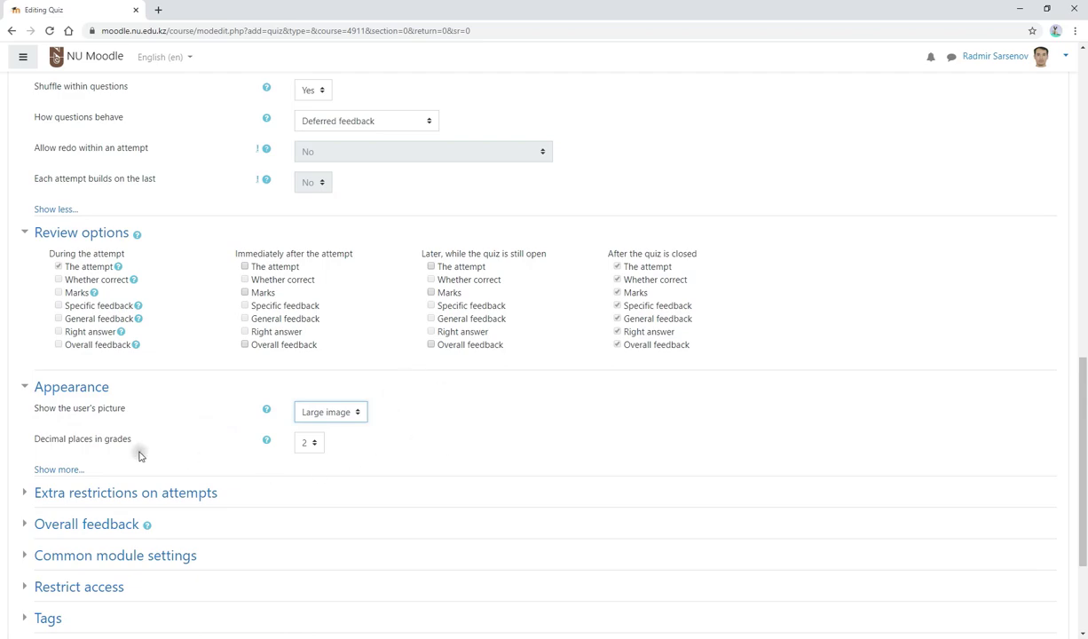
Examine the additional Appearance options and the Extra restrictions on attempts, Overall feedback, Common module settings and Restrict access sections
click(49, 468)
scroll(133, 461, down, 3)
click(195, 378)
scroll(95, 369, down, 2)
click(89, 347)
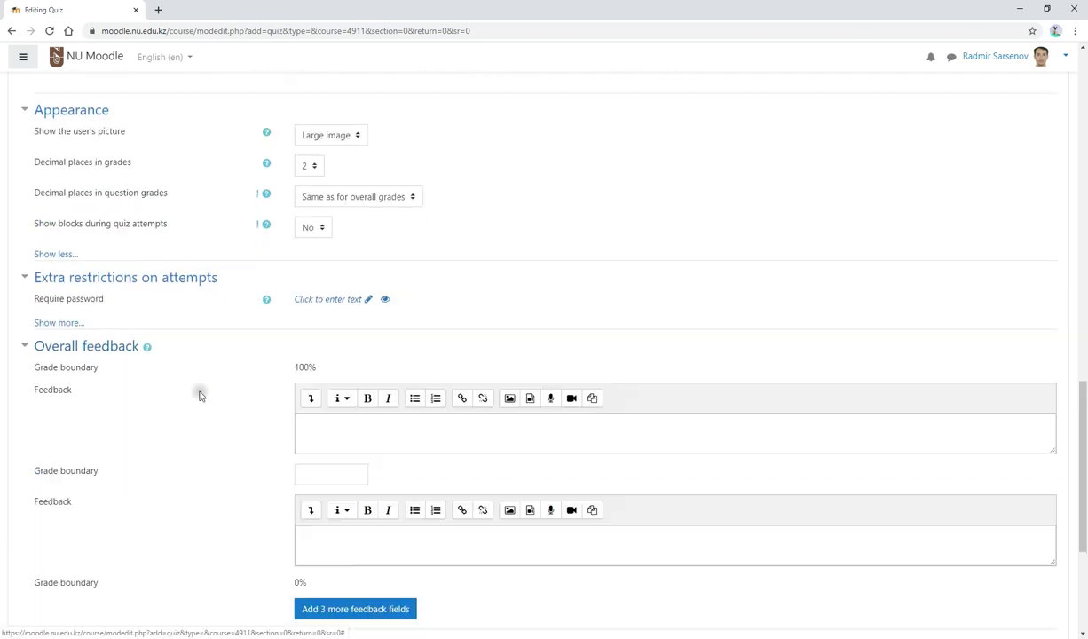
scroll(174, 389, down, 3)
click(115, 380)
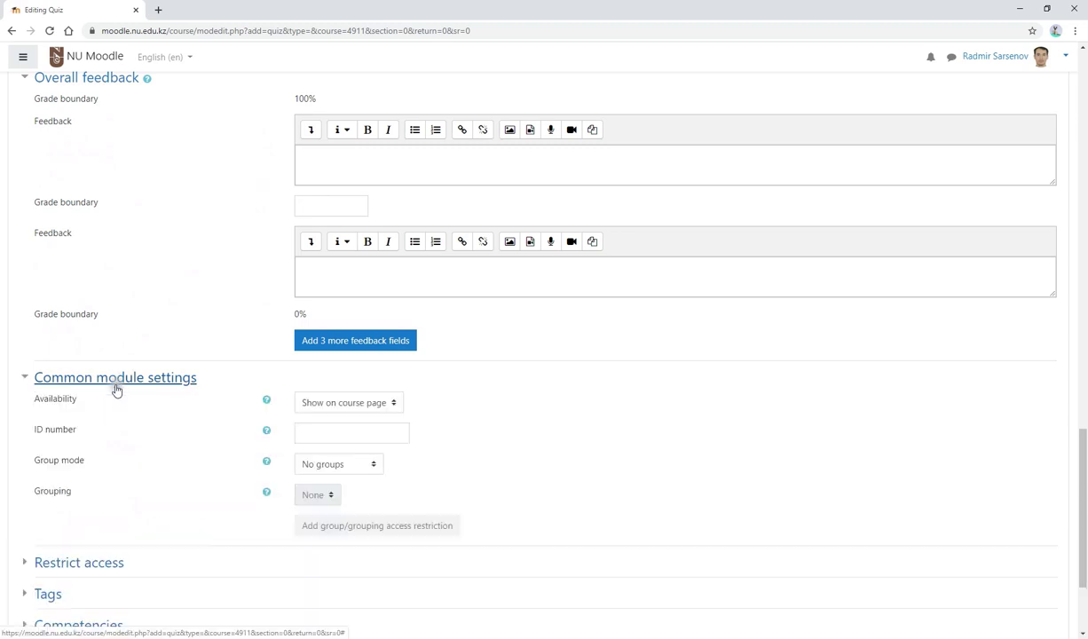
scroll(112, 413, down, 2)
click(80, 408)
scroll(78, 412, down, 2)
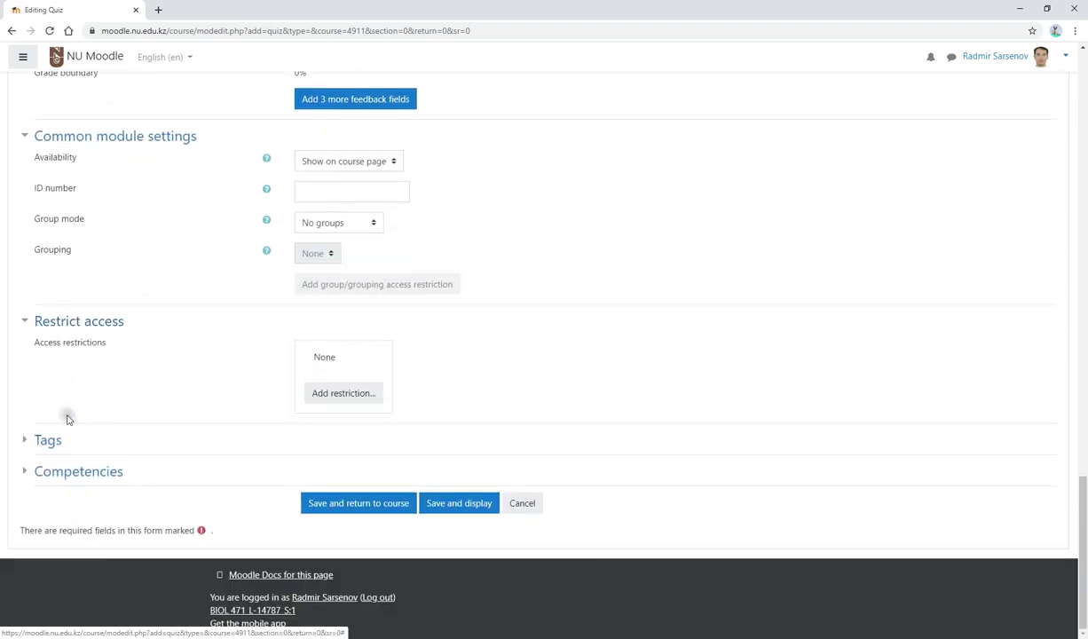
Expand the Tags and Competencies sections of the quiz settings and save the quiz, returning to the course
click(49, 433)
scroll(102, 430, down, 1)
click(77, 480)
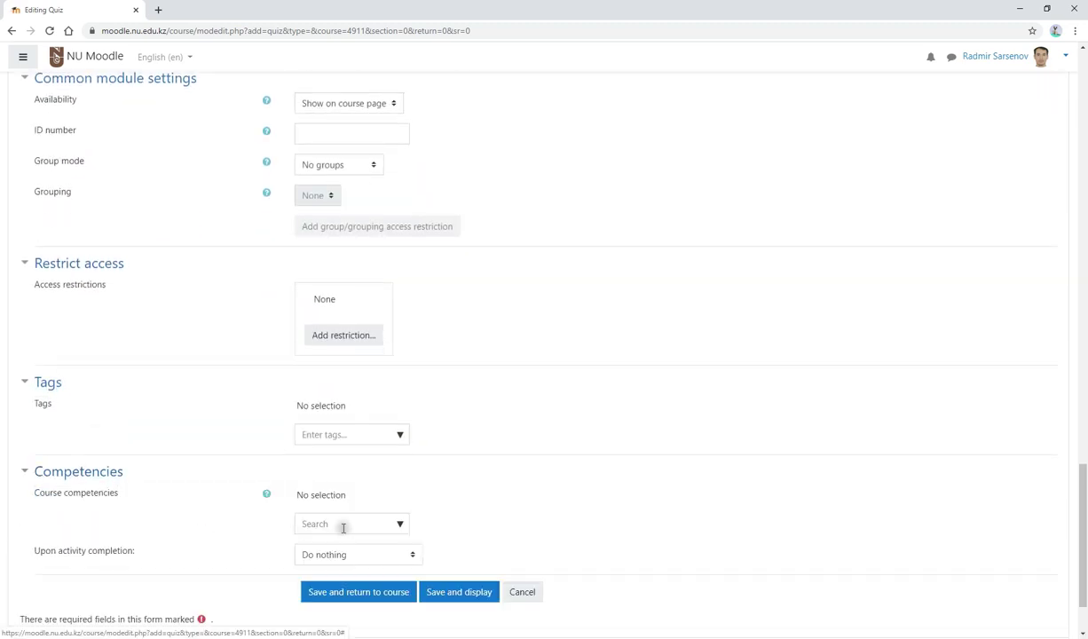
scroll(350, 525, down, 1)
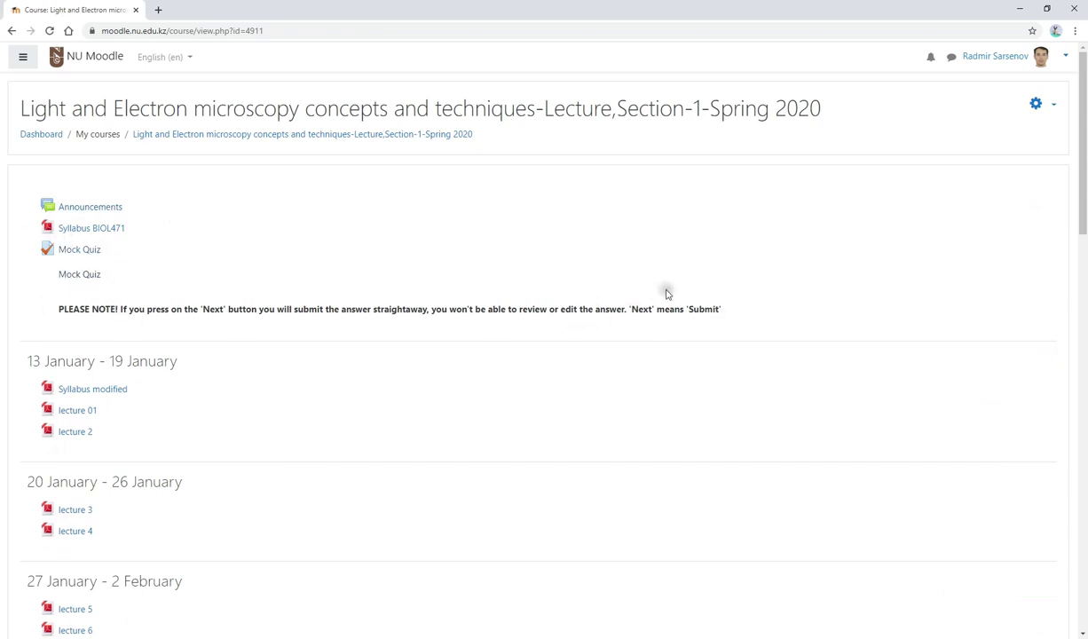
Turn course editing on and hide the Mock Quiz activity from students
click(1051, 106)
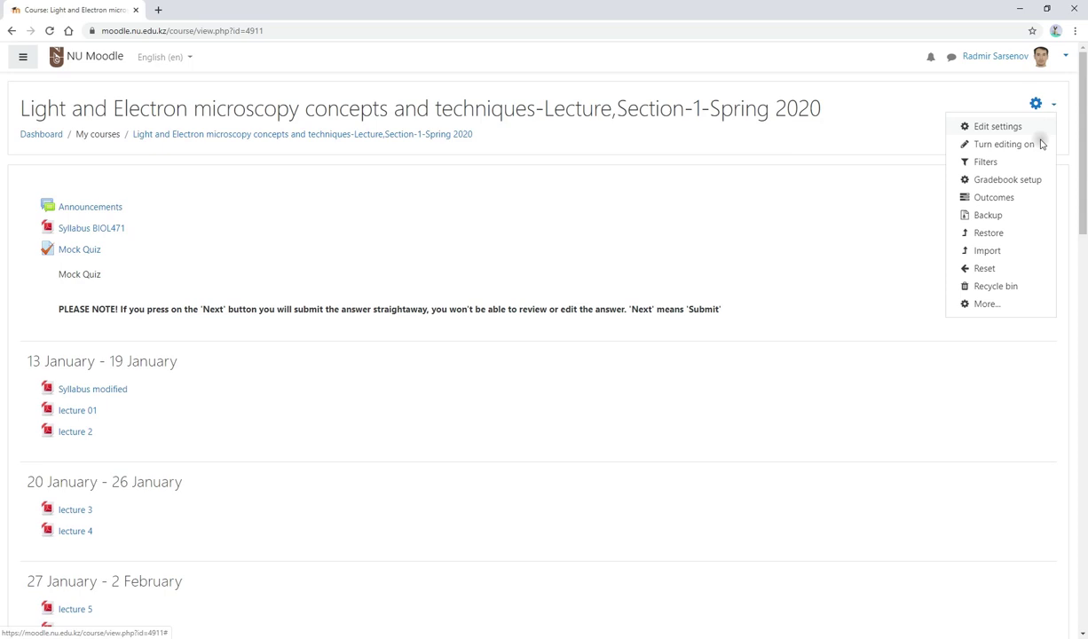
click(995, 147)
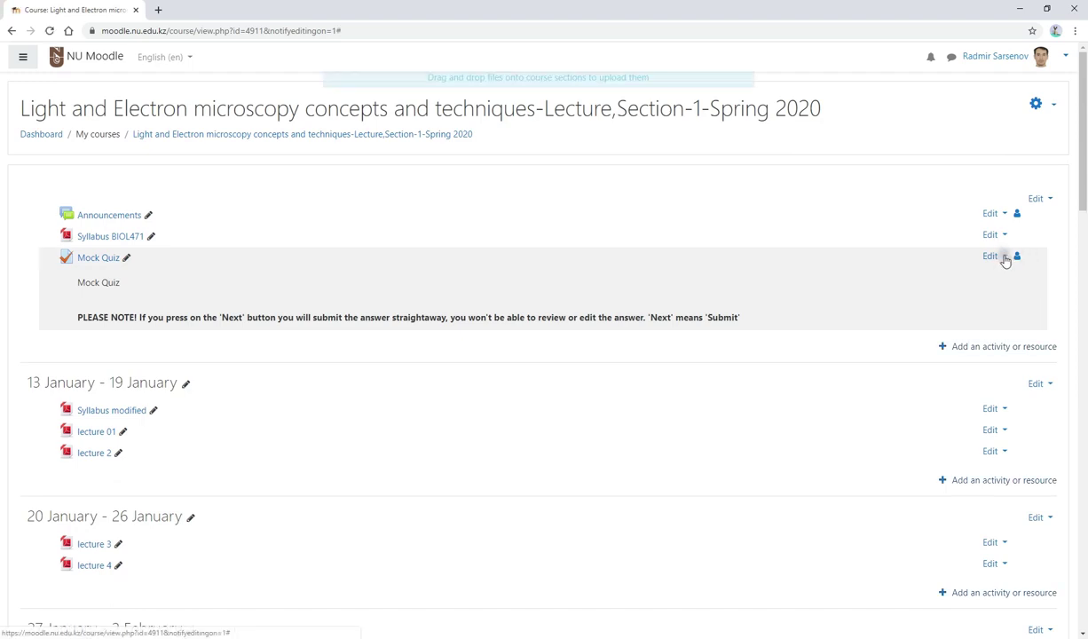
click(1001, 257)
click(957, 311)
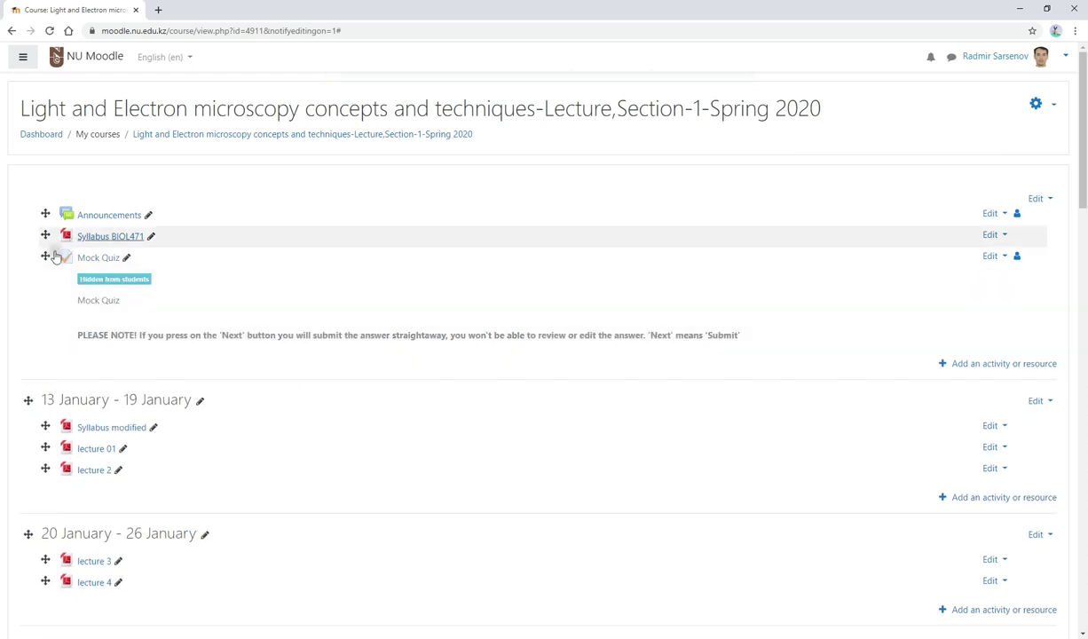
Reopen the Mock Quiz settings, look over the sections, and save the quiz to display it
click(1000, 258)
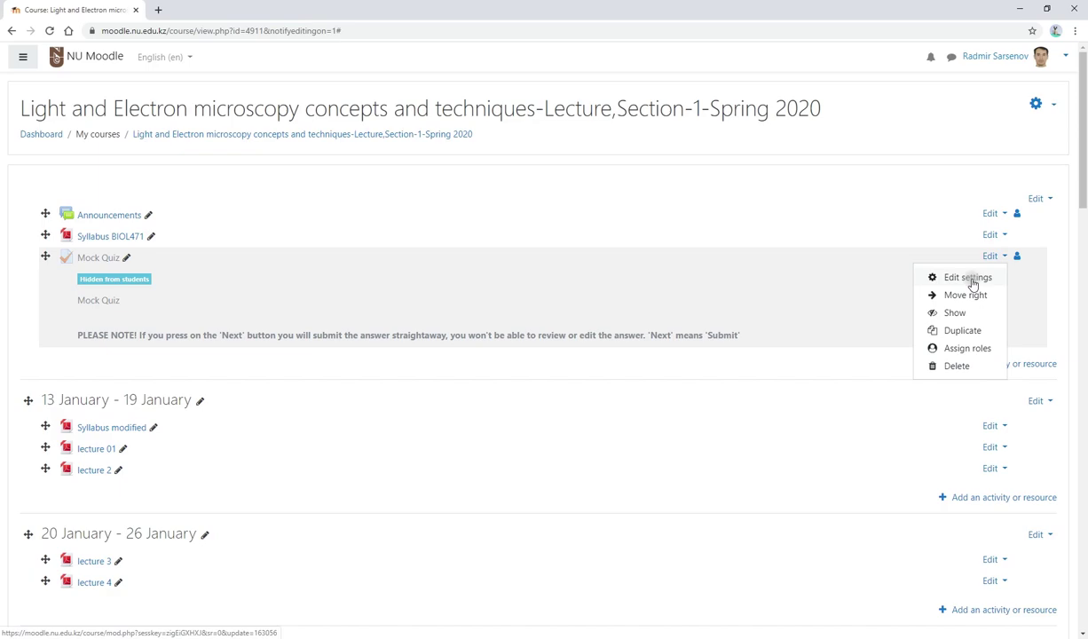
click(969, 278)
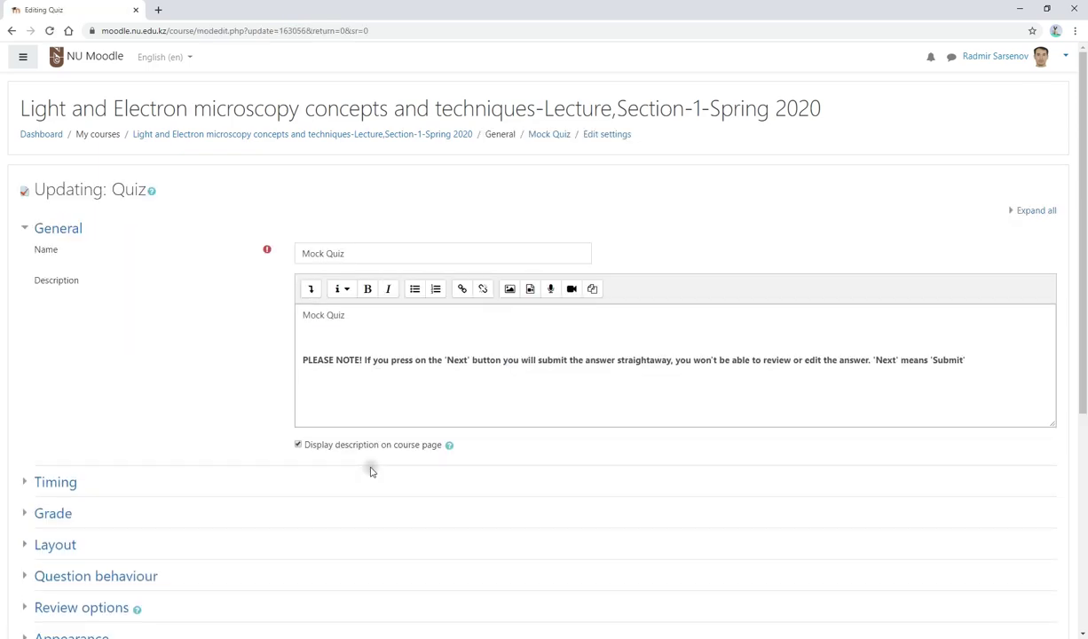
scroll(413, 451, down, 5)
scroll(501, 373, up, 3)
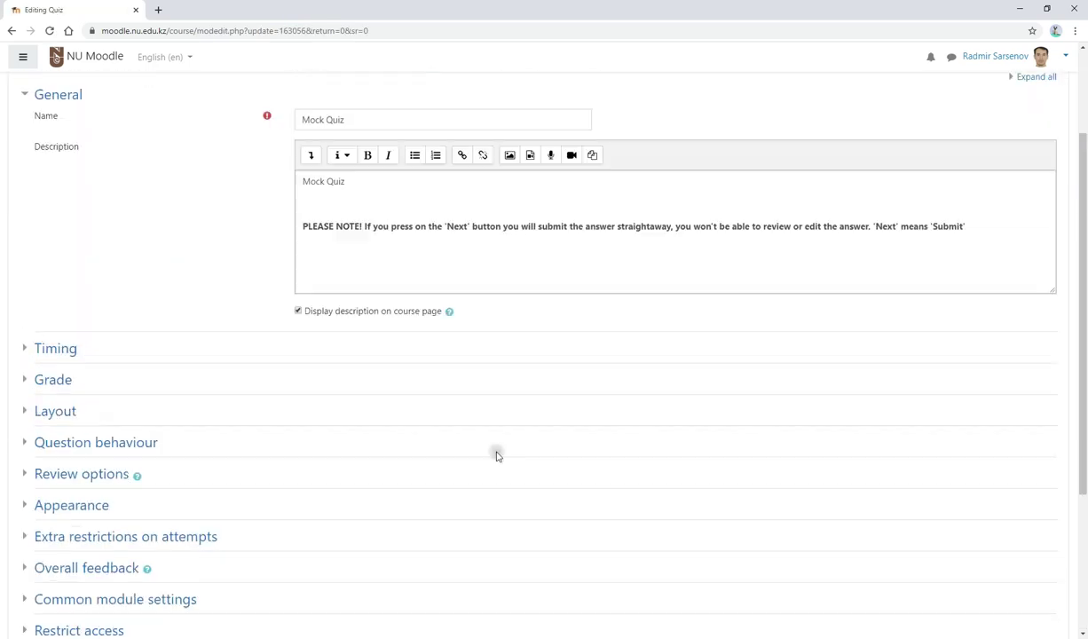
scroll(466, 497, down, 3)
click(462, 510)
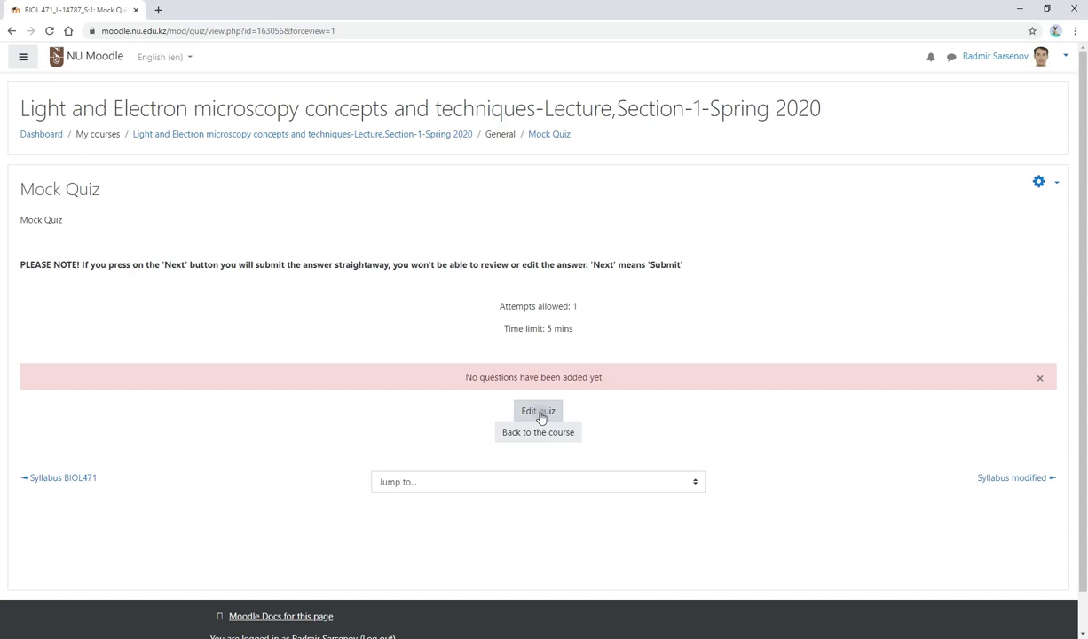
Add the Astronomy, Multiple correct choice, Simple Multiple choice and True or False questions from the question bank to Mock Quiz
click(538, 412)
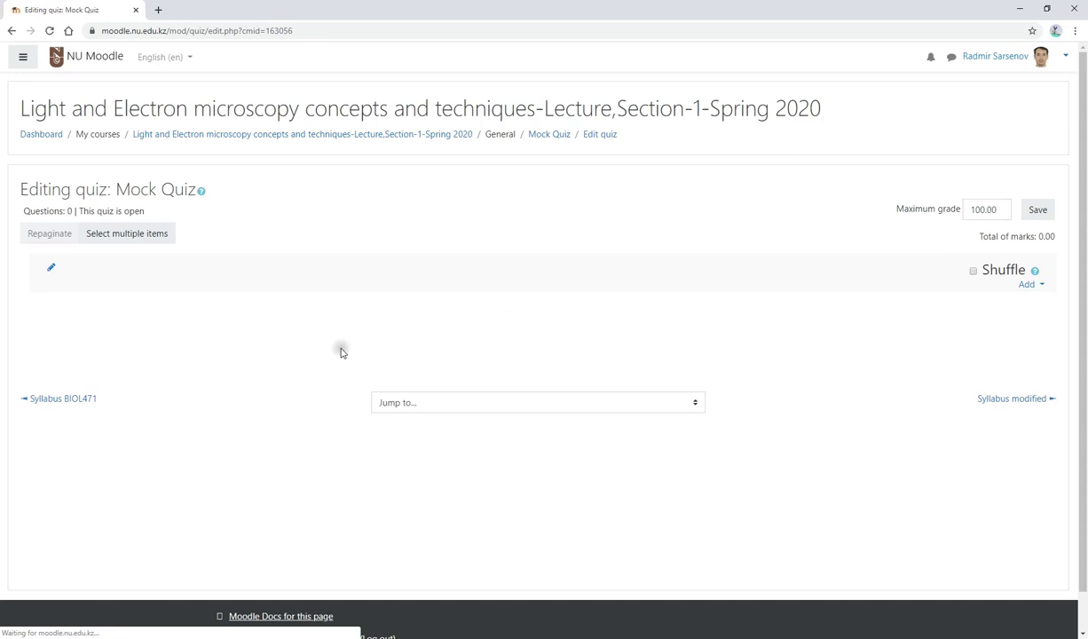
click(1042, 286)
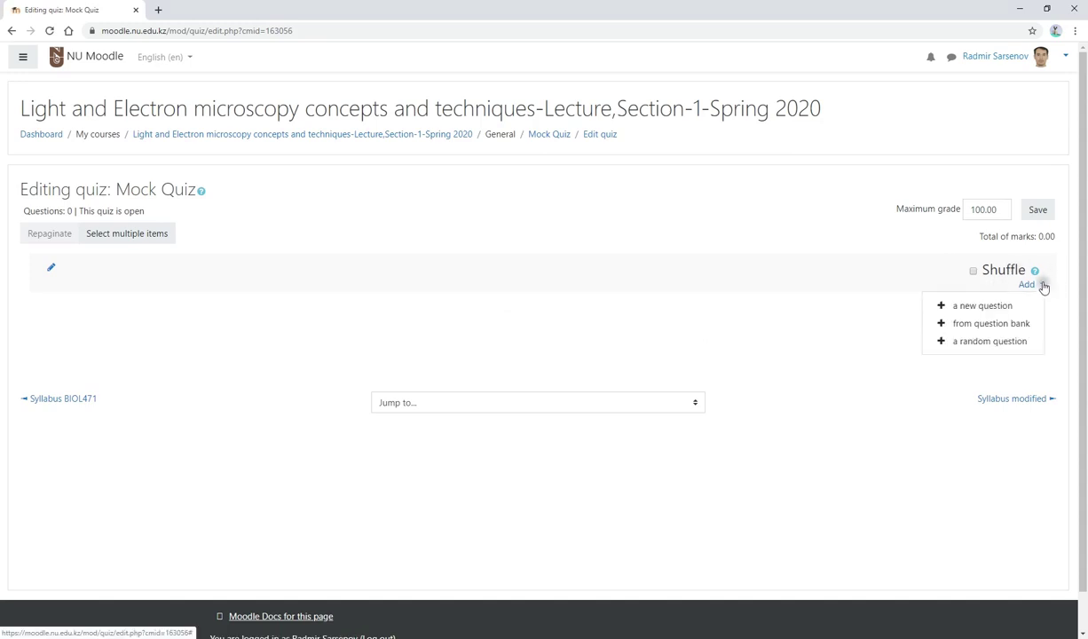
click(994, 324)
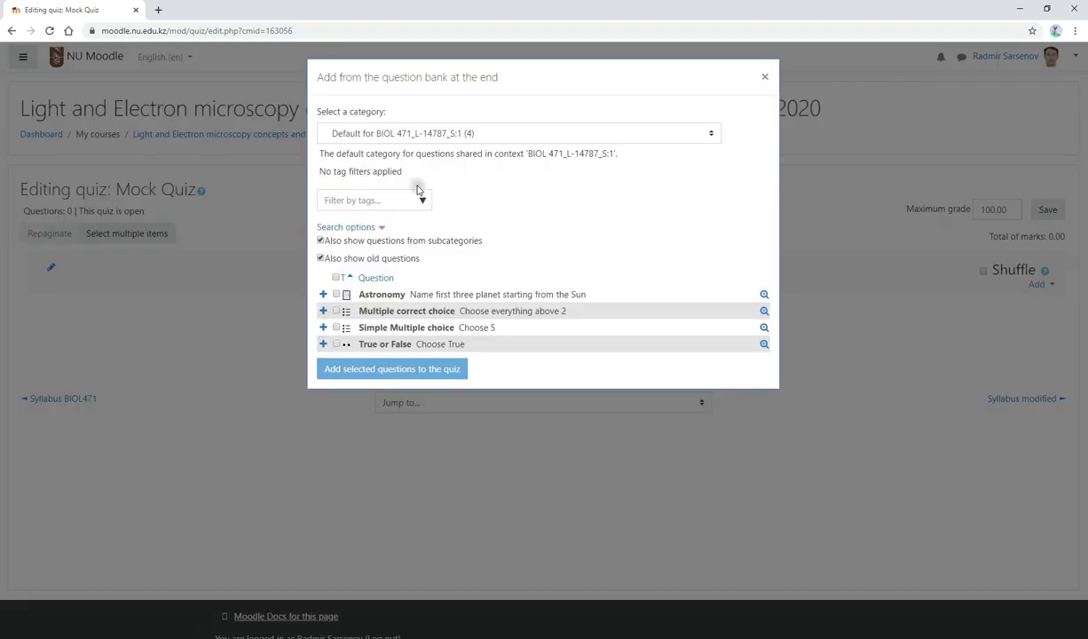
click(337, 278)
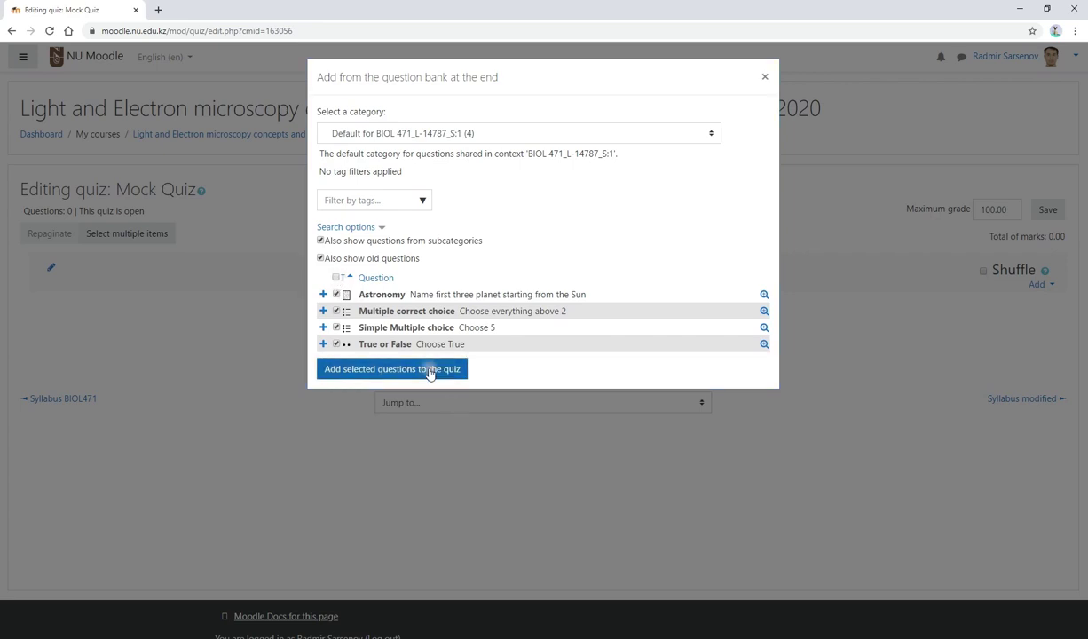
click(429, 369)
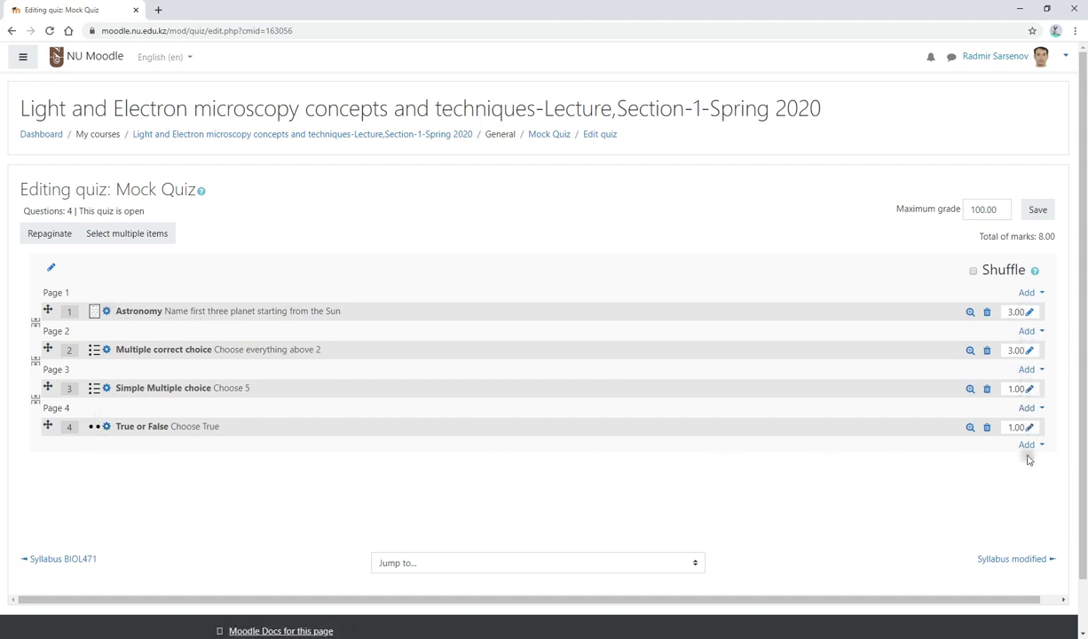
Preview Mock Quiz and answer question 1 with Mercury, Venus and Earth on separate lines, continuing to question 2
scroll(216, 211, down, 1)
scroll(215, 211, down, 1)
scroll(216, 211, up, 2)
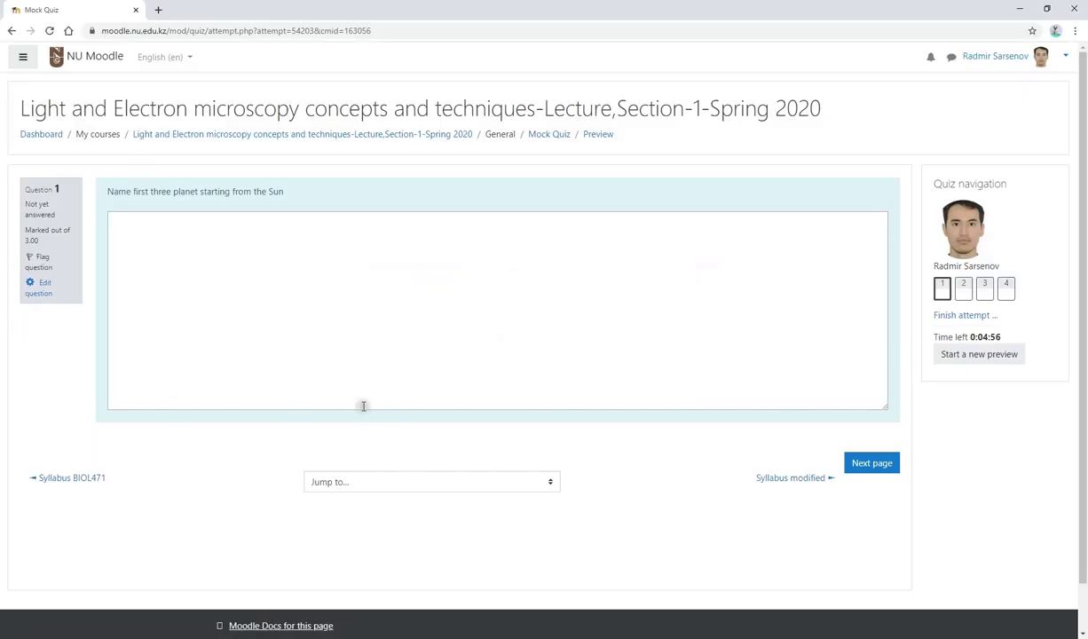
click(173, 275)
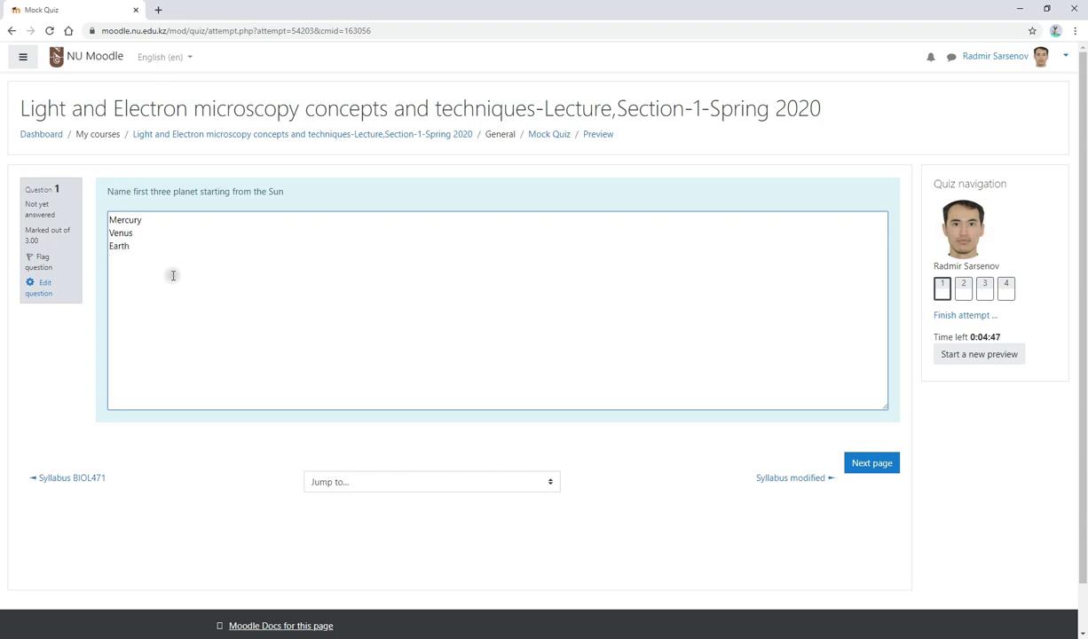
click(870, 464)
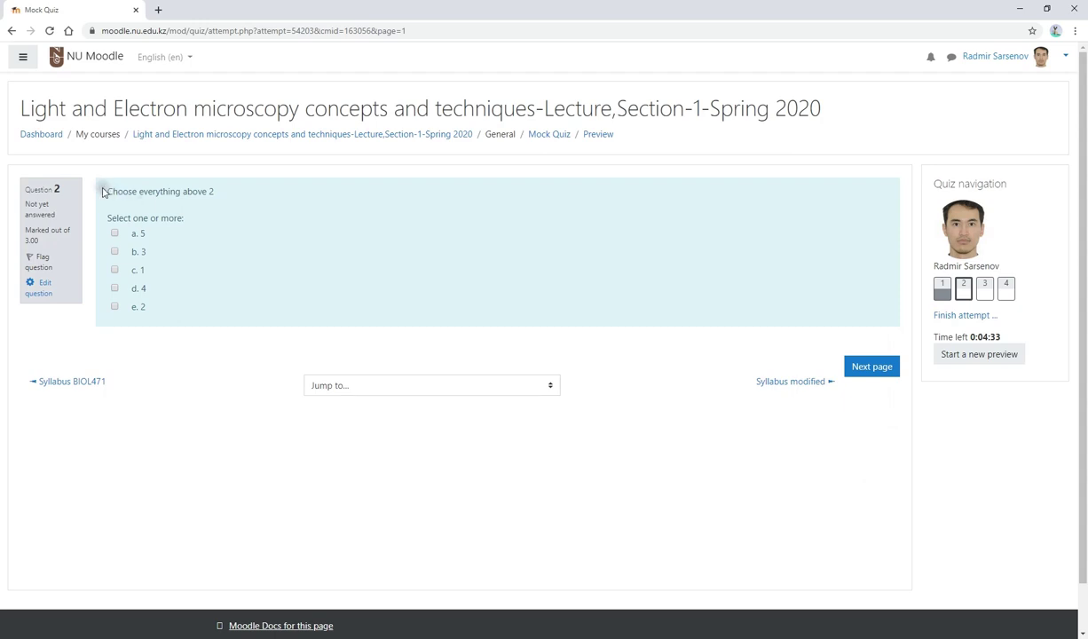
Answer question 2, "Choose everything above 2", with options 5 and 4 and go on to question 3
drag(133, 191, 223, 192)
click(202, 205)
click(114, 234)
click(114, 289)
click(884, 374)
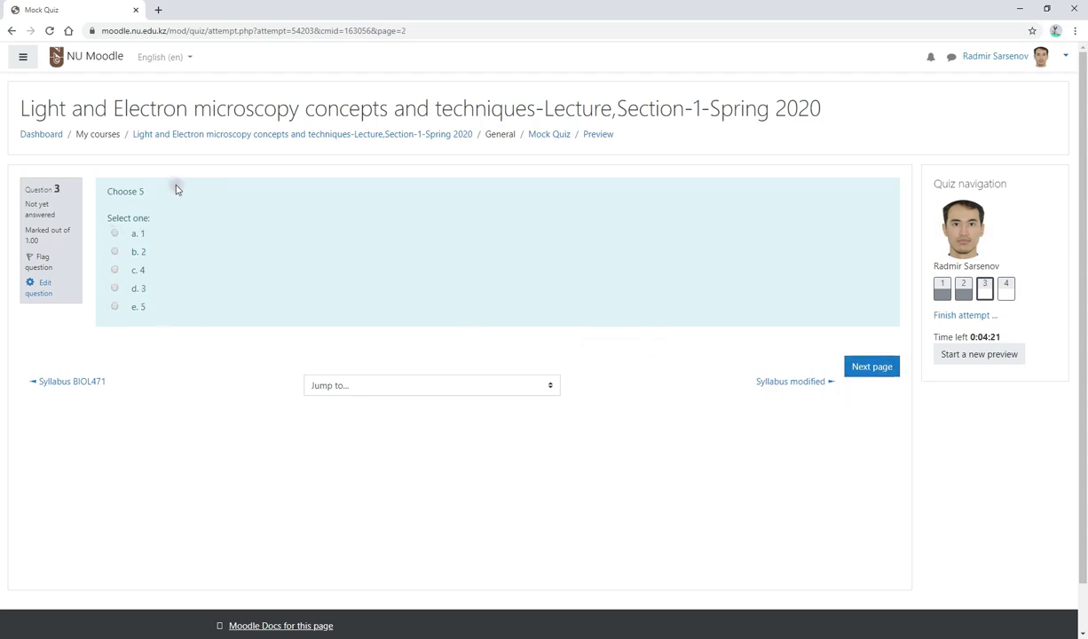
Answer question 3, "Choose 5", with the wrong option 4 and go on to question 4
click(117, 290)
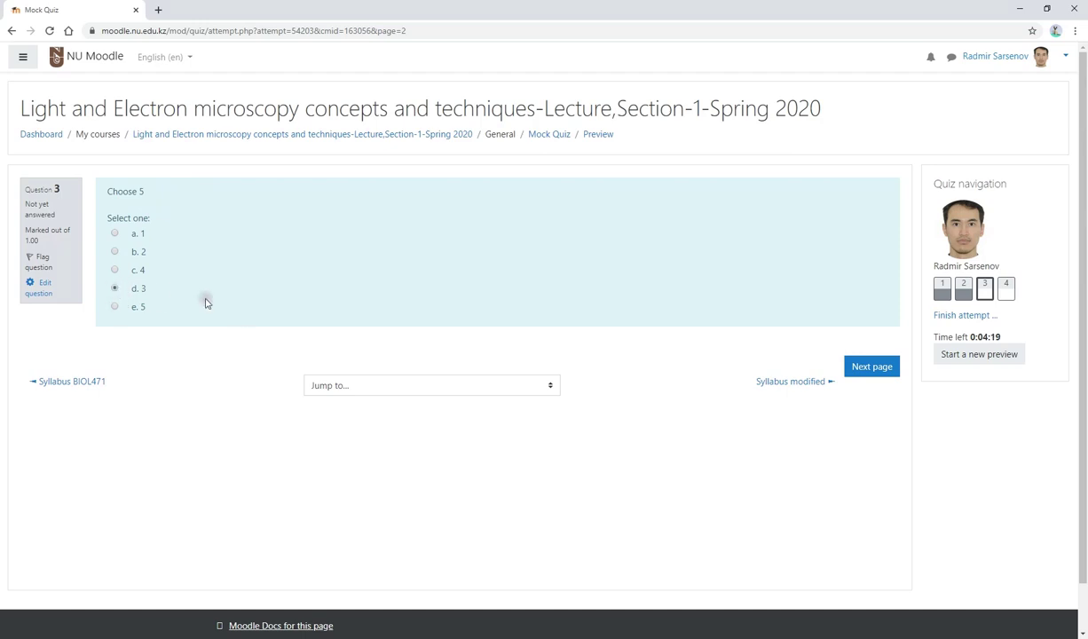
click(114, 270)
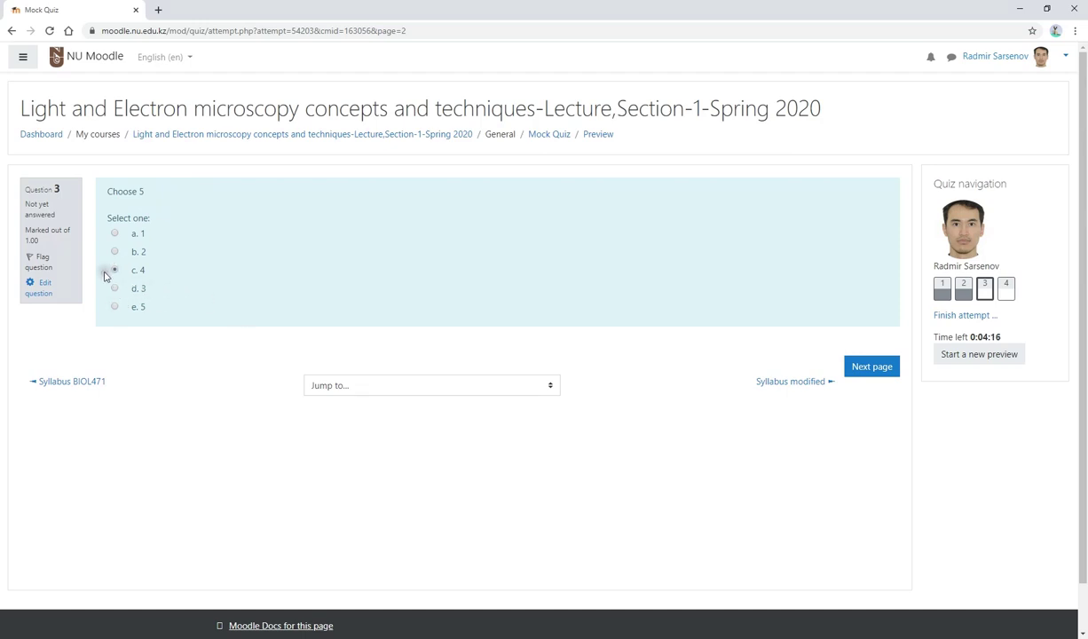
click(873, 367)
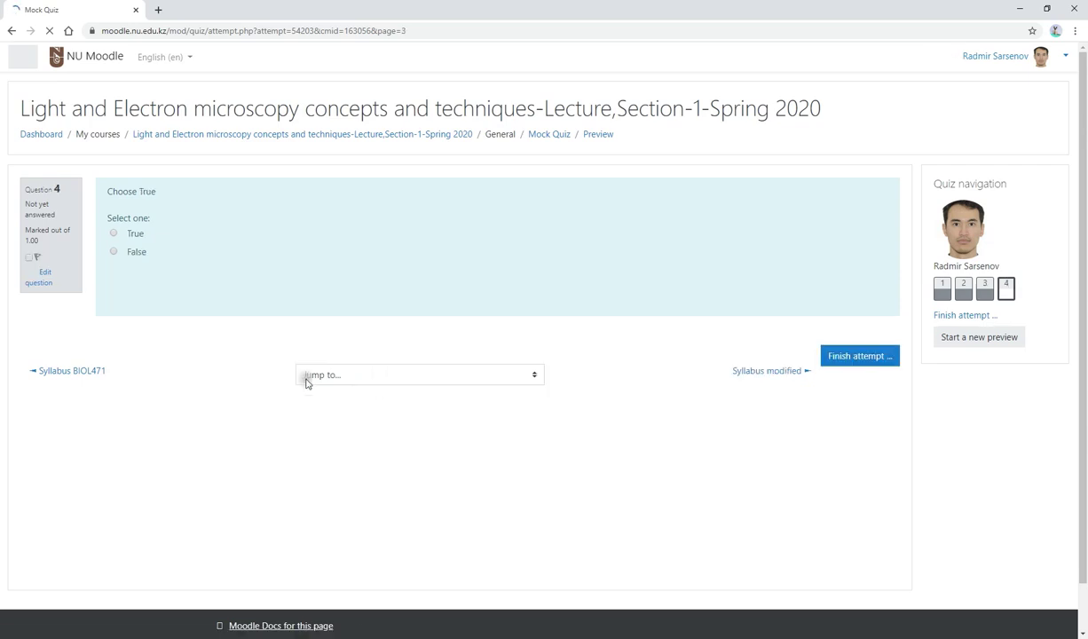
Answer question 4 with True, then finish the attempt and submit all answers
click(113, 232)
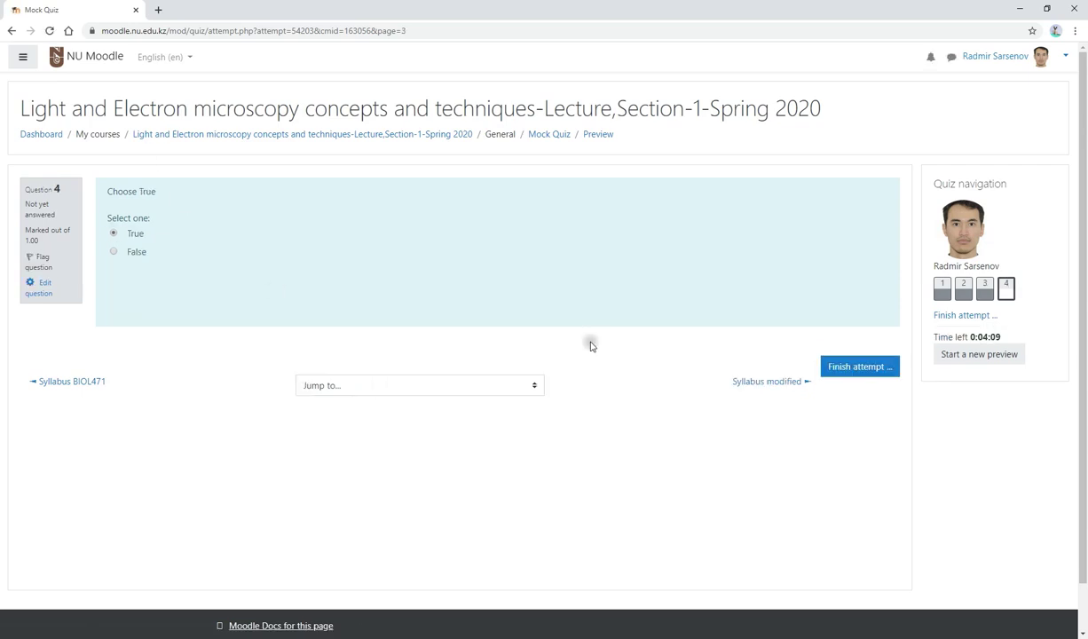
click(878, 376)
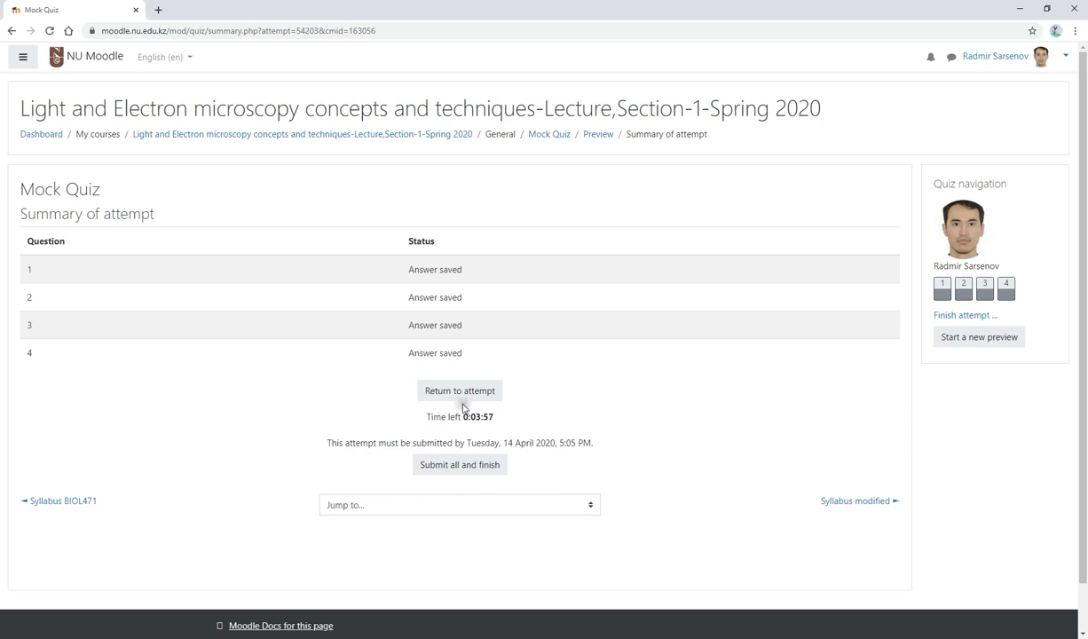
click(473, 469)
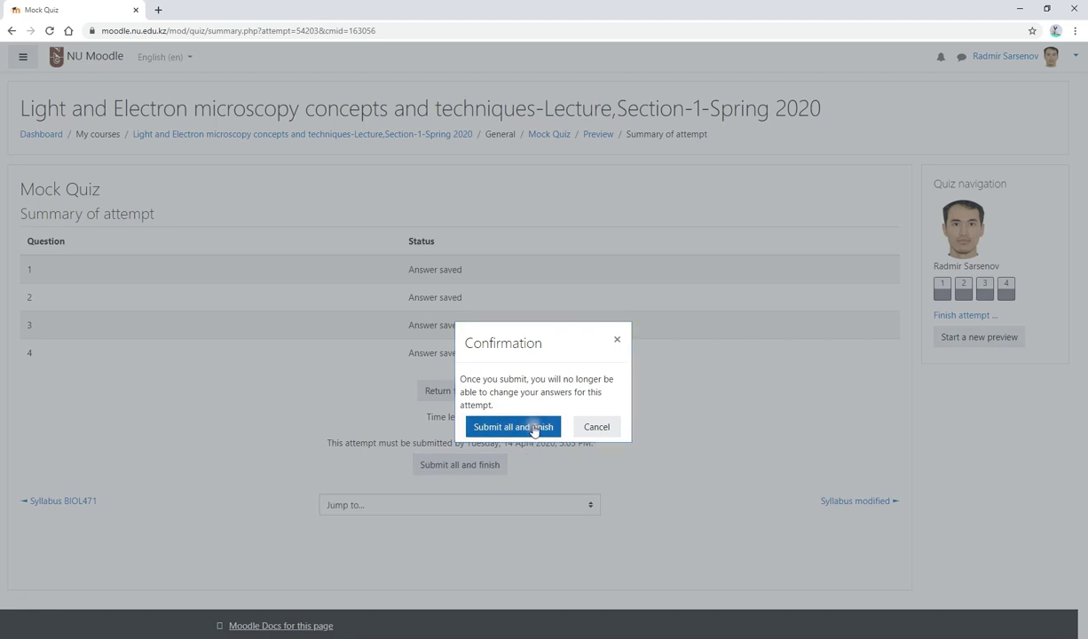